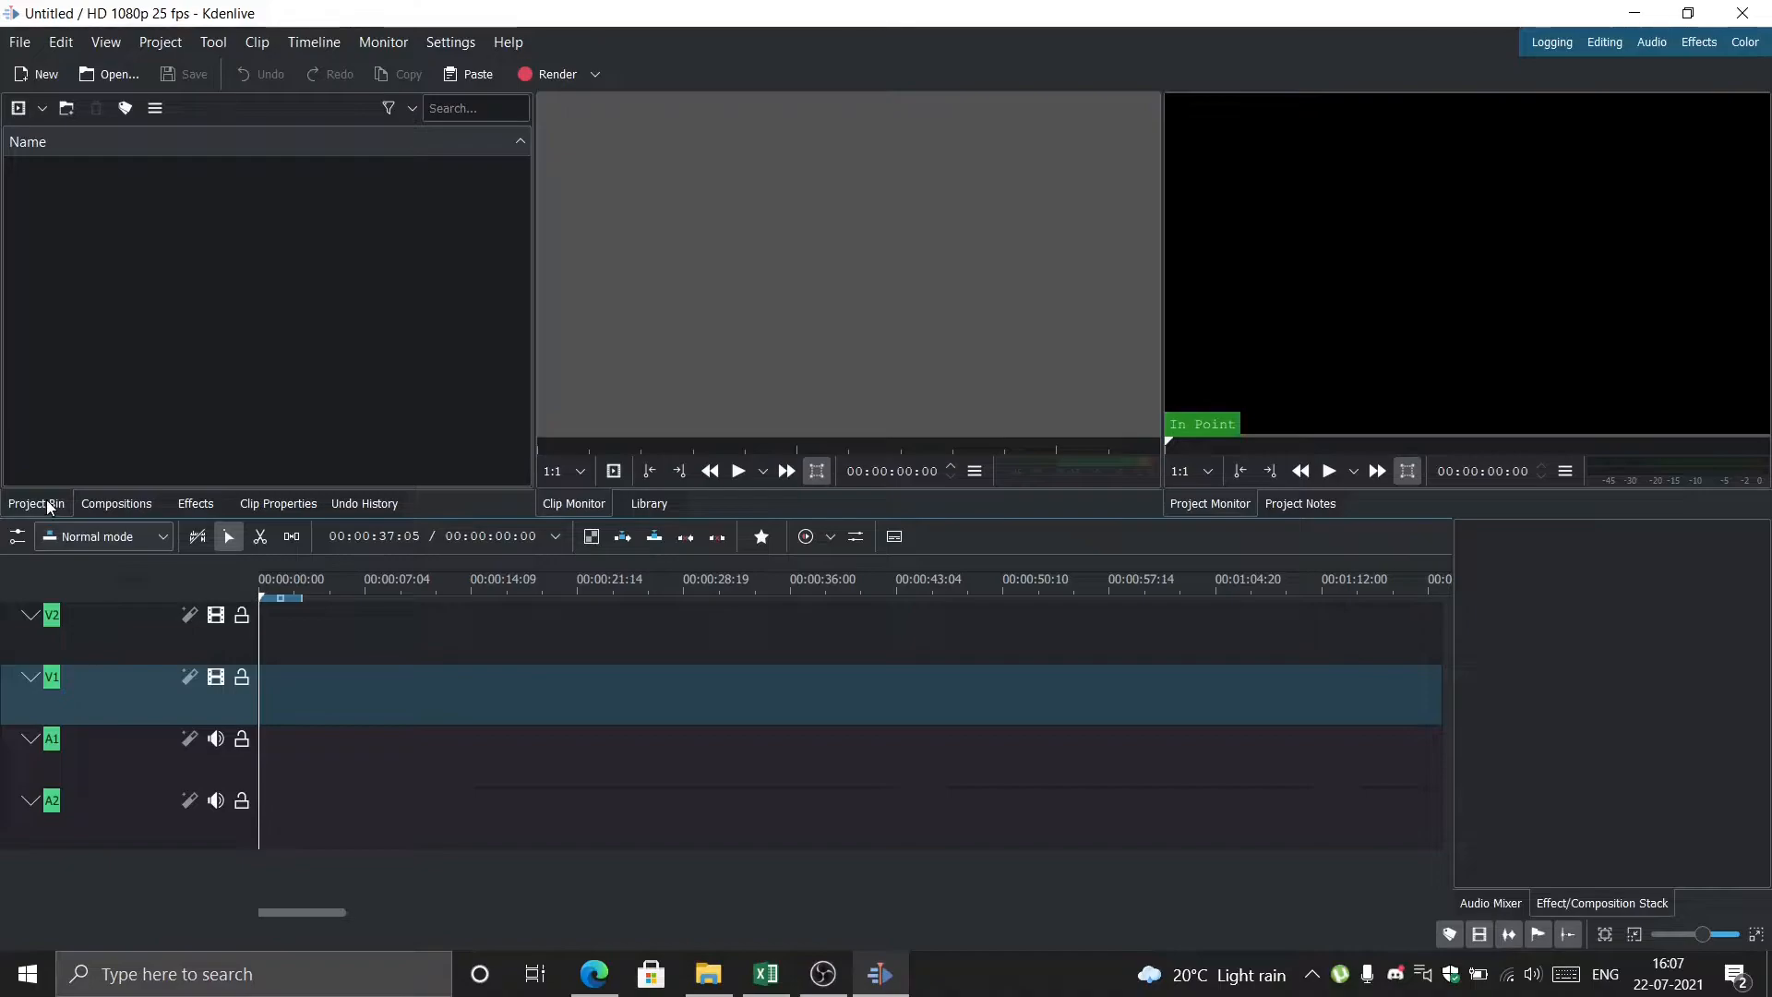
Import the Dark Souls III and ELDEN RING trailer videos from Downloads and switch the project to the HD 720p 24 fps clip profile
{"action": "left_click", "coordinate": [40, 114]}
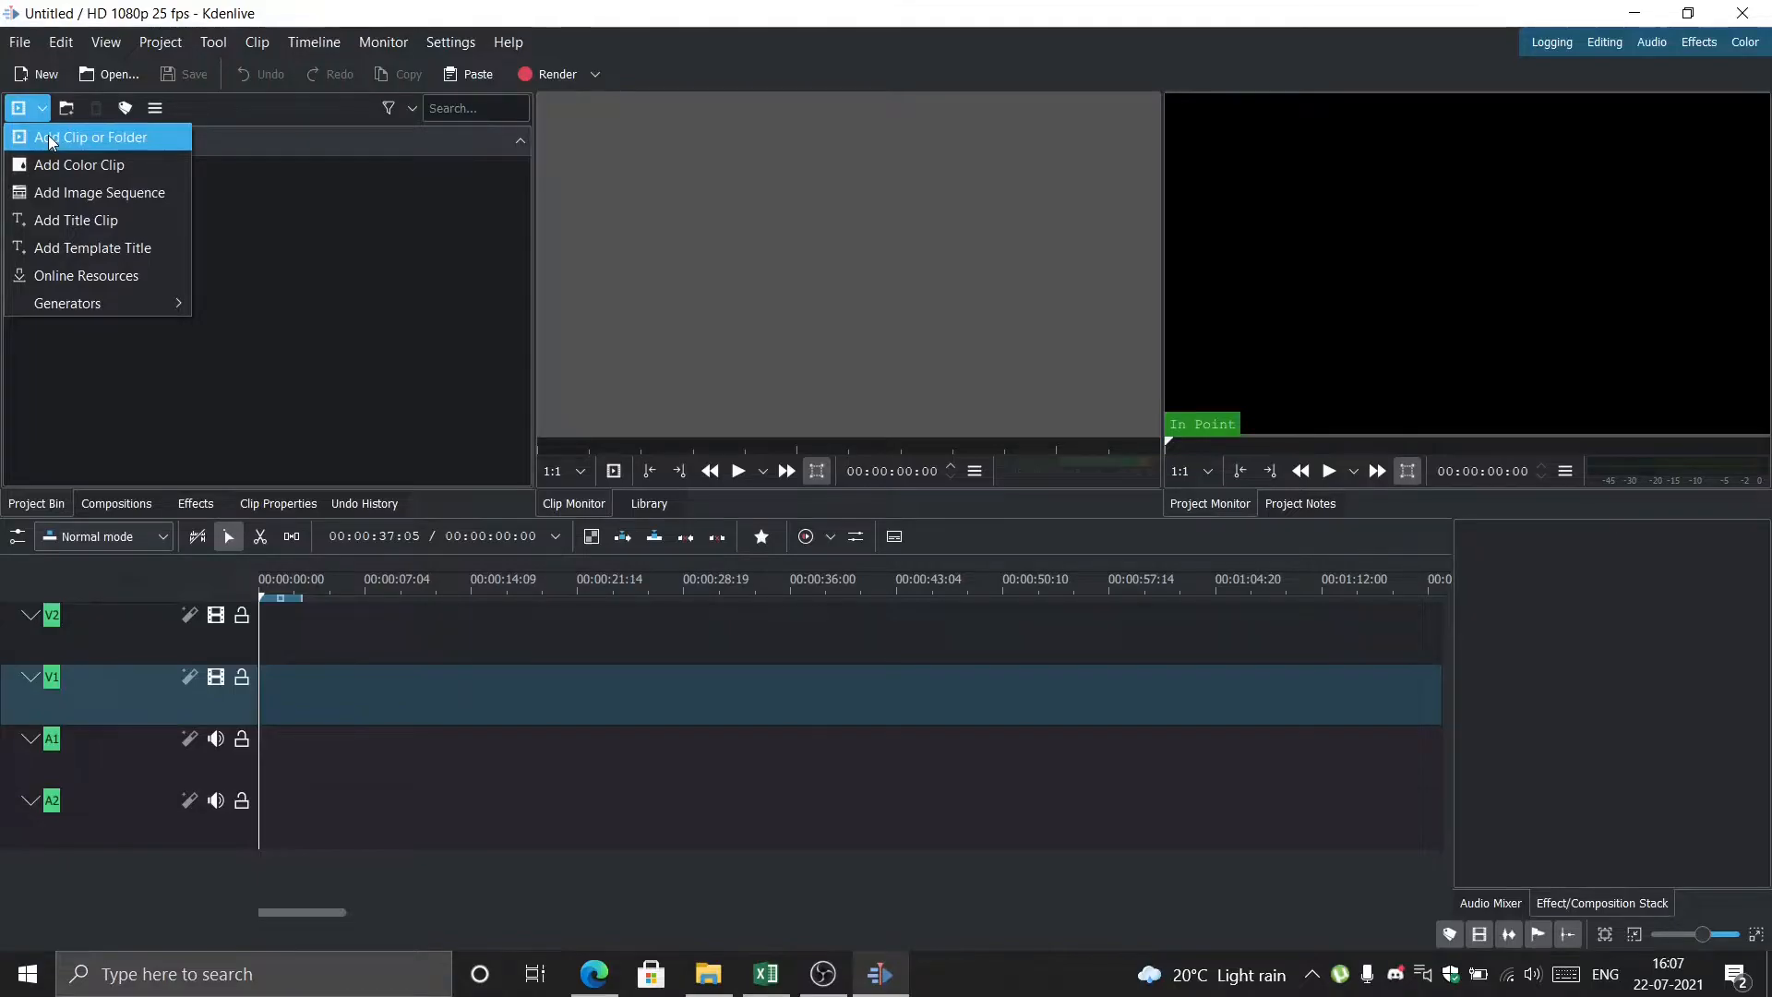
{"action": "left_click", "coordinate": [48, 134]}
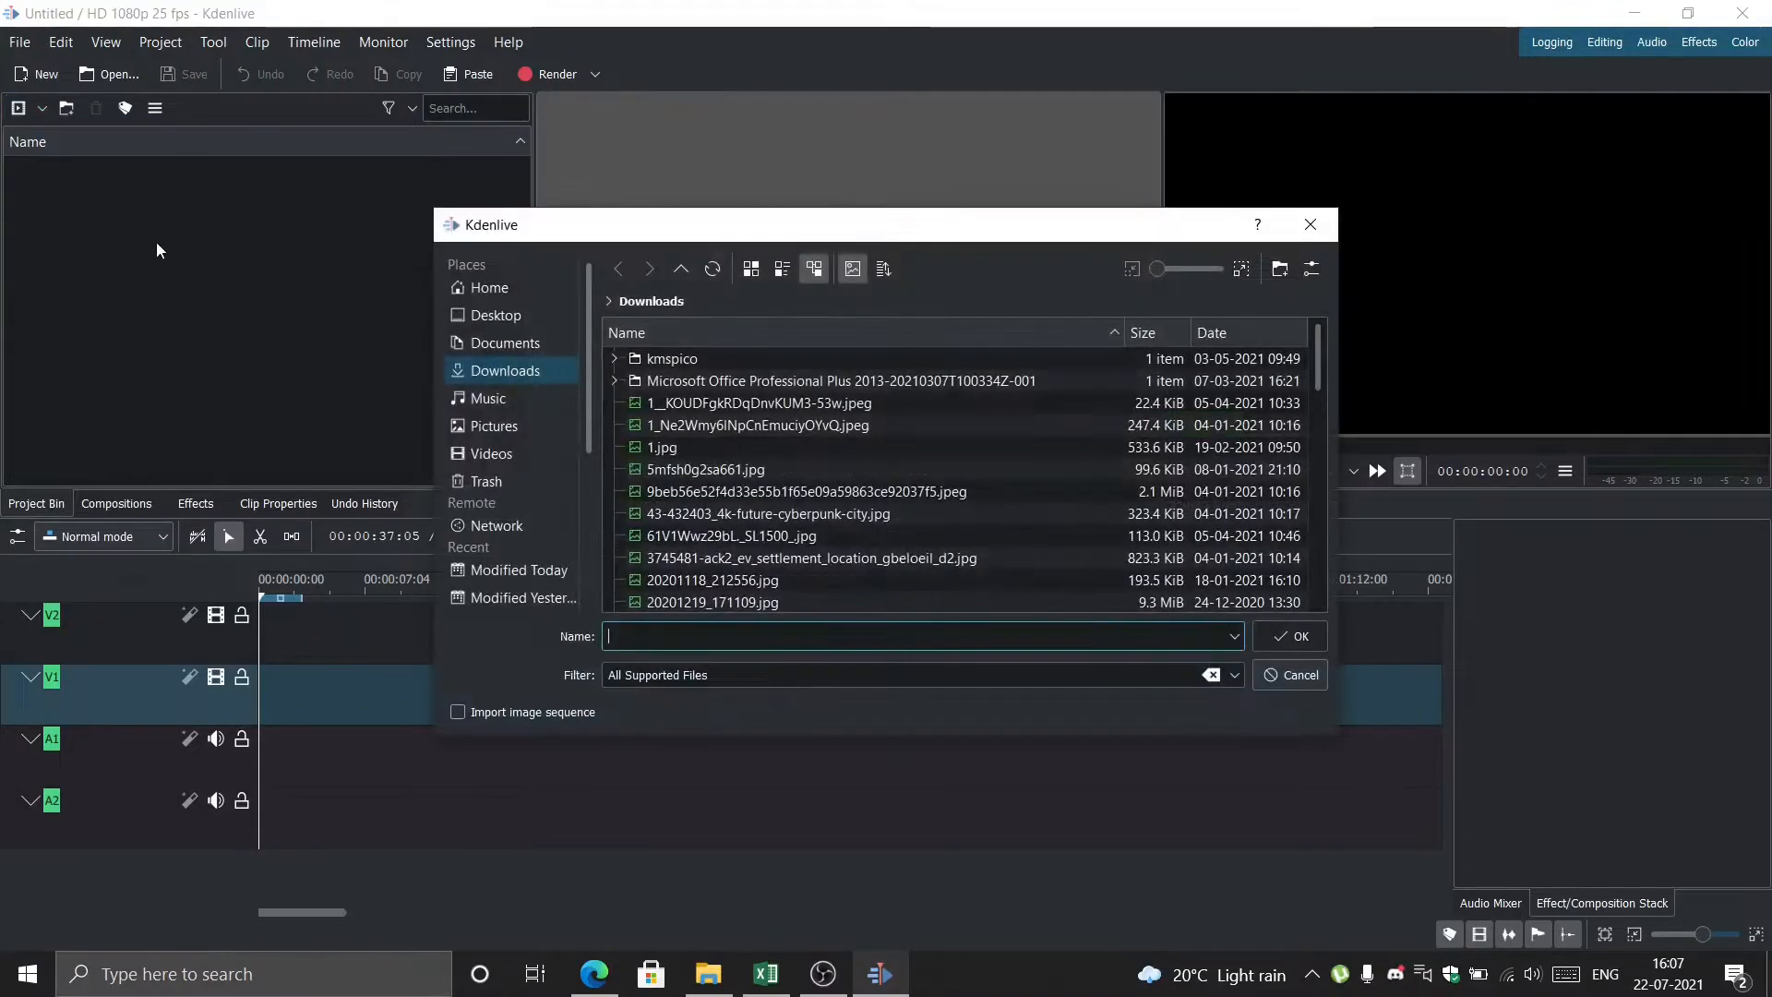
{"action": "scroll", "coordinate": [800, 395], "scroll_direction": "down", "scroll_amount": 10}
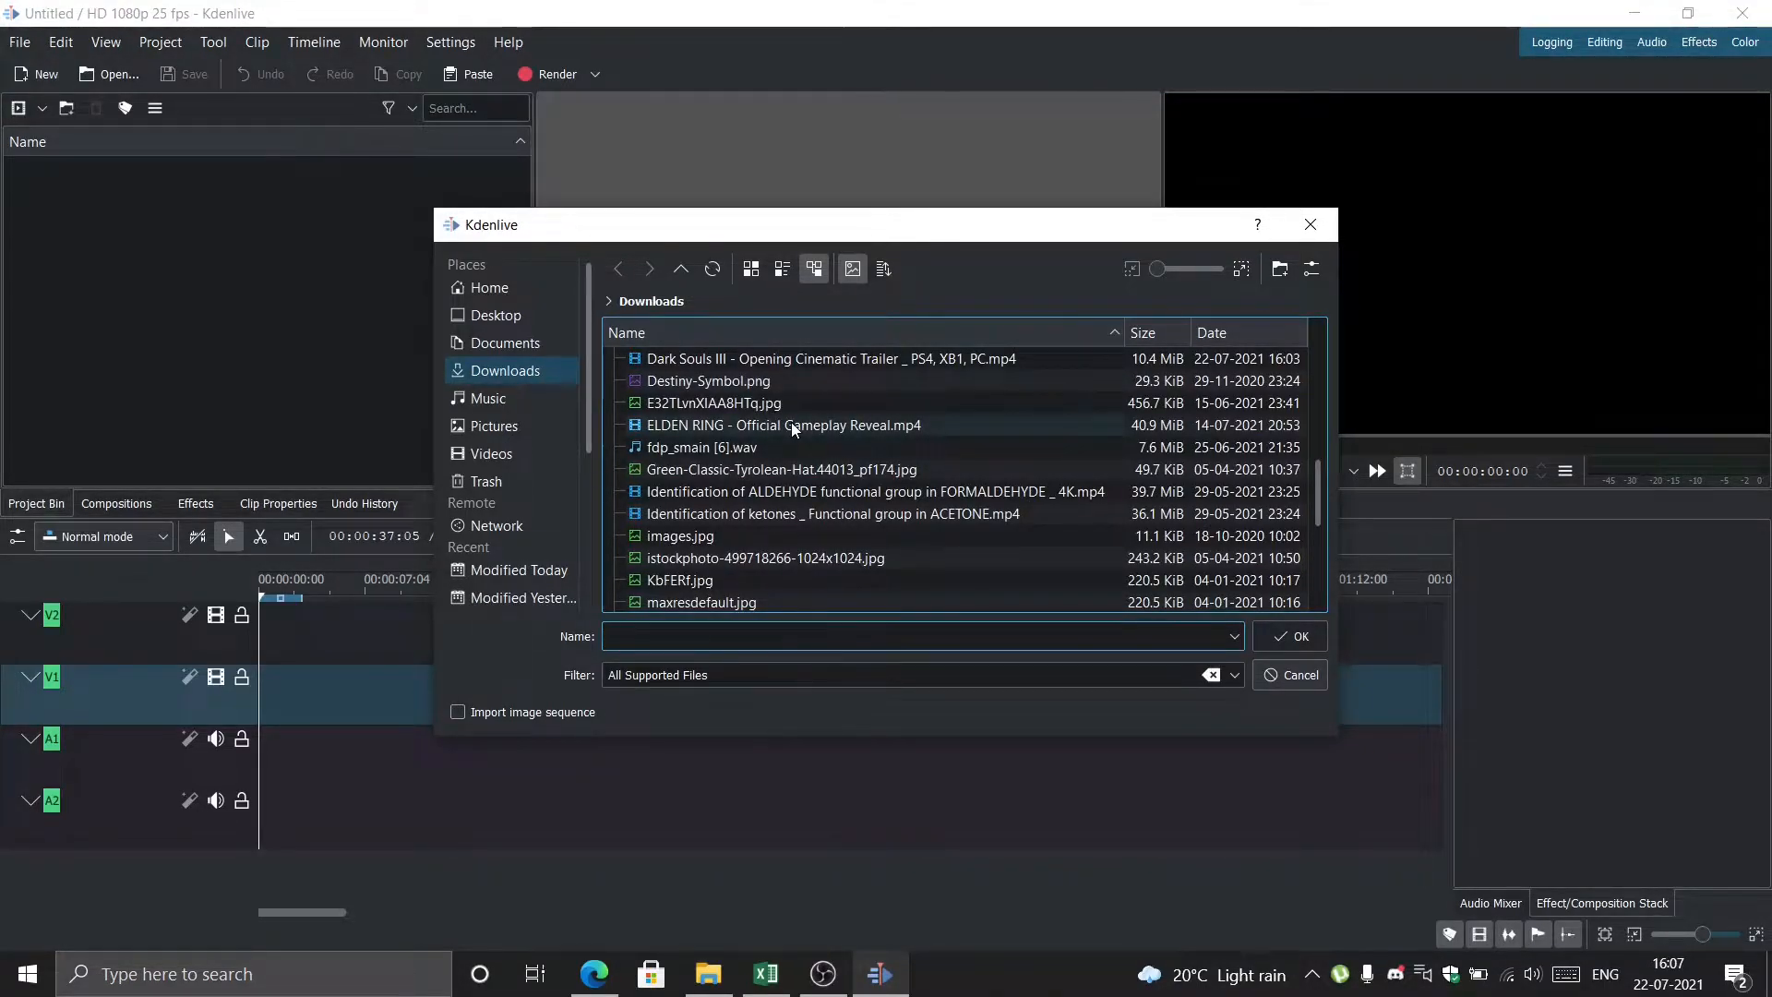
{"action": "left_click", "coordinate": [799, 362]}
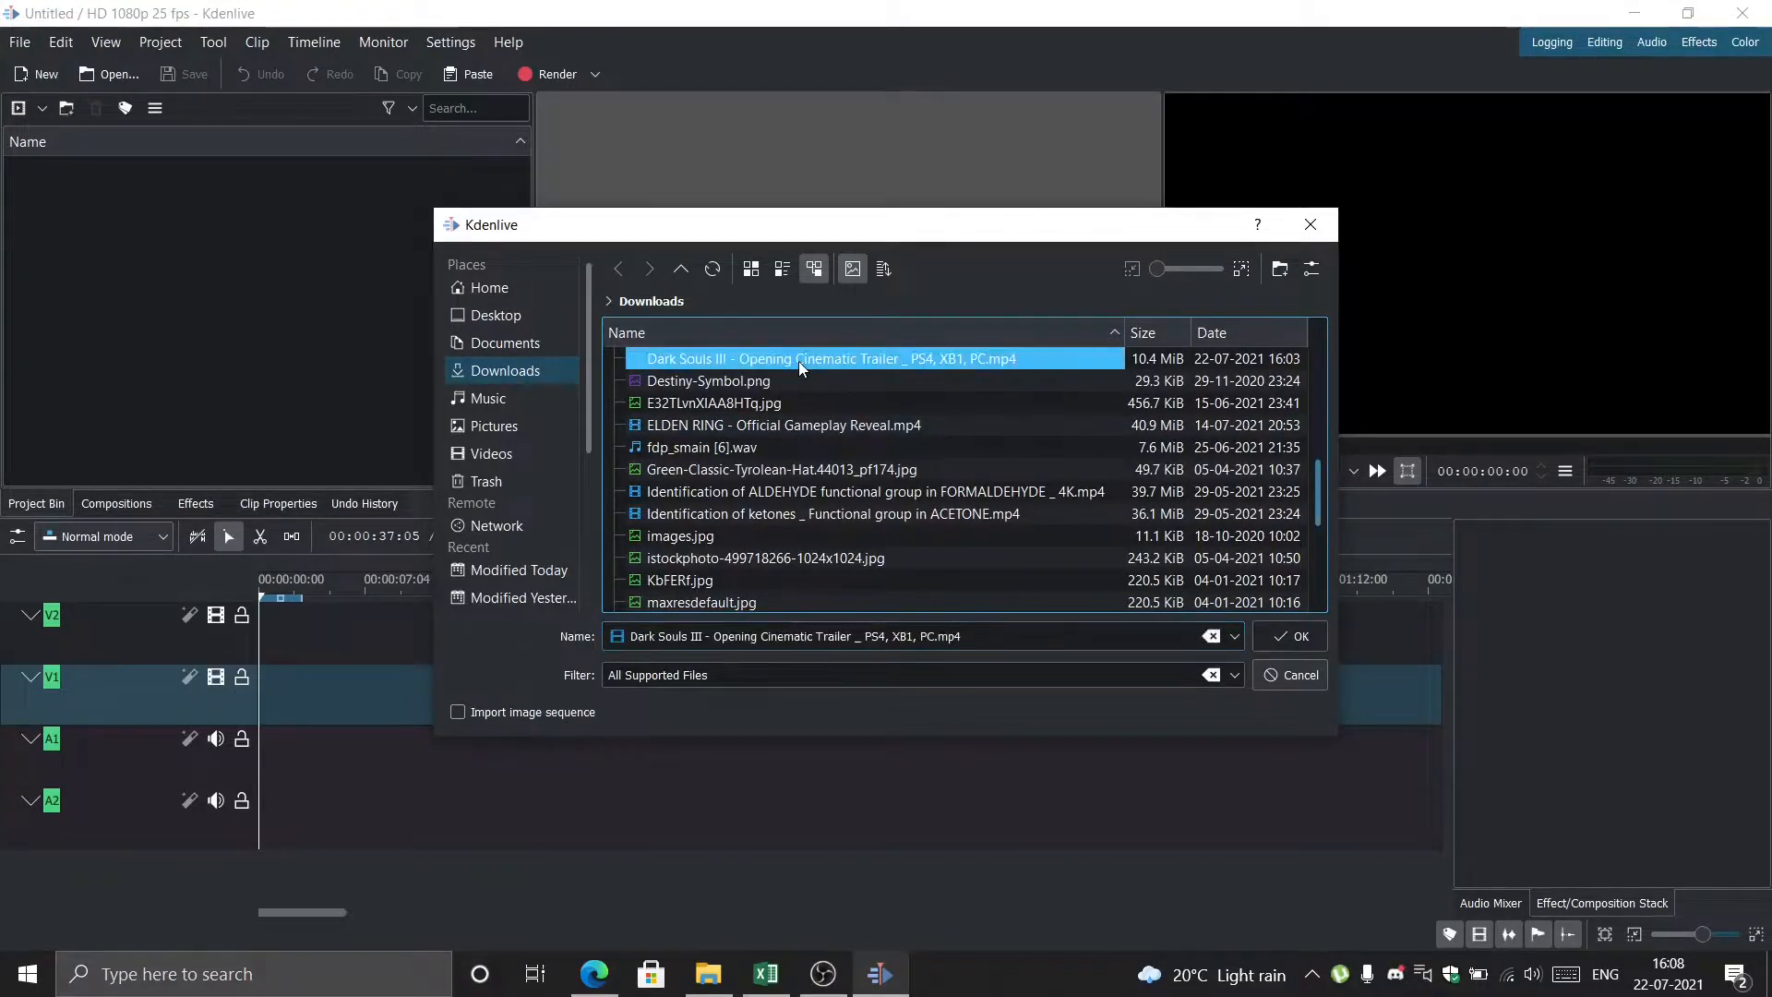
{"action": "left_click", "coordinate": [800, 424], "text": "ctrl"}
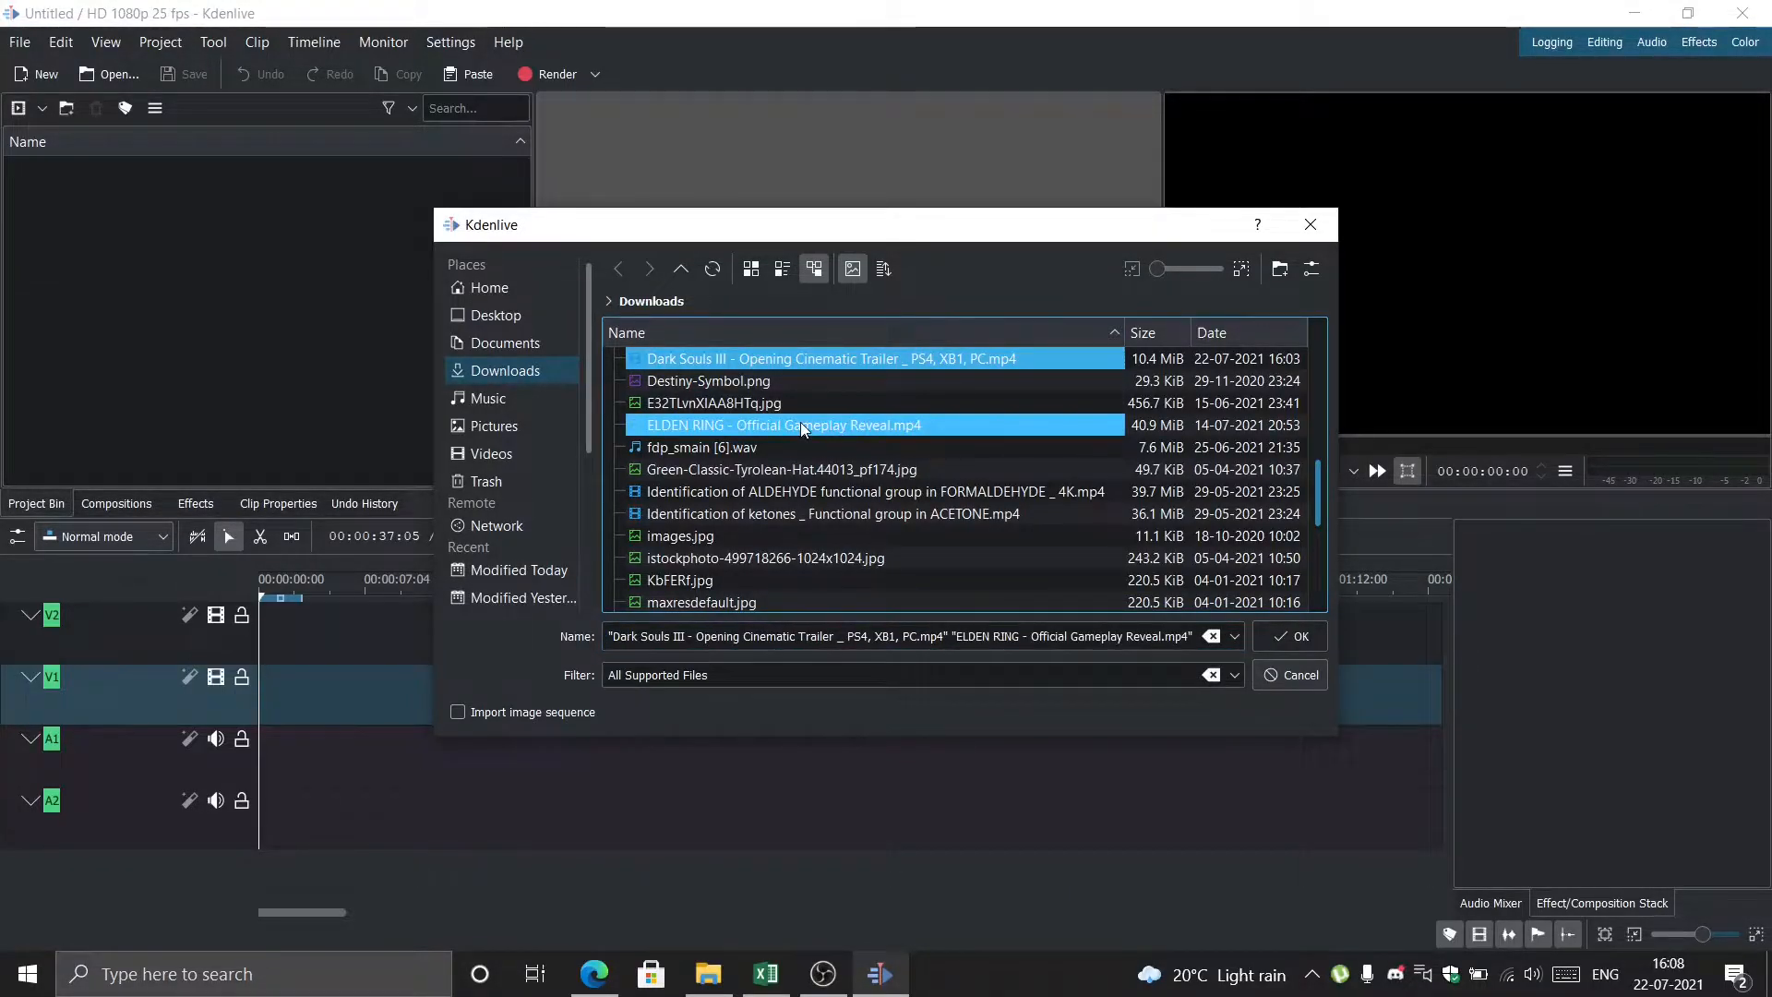
{"action": "left_click", "coordinate": [1275, 631]}
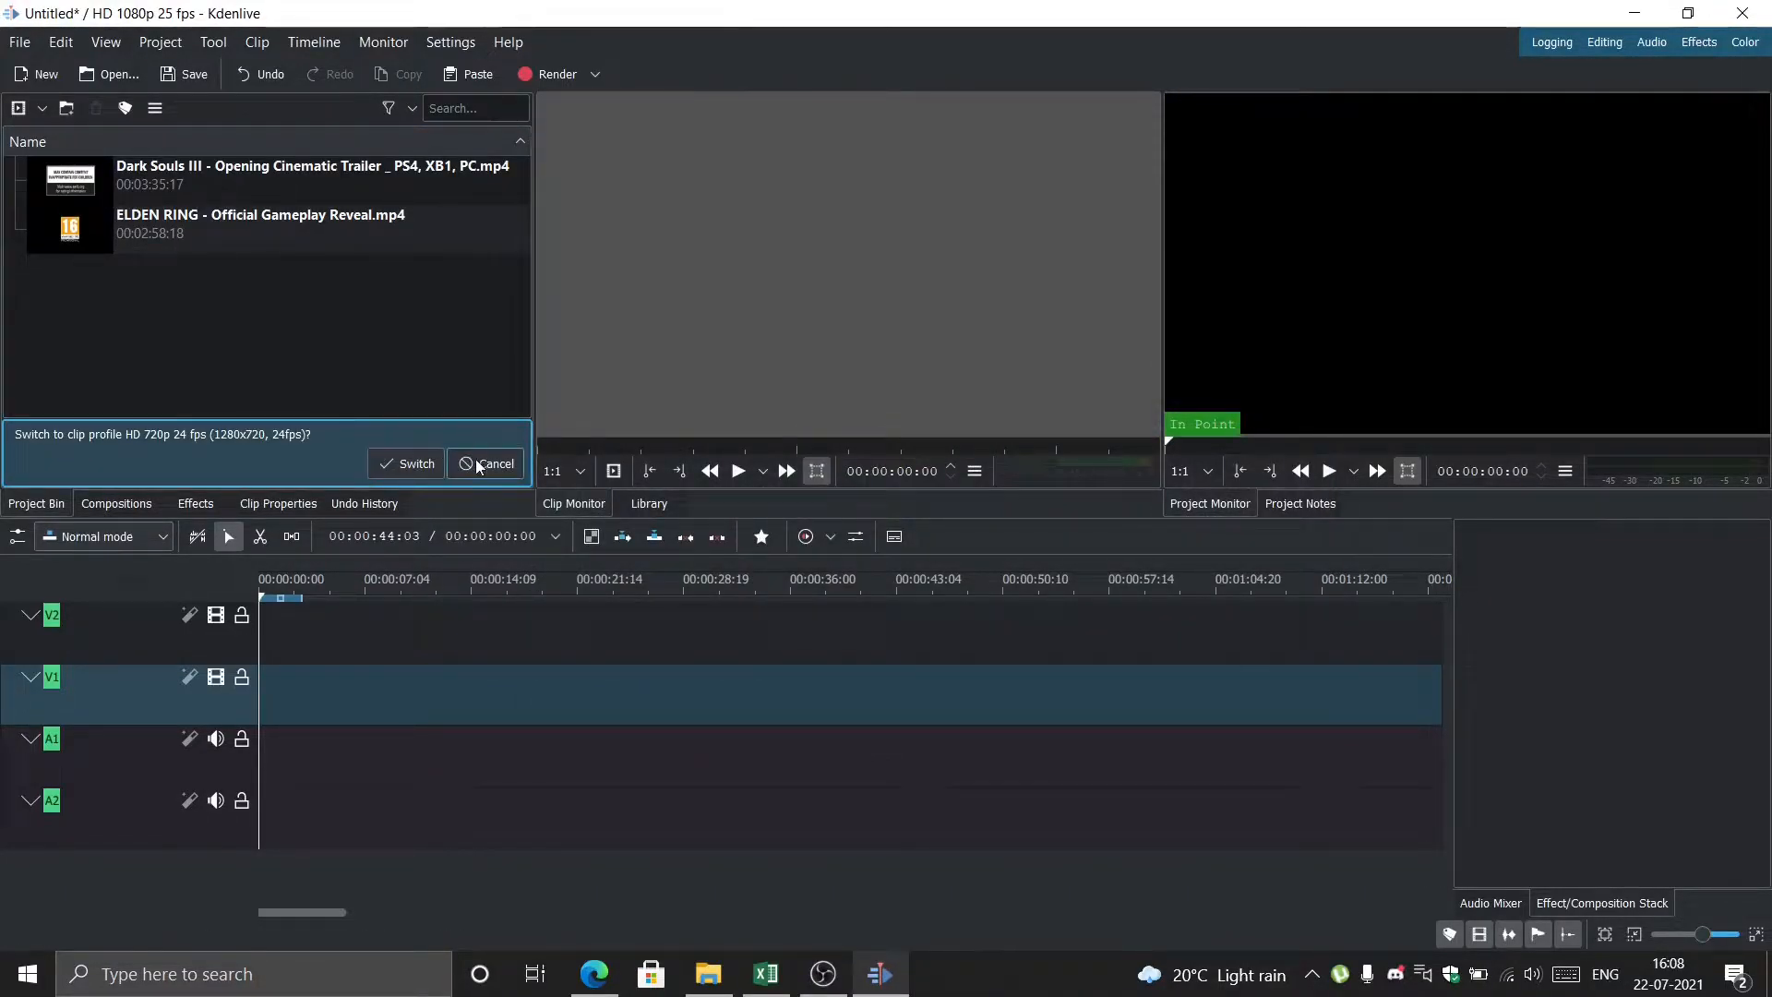
{"action": "left_click", "coordinate": [426, 467]}
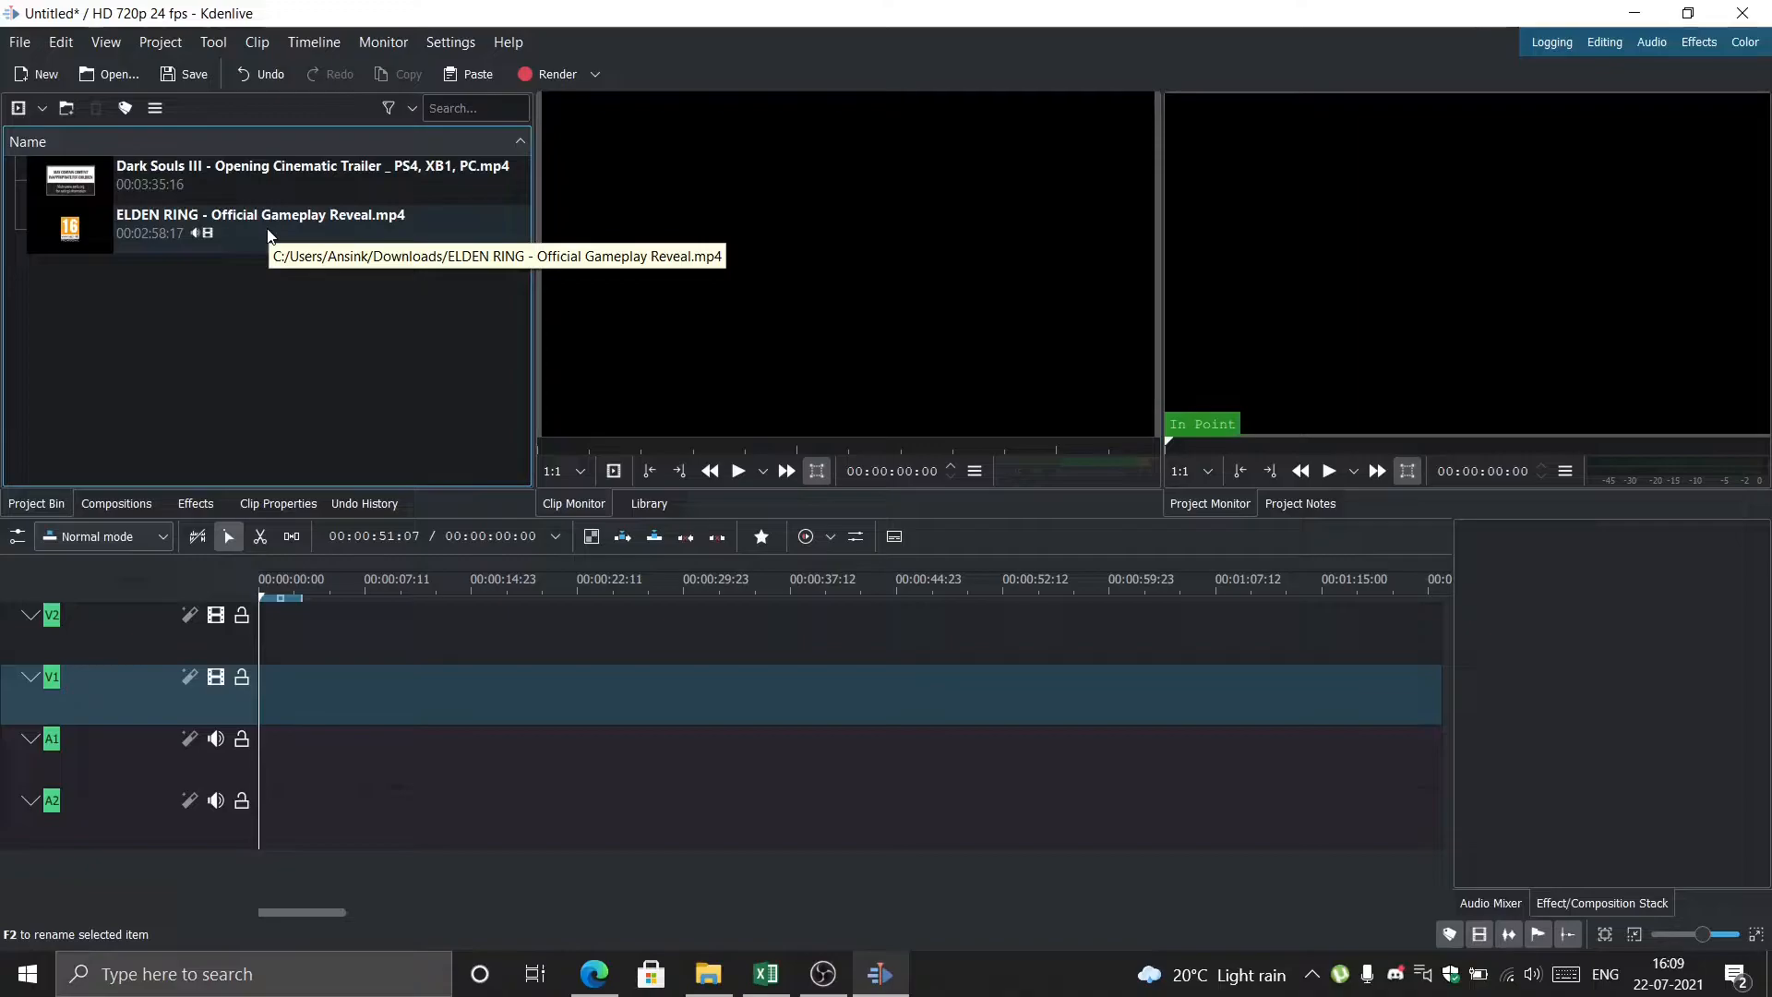
Place the ELDEN RING clip at the start of track V1 and the Dark Souls III clip on V2, overlapping its end
{"action": "left_click_drag", "start_coordinate": [271, 236], "coordinate": [268, 694]}
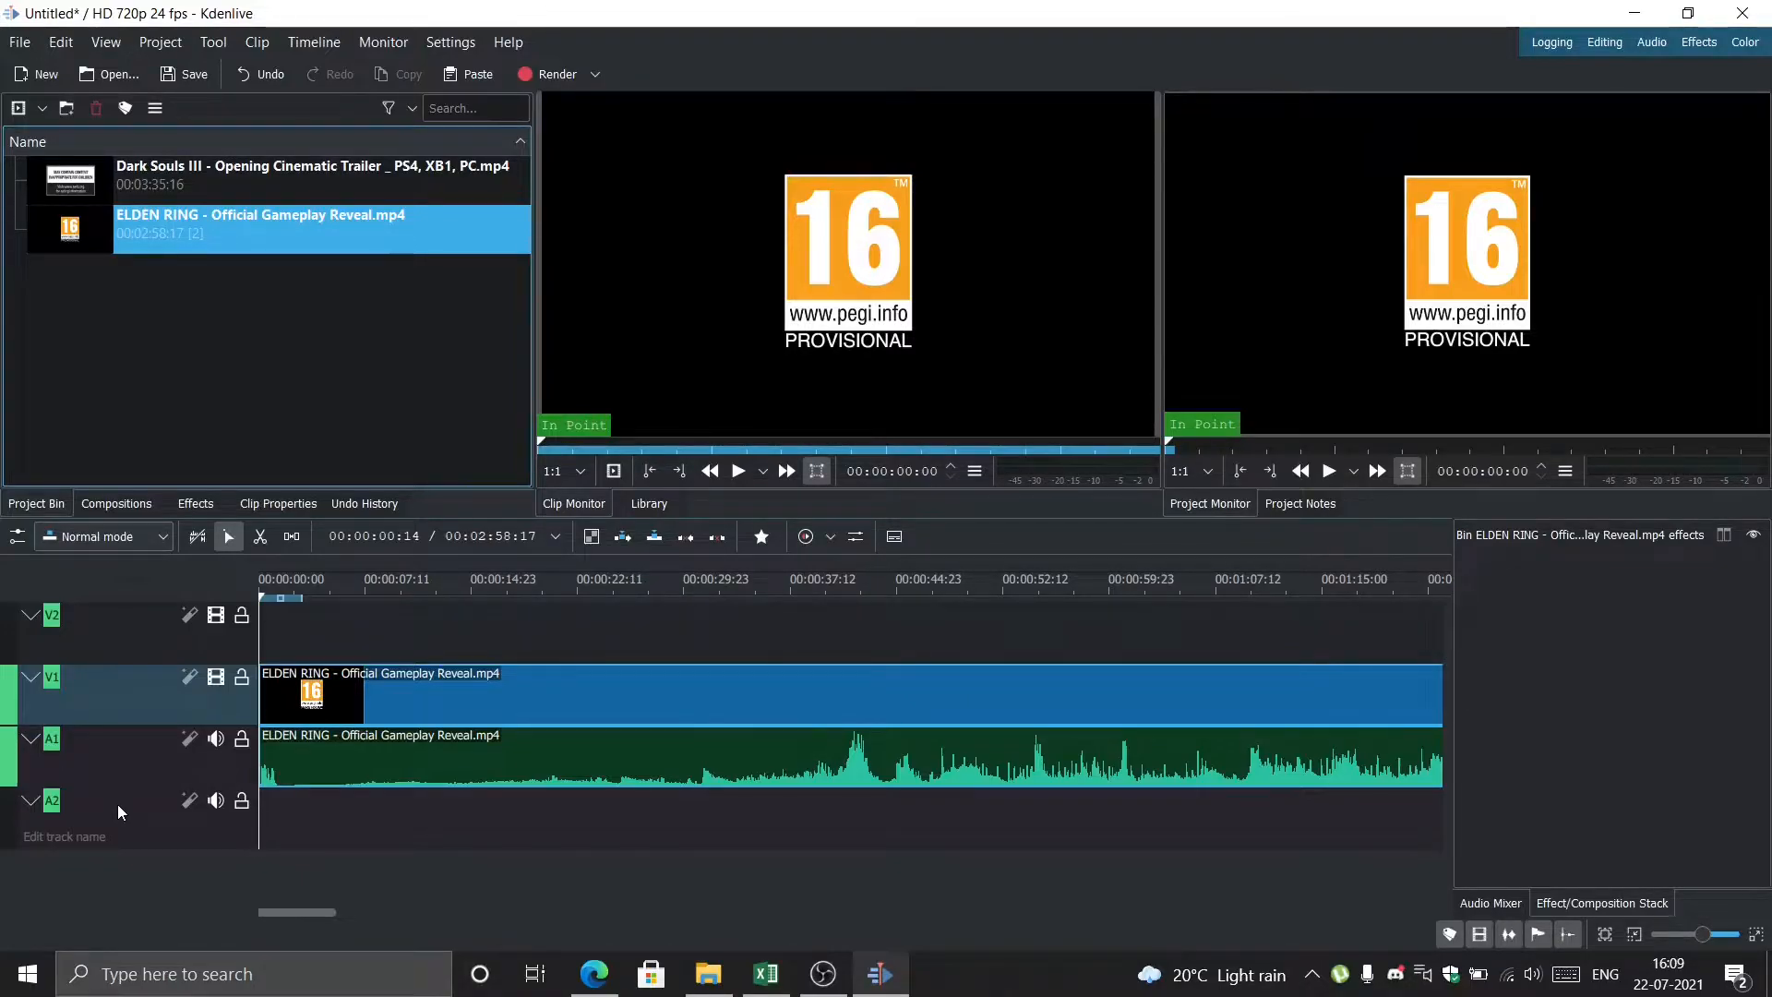
{"action": "left_click", "coordinate": [115, 706]}
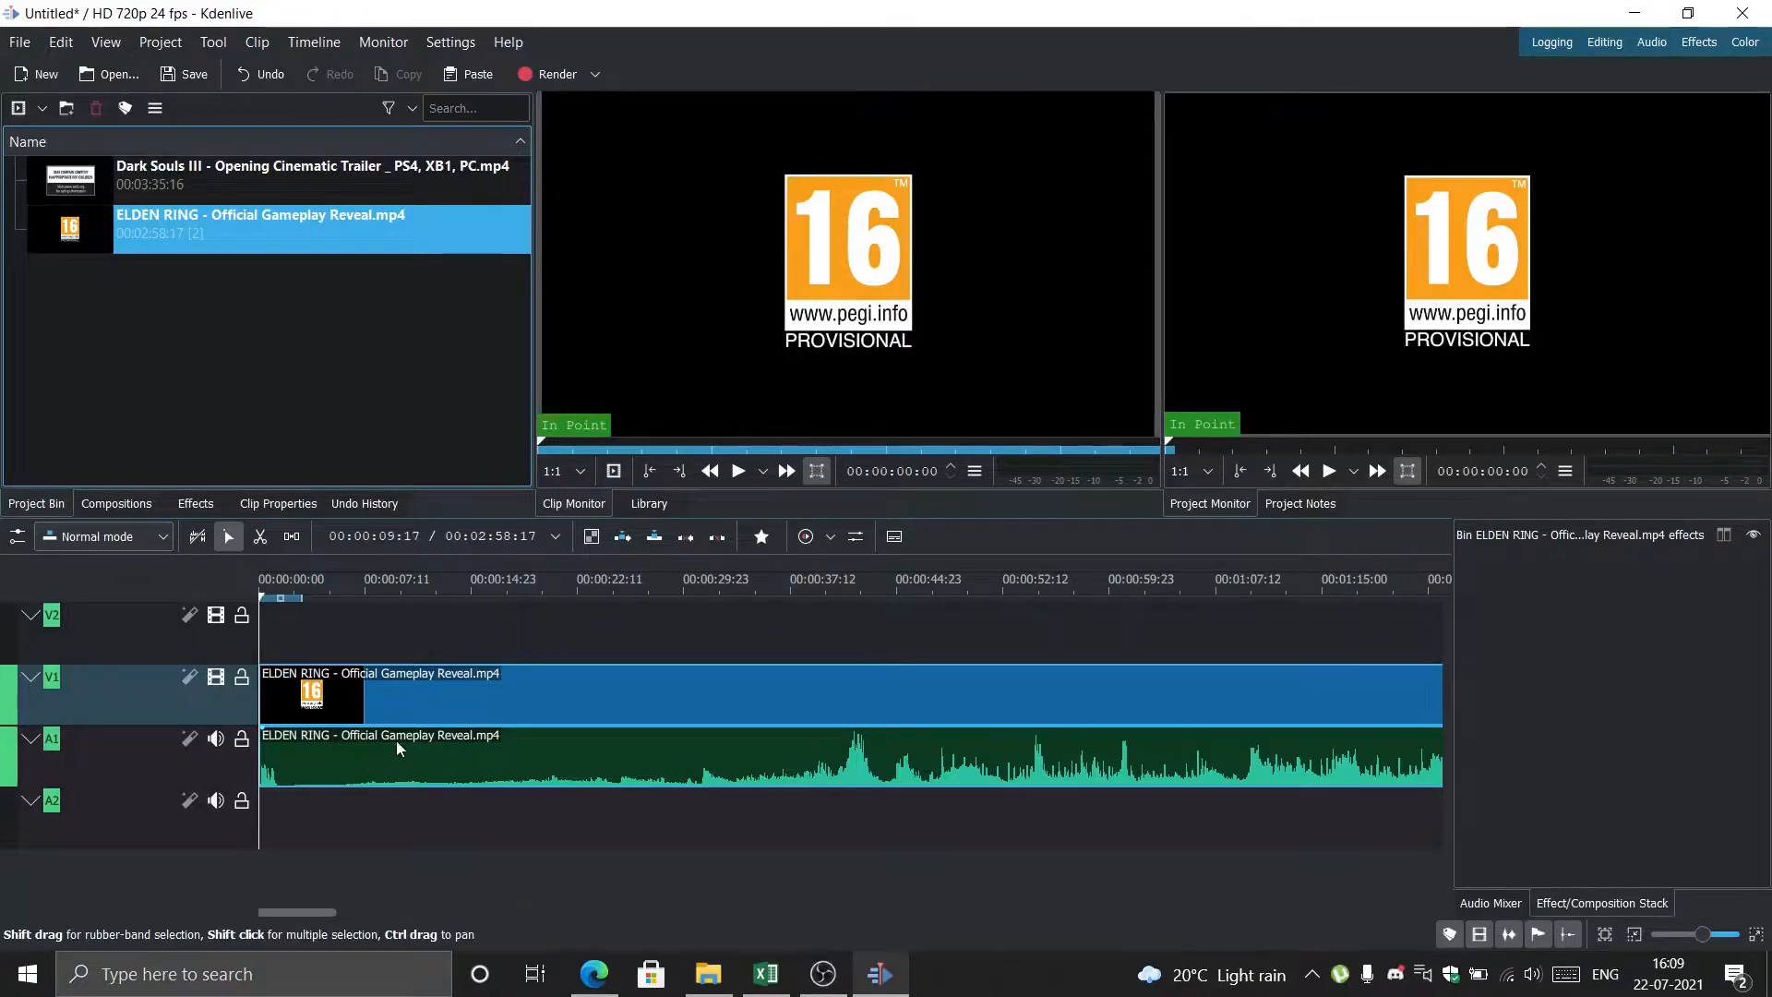
{"action": "scroll", "coordinate": [655, 676], "scroll_direction": "right", "scroll_amount": 5}
{"action": "scroll", "coordinate": [655, 677], "scroll_direction": "right", "scroll_amount": 5}
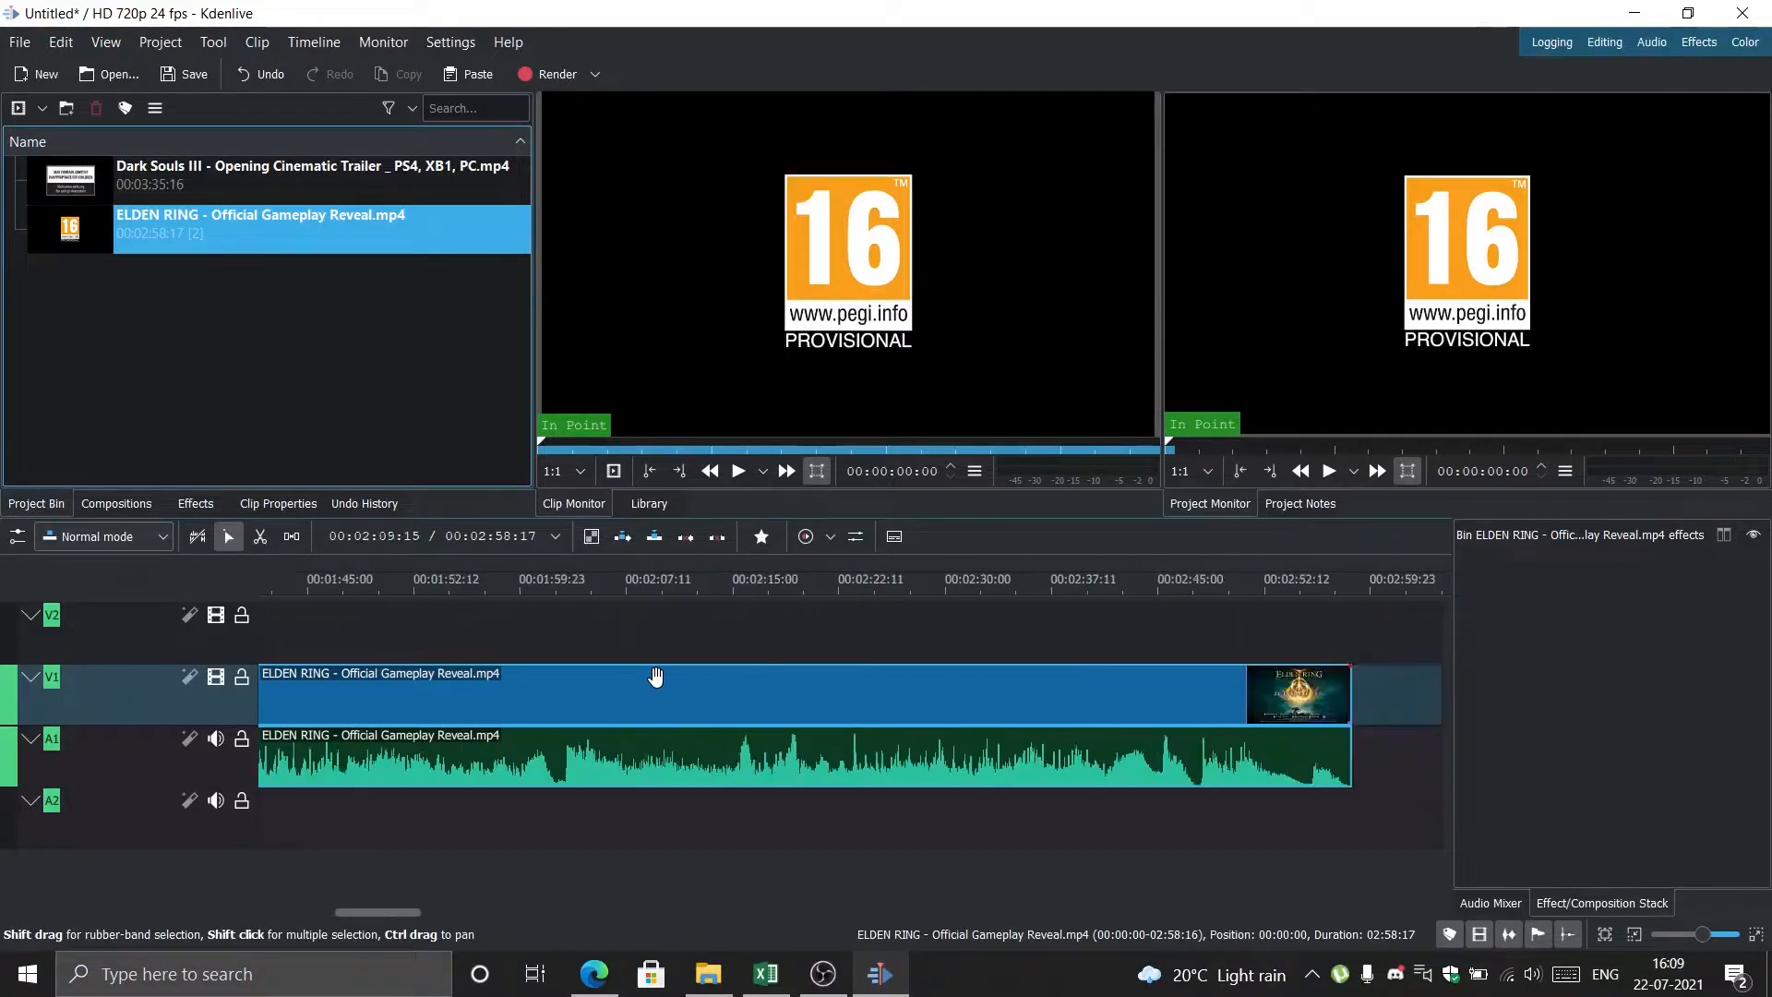
{"action": "scroll", "coordinate": [655, 676], "scroll_direction": "right", "scroll_amount": 5}
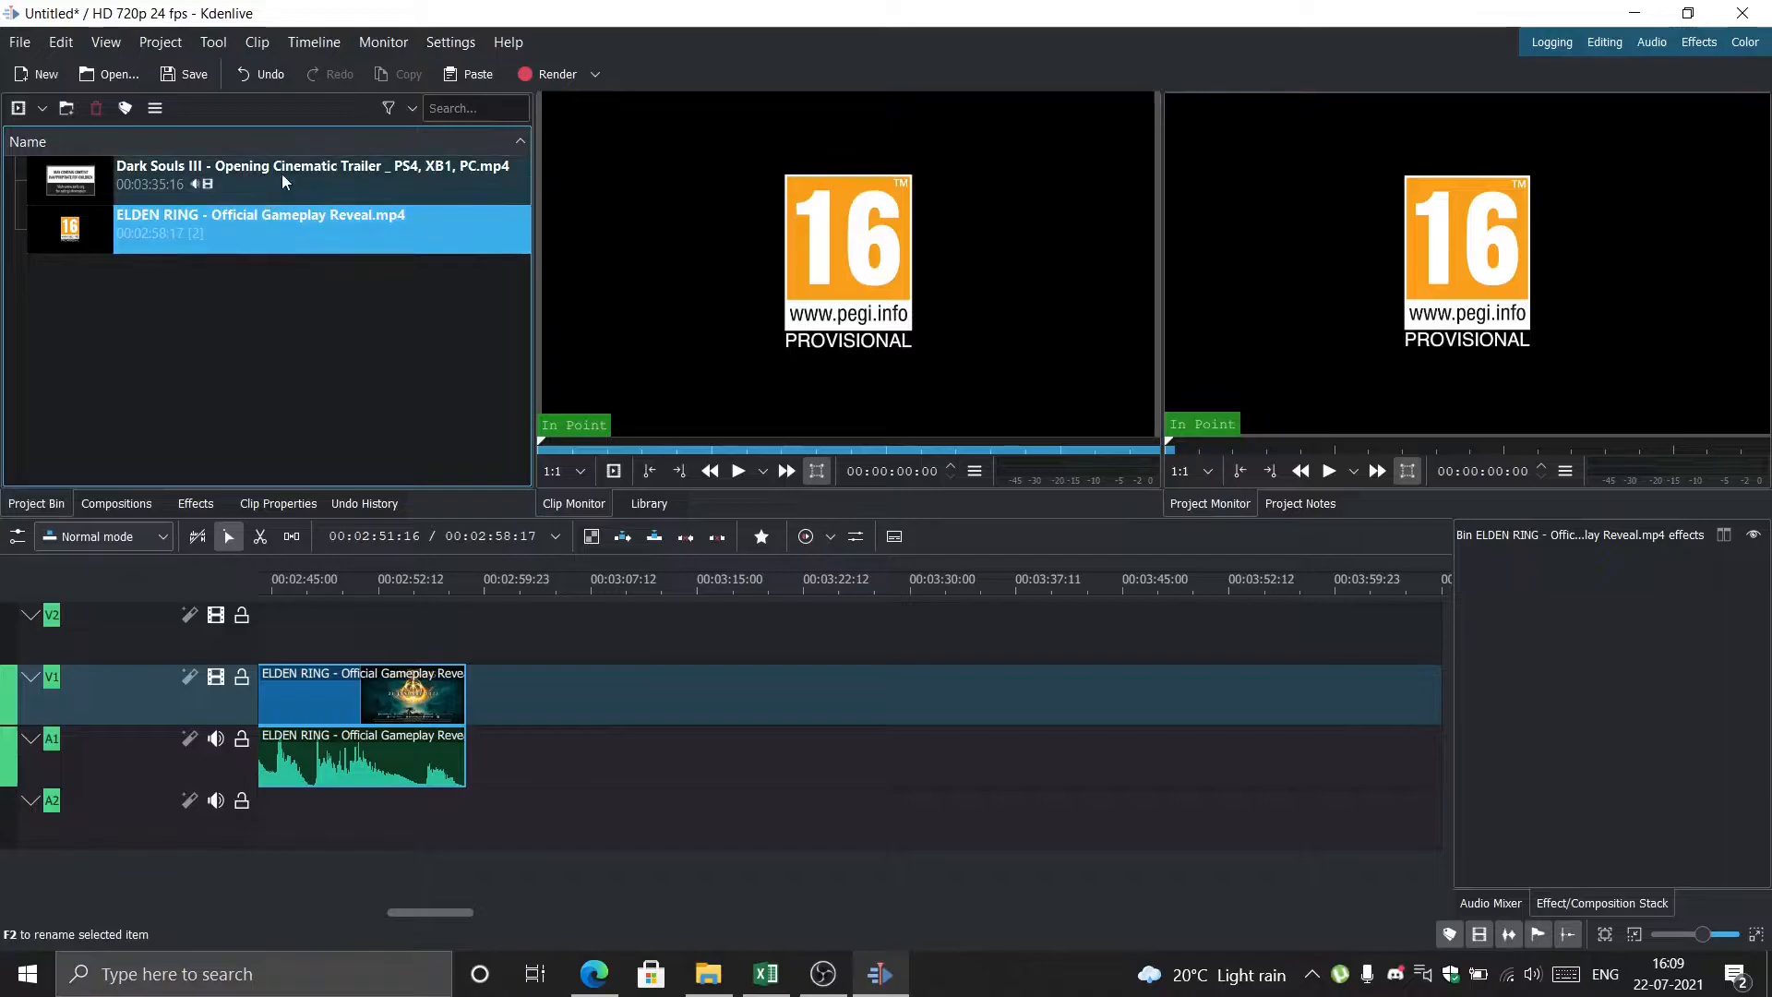
{"action": "left_click_drag", "start_coordinate": [281, 174], "coordinate": [468, 683]}
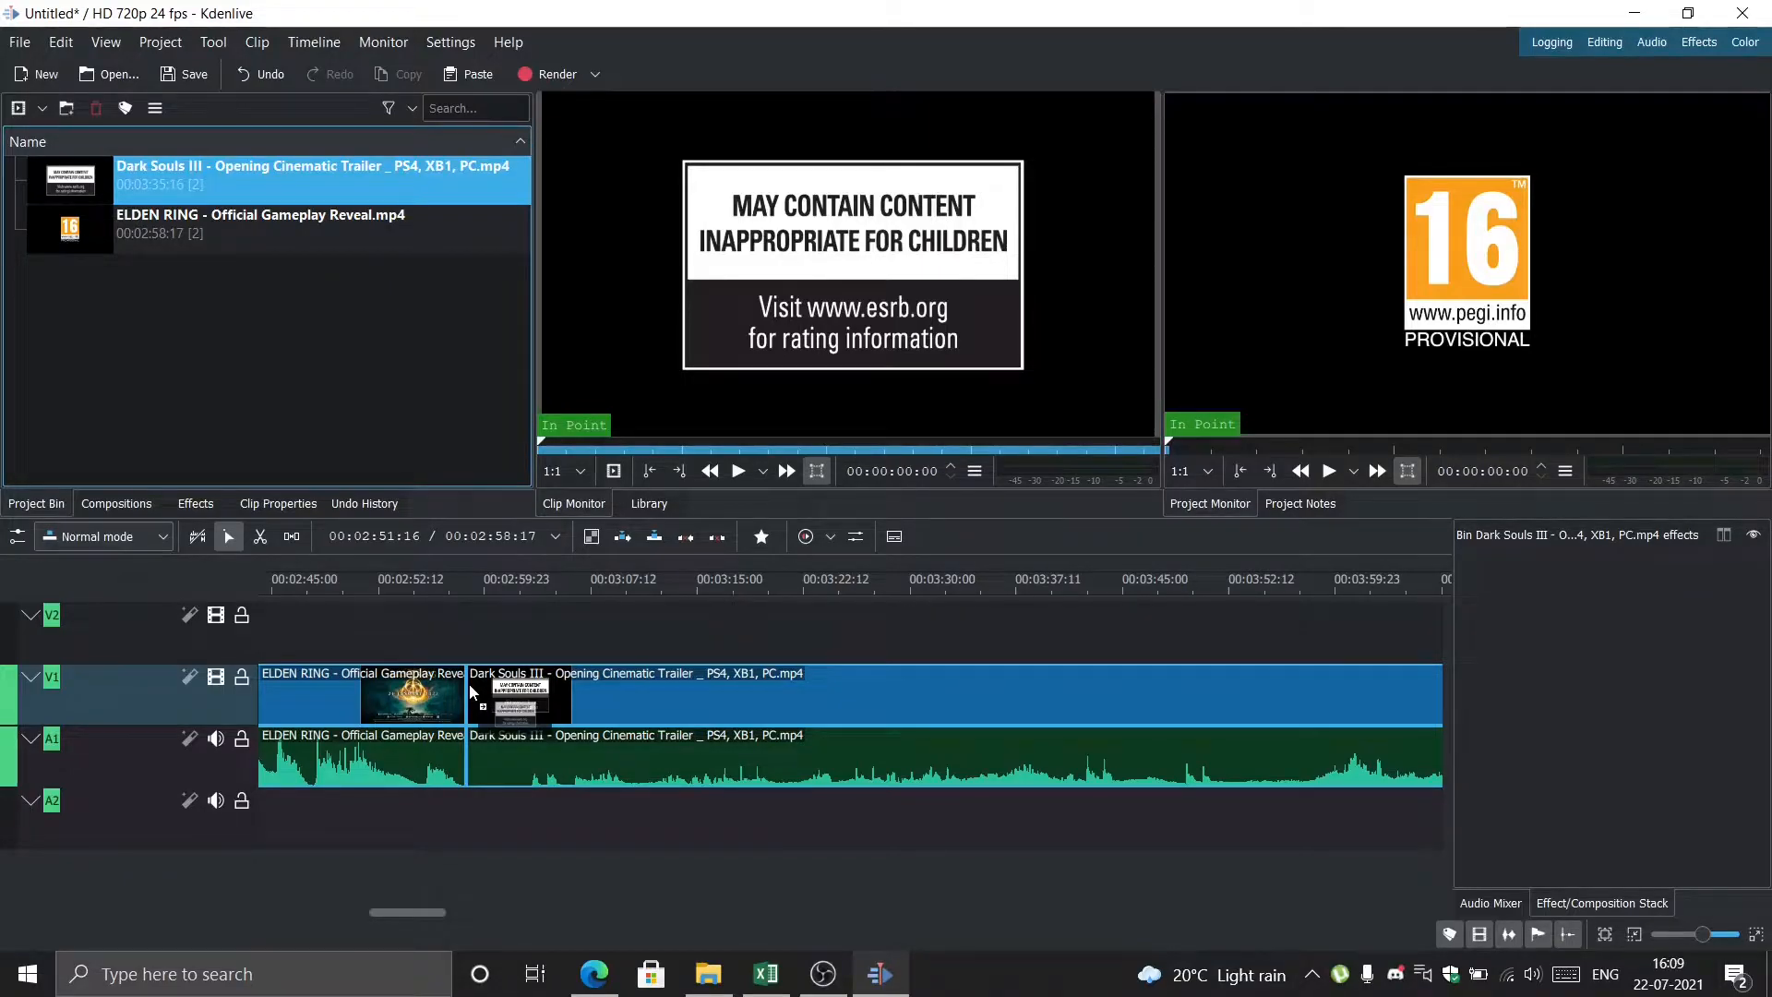
{"action": "left_click_drag", "start_coordinate": [468, 684], "coordinate": [407, 647]}
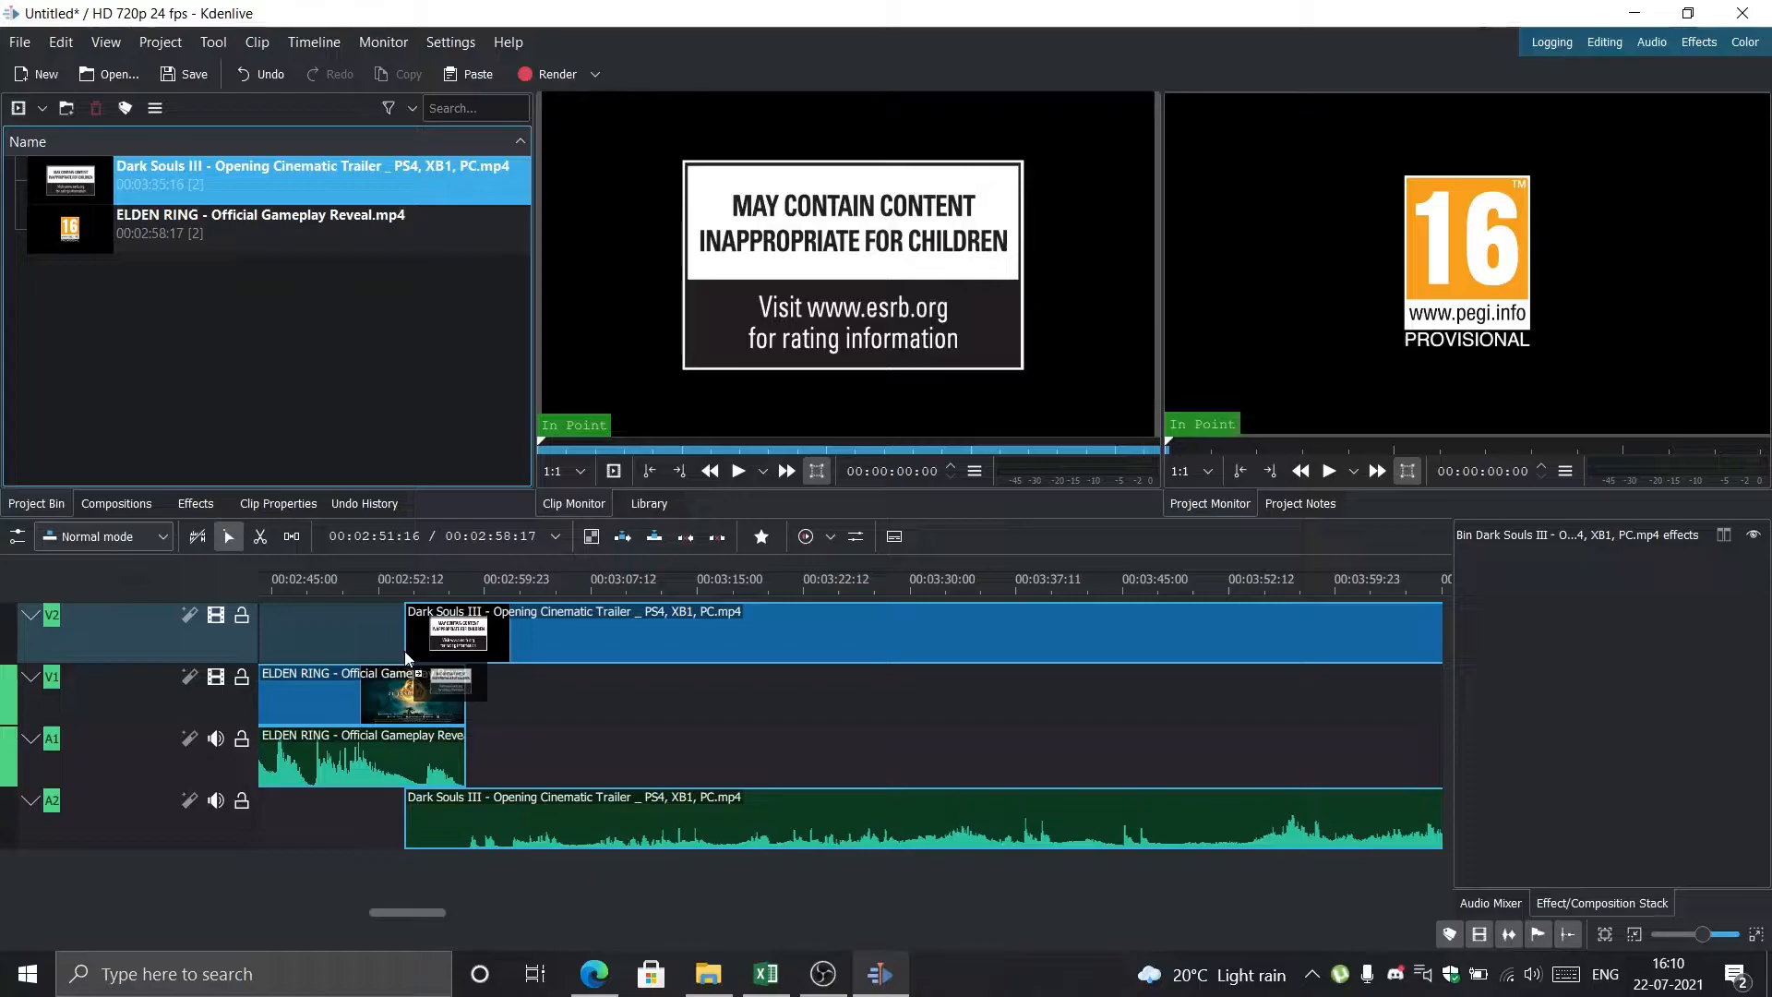
Trim the opening rating screen off the ELDEN RING clip at 00:00:02:05 and move the clip back to the timeline start
{"action": "scroll", "coordinate": [580, 689], "scroll_direction": "down", "scroll_amount": 8}
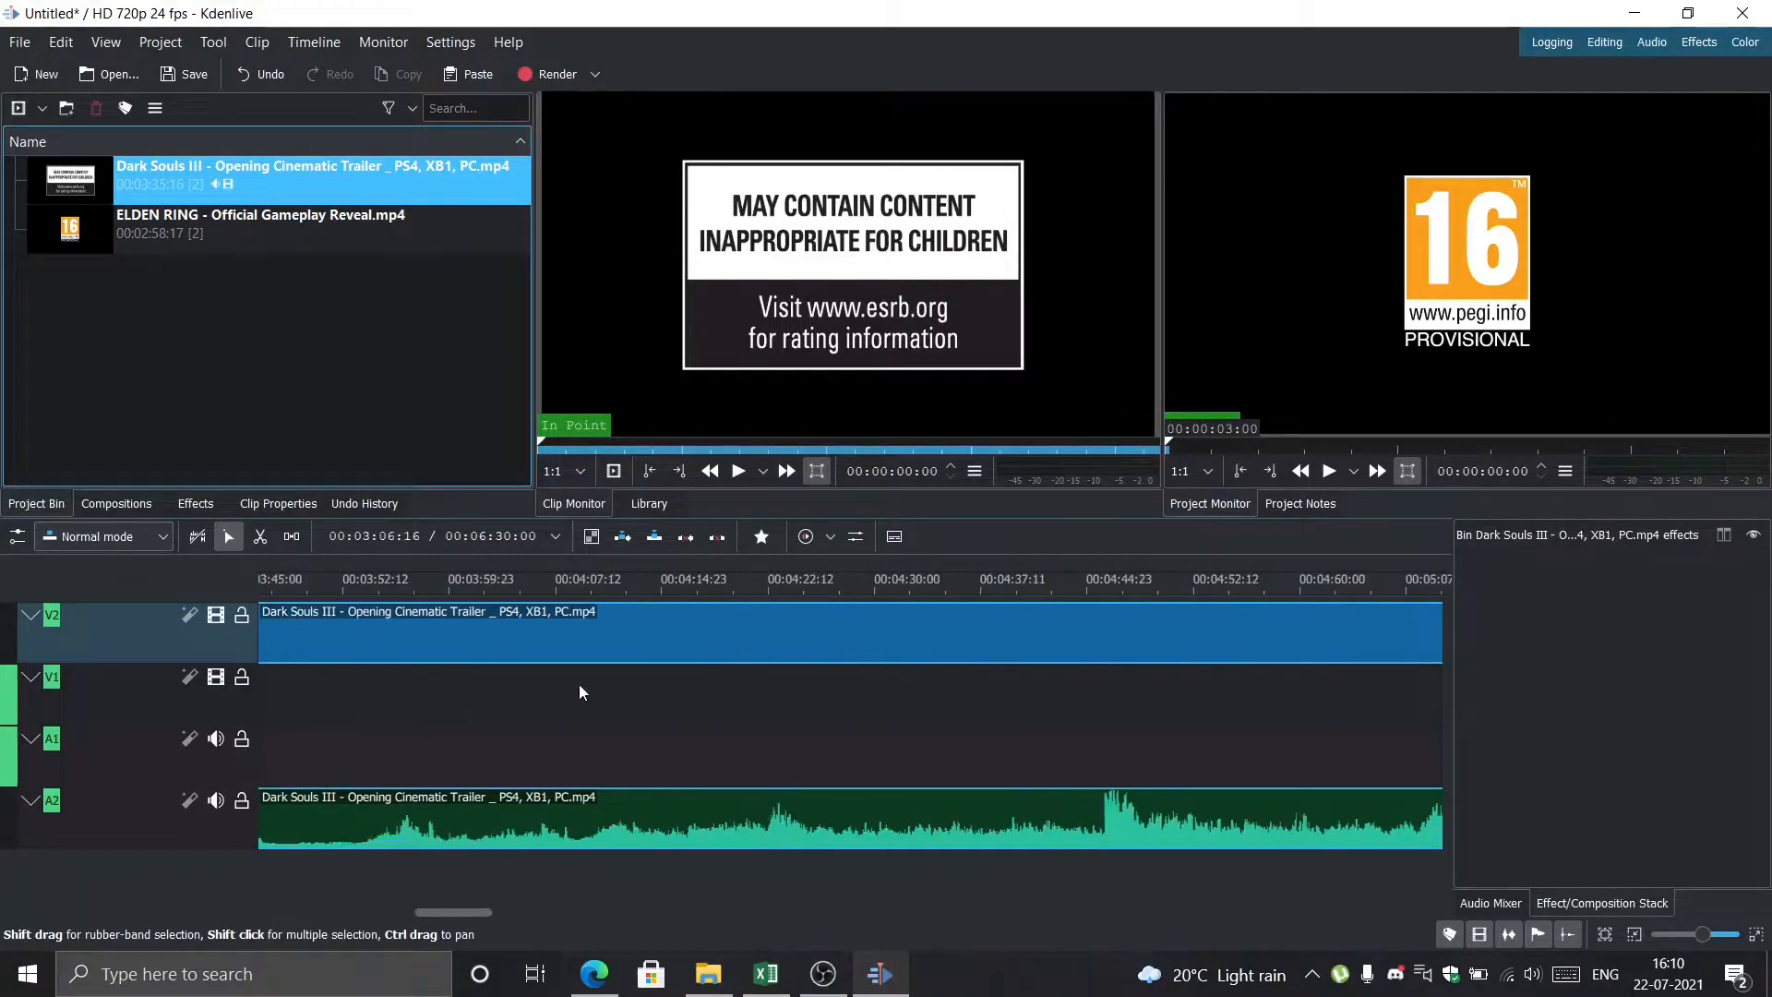
{"action": "scroll", "coordinate": [580, 689], "scroll_direction": "up", "scroll_amount": 9}
{"action": "scroll", "coordinate": [579, 683], "scroll_direction": "up", "scroll_amount": 10}
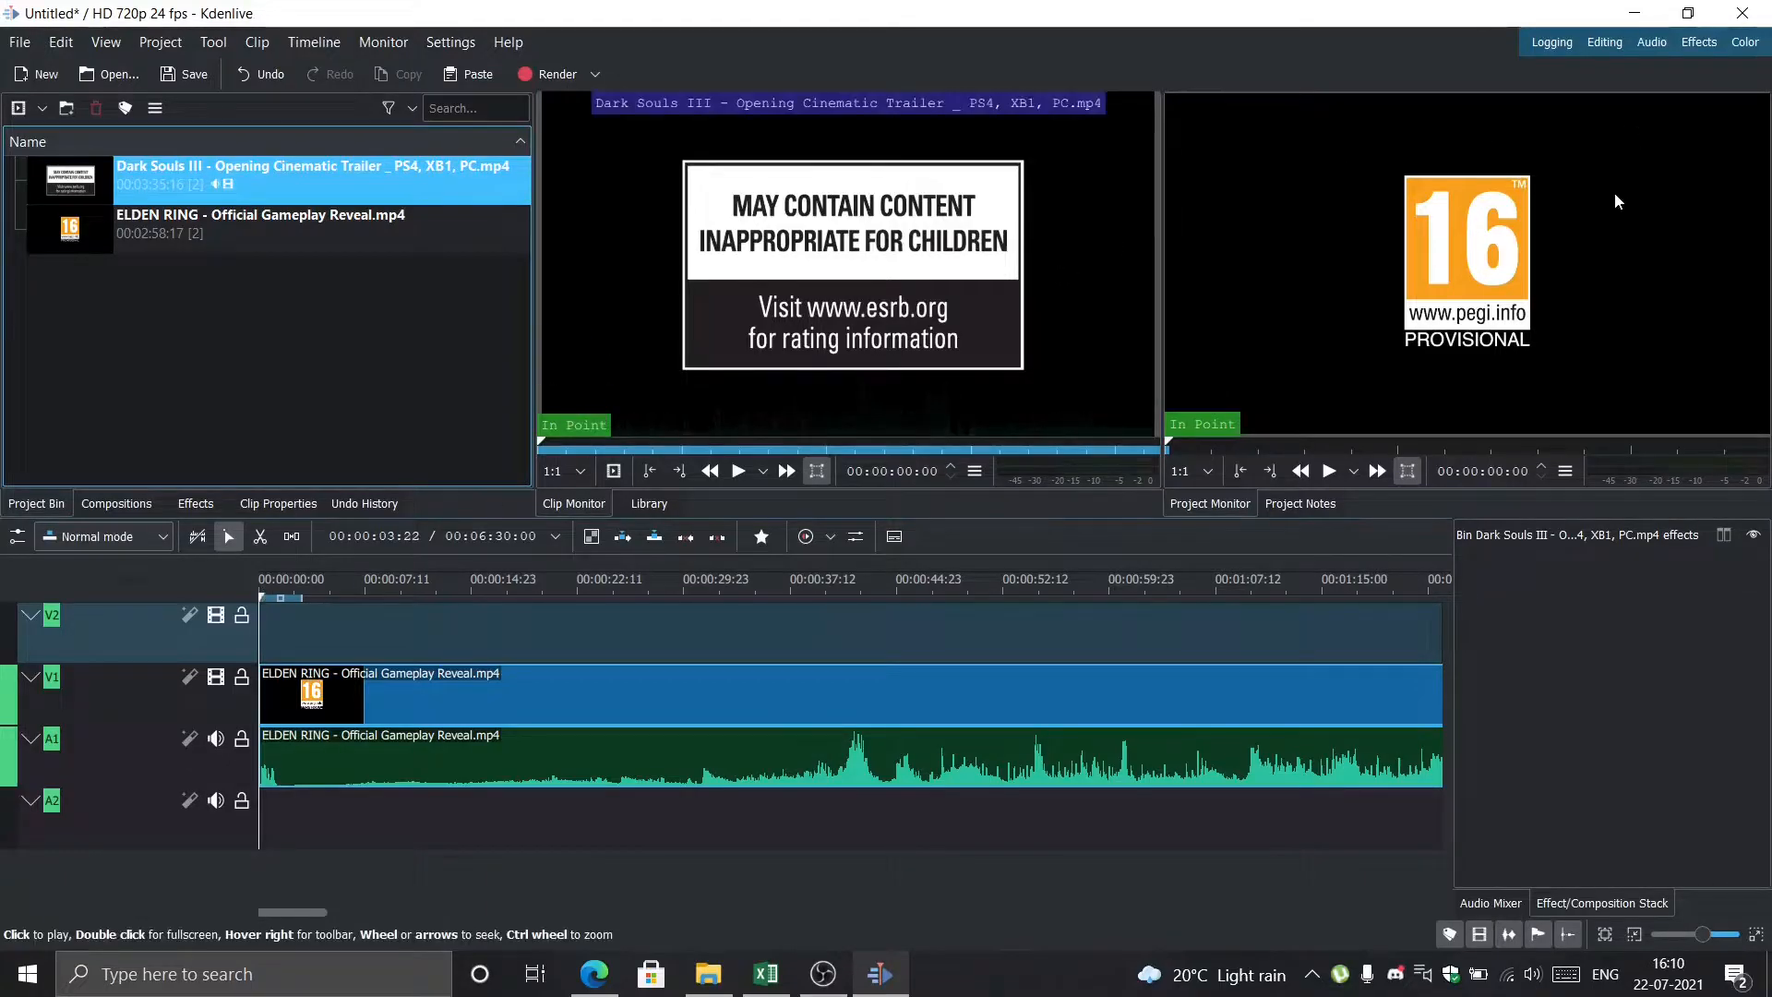
{"action": "mouse_move", "coordinate": [268, 856]}
{"action": "left_mouse_down"}
{"action": "mouse_move", "coordinate": [627, 821]}
{"action": "mouse_move", "coordinate": [258, 889]}
{"action": "left_mouse_up"}
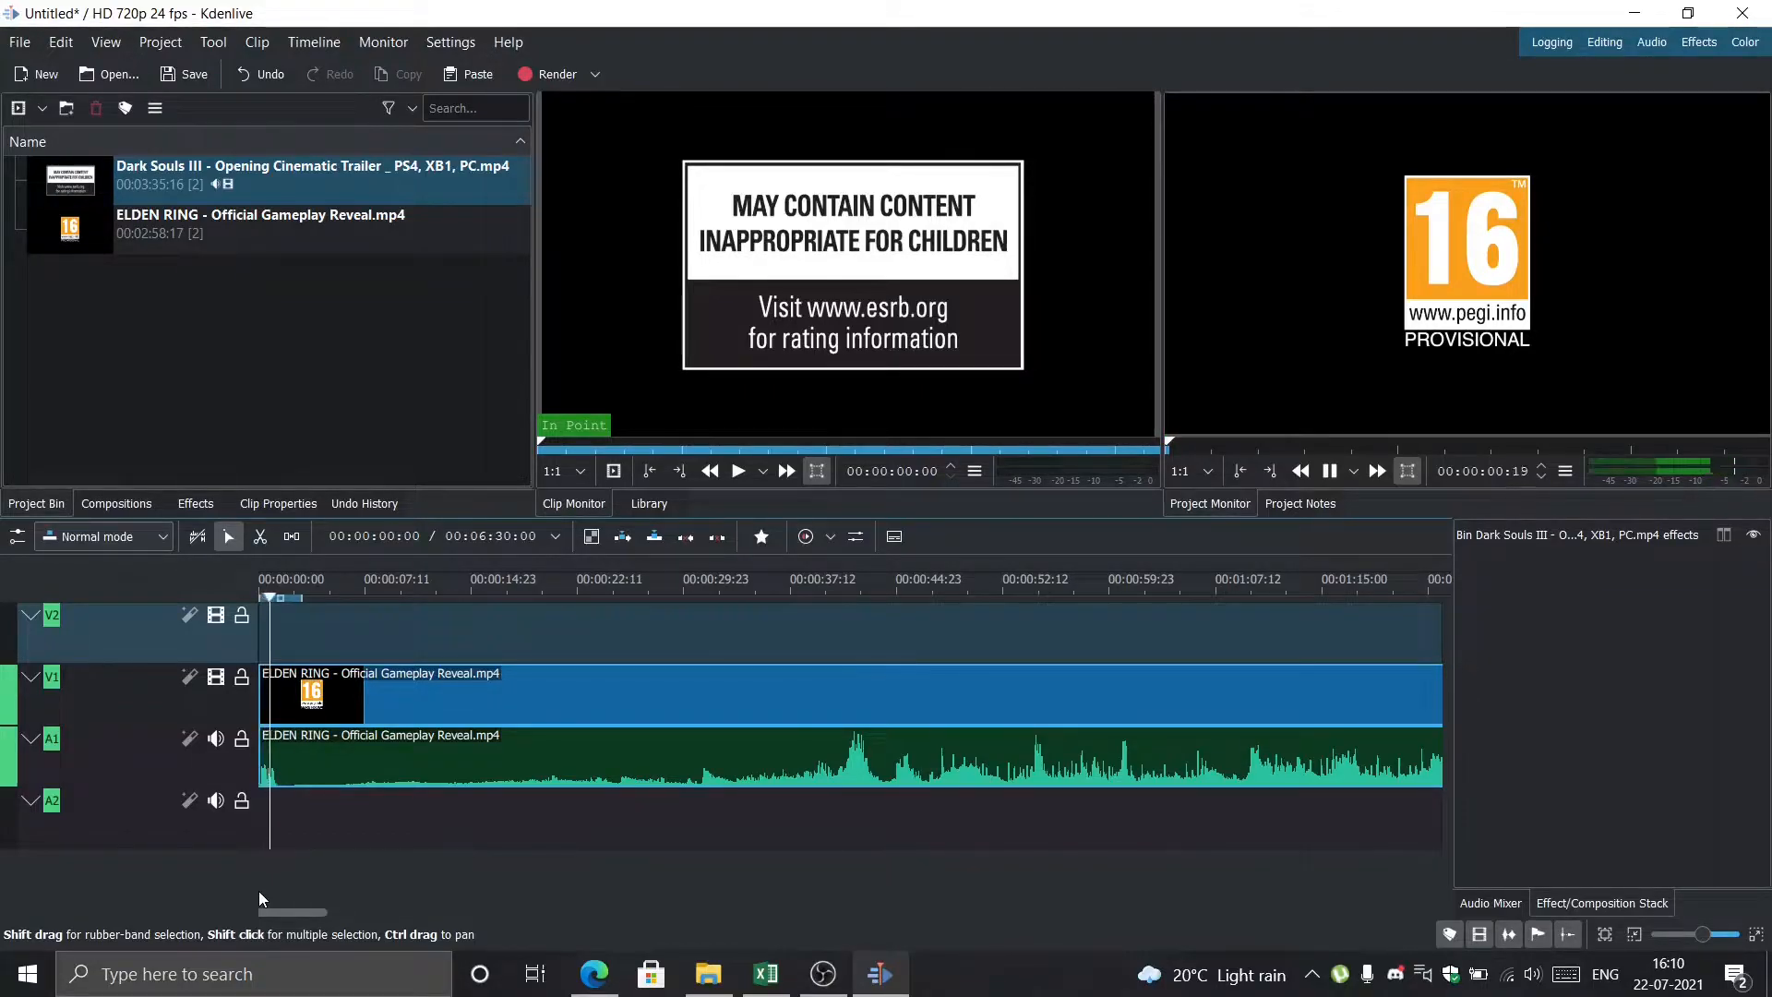
{"action": "key", "text": "space"}
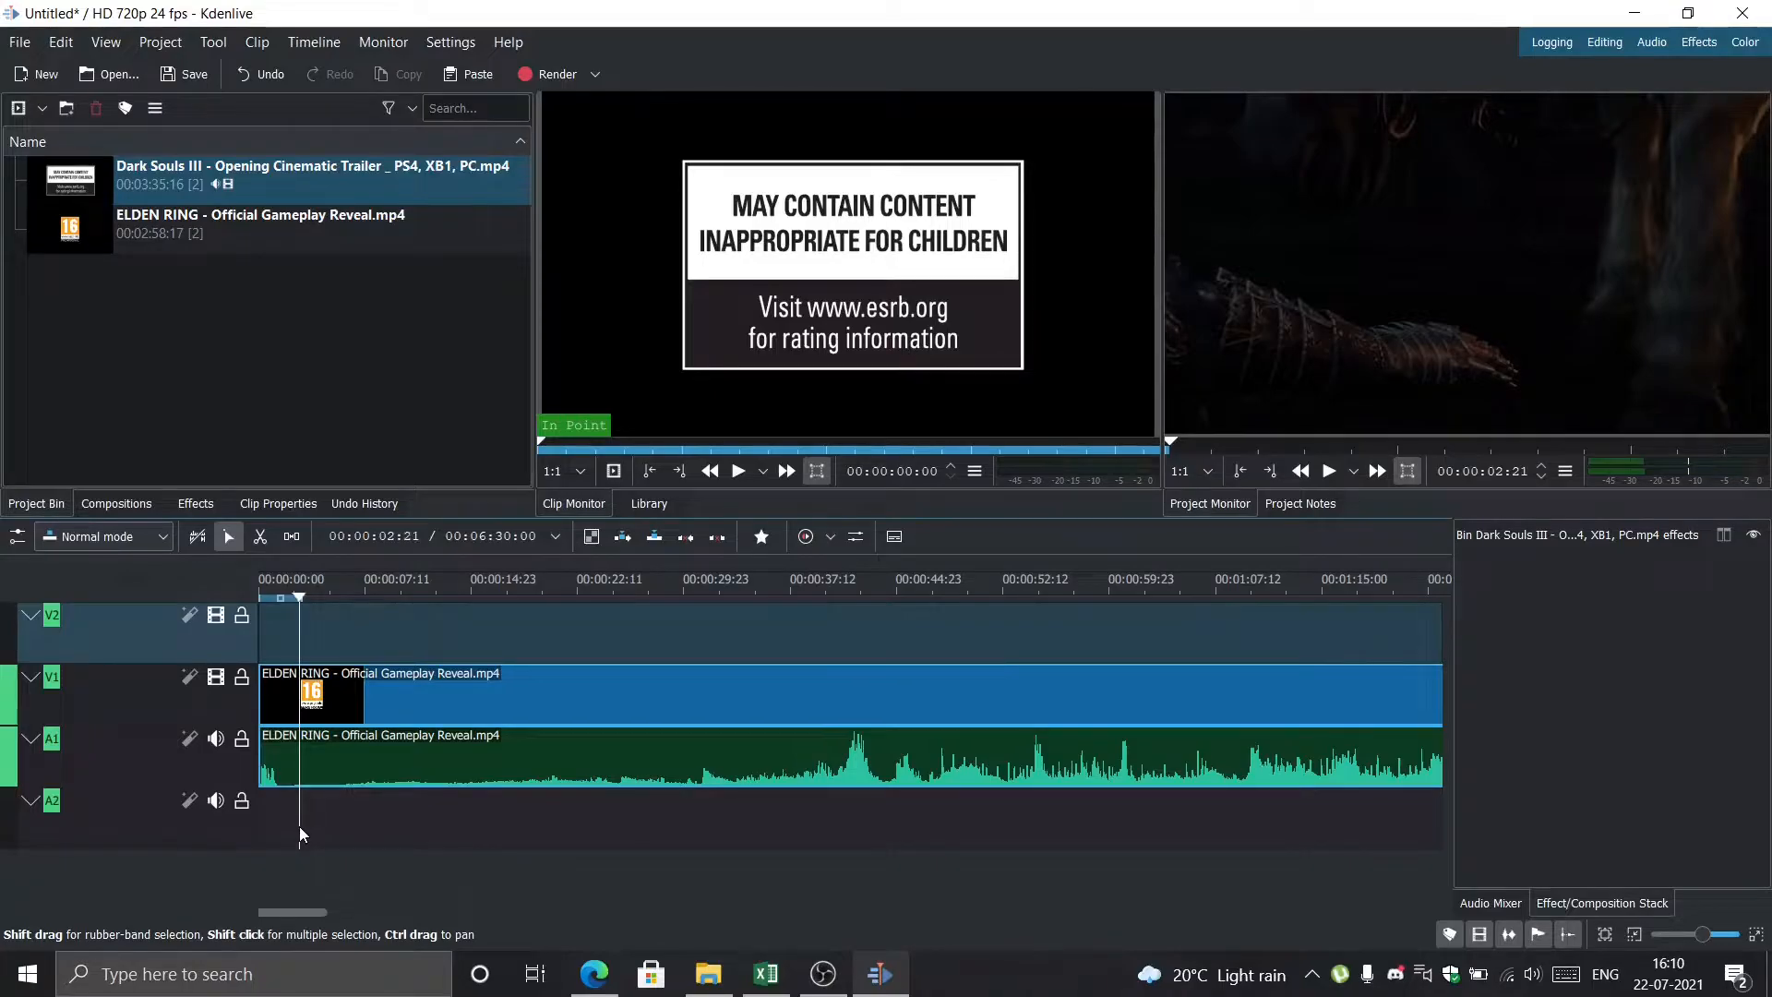
{"action": "key", "text": "Left"}
{"action": "key", "text": "Left"}
{"action": "key", "text": "Left"}
{"action": "key", "text": "Left"}
{"action": "key", "text": "Left"}
{"action": "key", "text": "Left"}
{"action": "key", "text": "Left"}
{"action": "key", "text": "Left"}
{"action": "key", "text": "Left"}
{"action": "key", "text": "Left"}
{"action": "key", "text": "Left"}
{"action": "key", "text": "Left"}
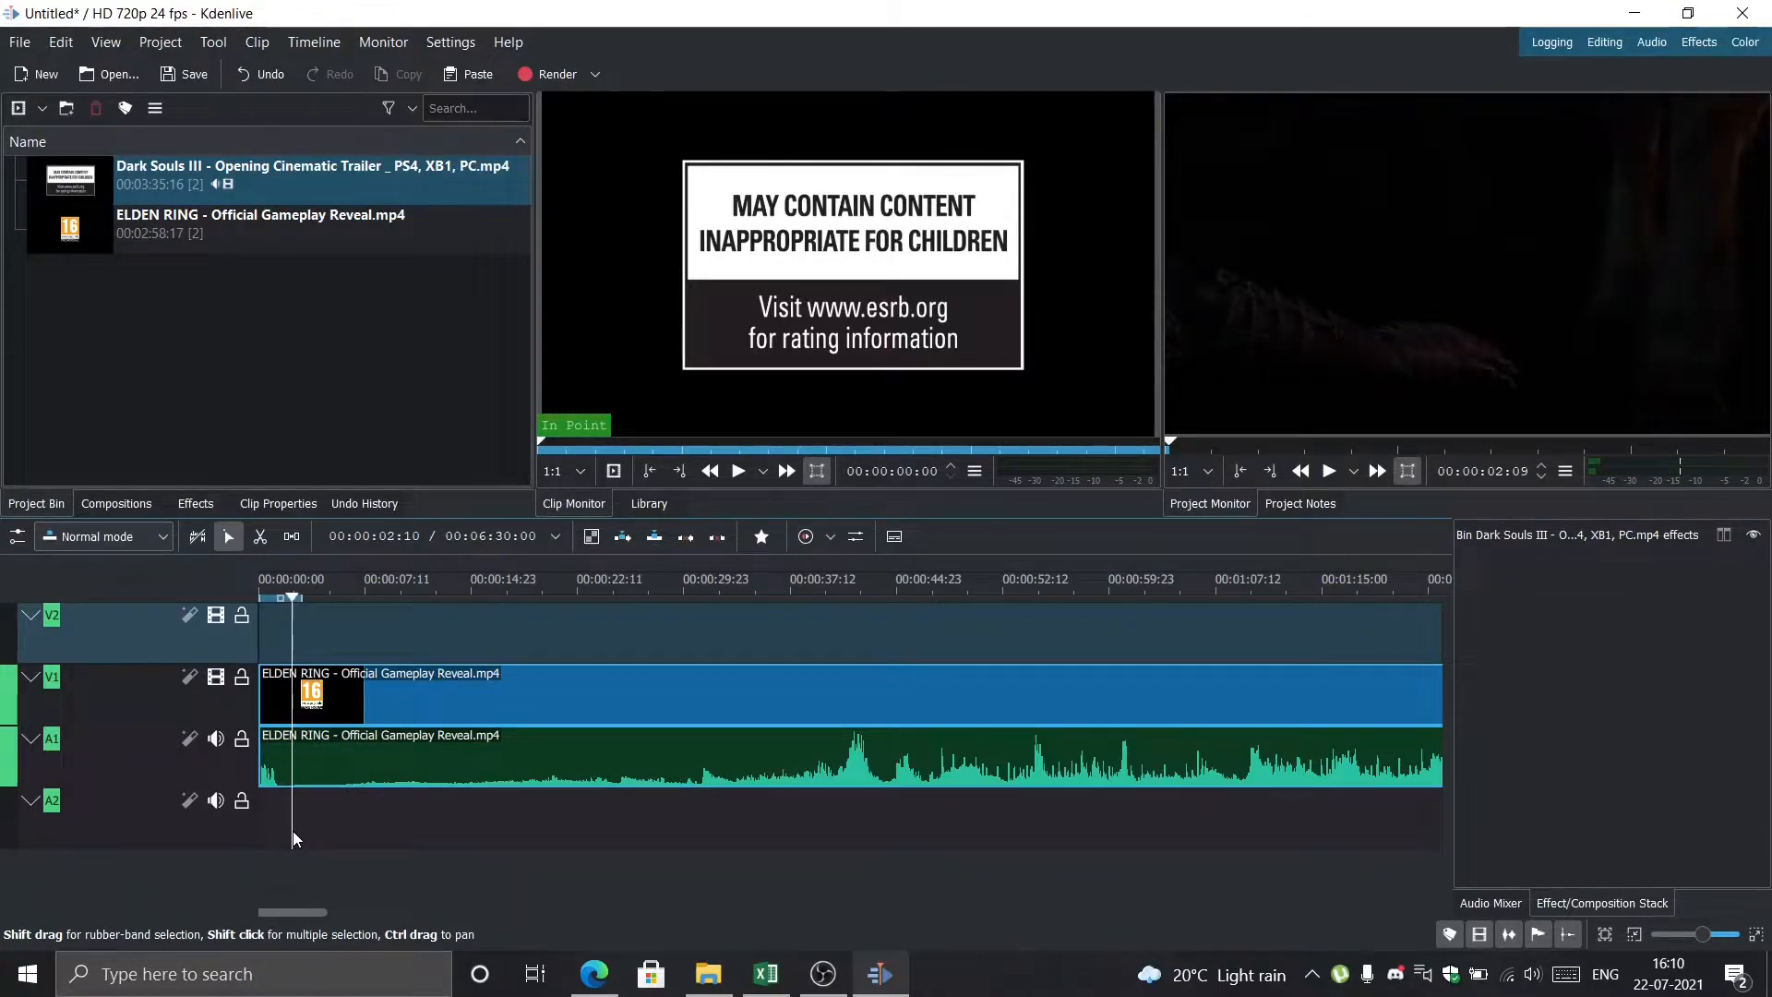
{"action": "key", "text": "Left"}
{"action": "key", "text": "Left"}
{"action": "key", "text": "Left"}
{"action": "key", "text": "Left"}
{"action": "key", "text": "Left"}
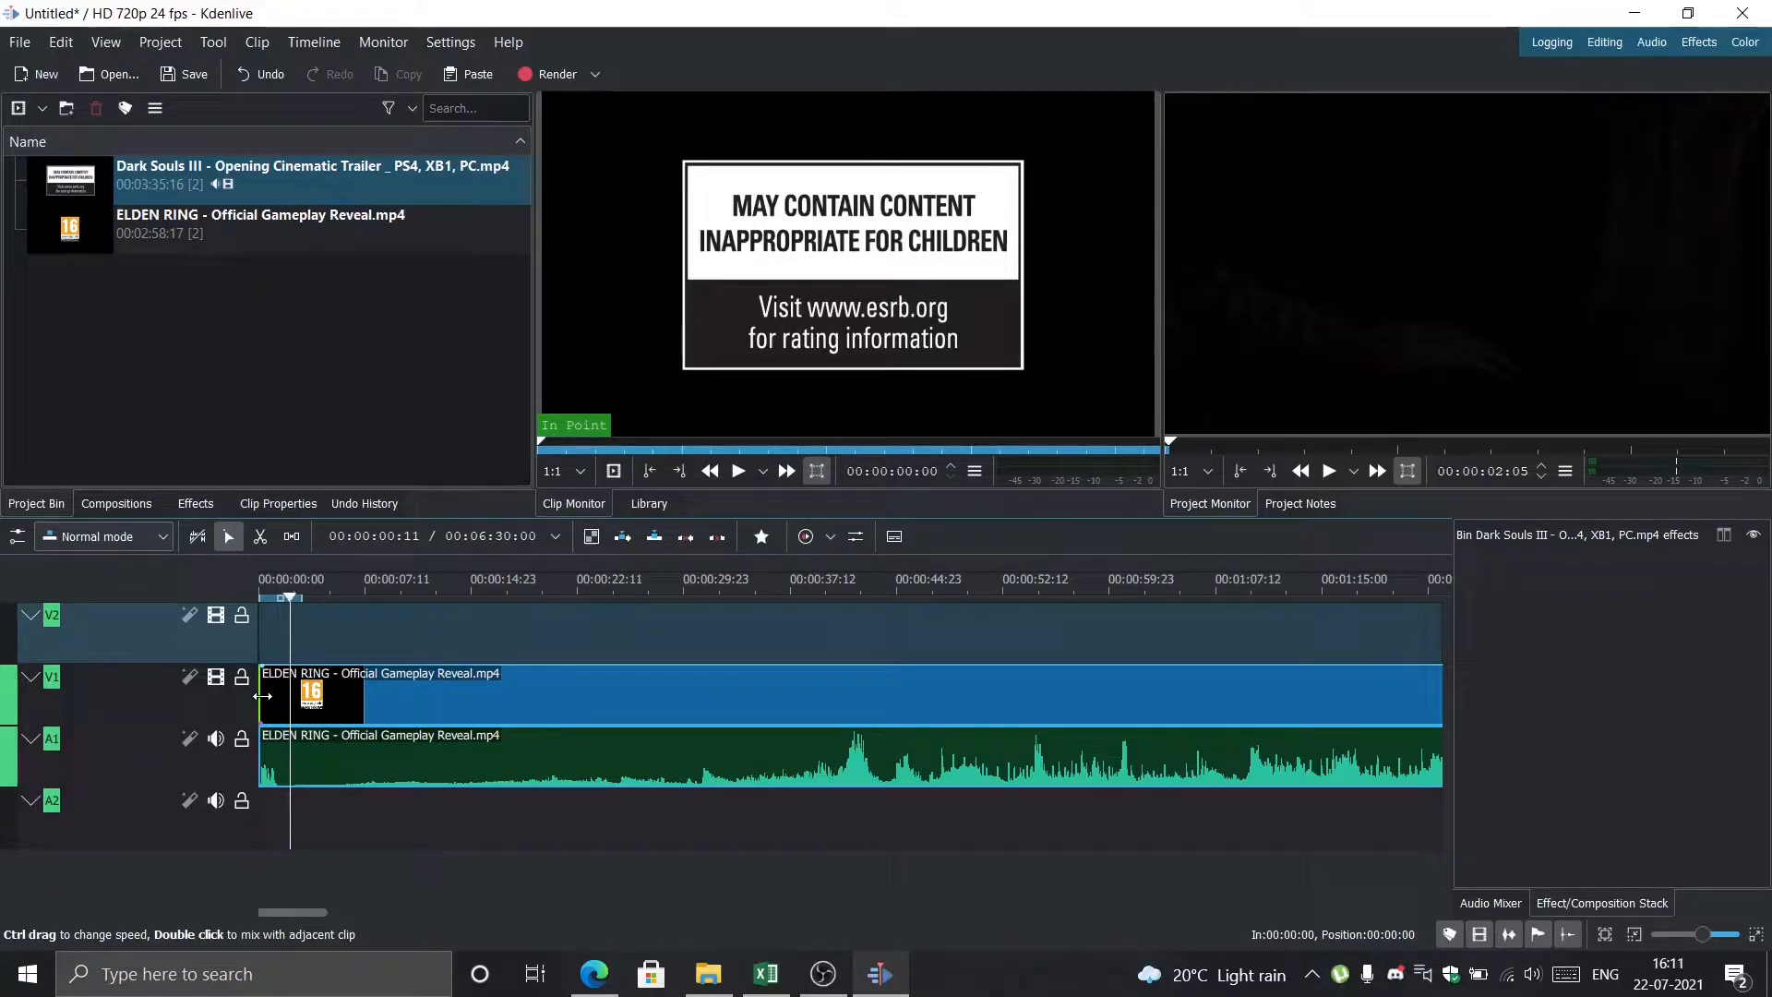
{"action": "left_click_drag", "start_coordinate": [260, 696], "coordinate": [296, 692]}
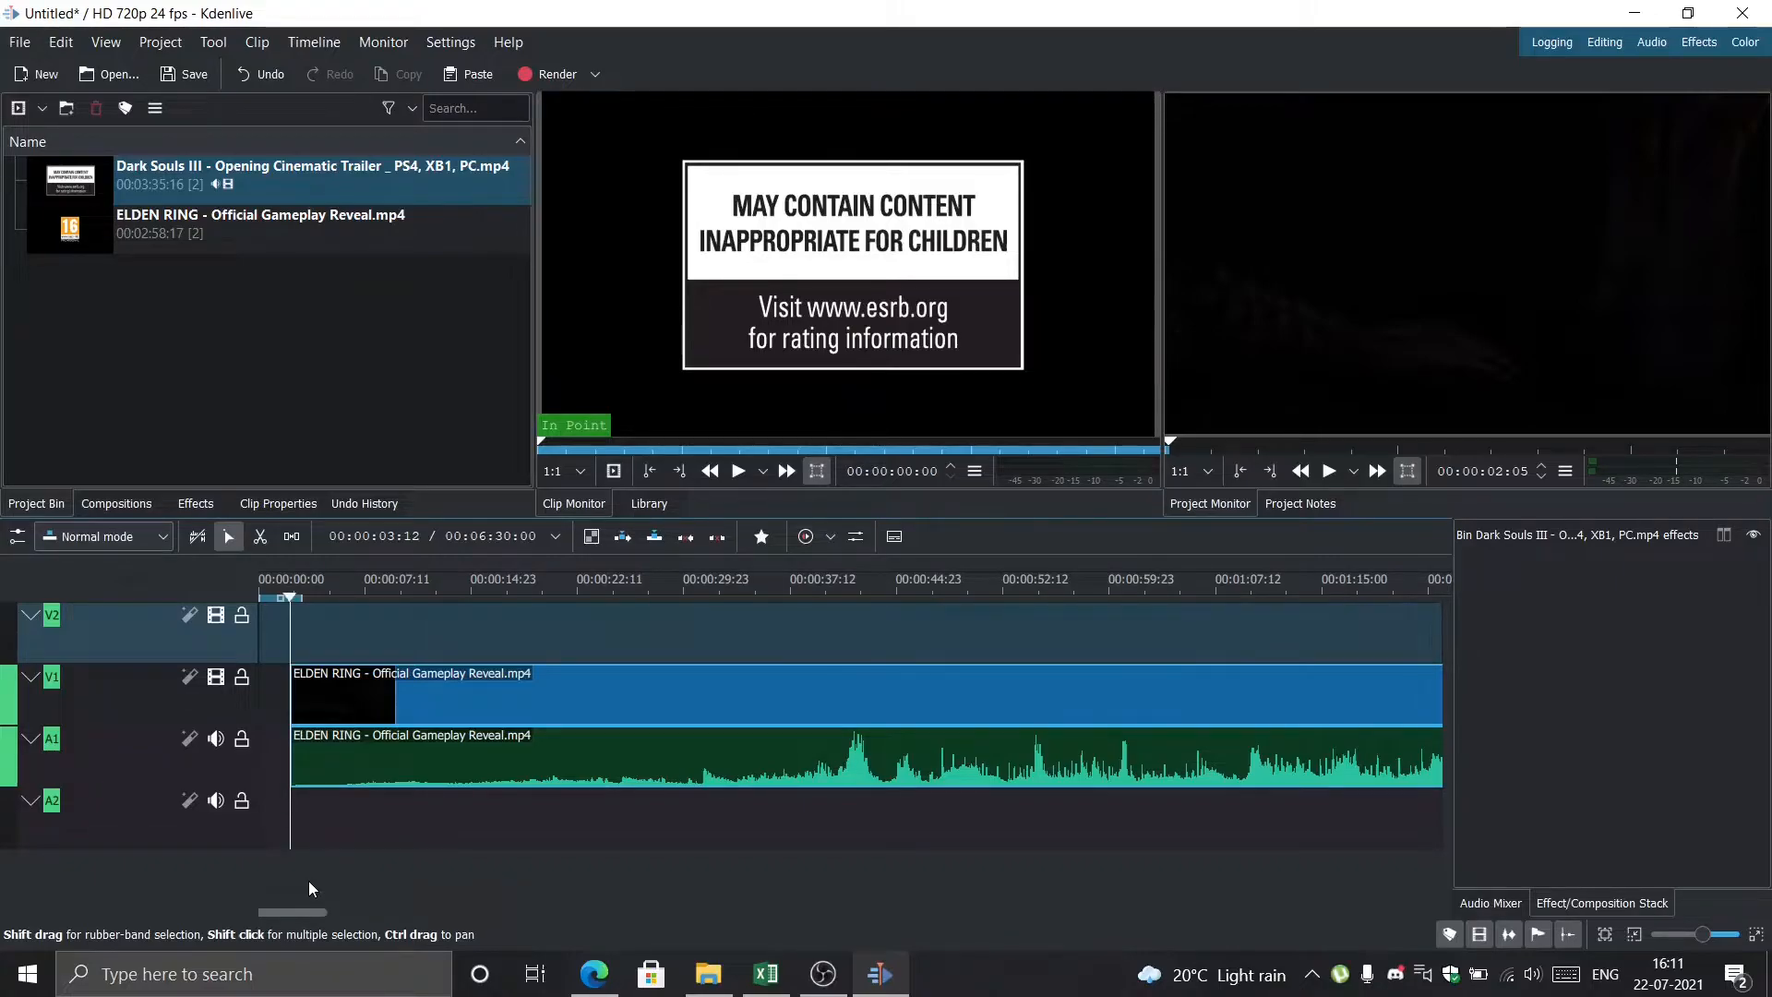
{"action": "left_click_drag", "start_coordinate": [522, 694], "coordinate": [478, 706]}
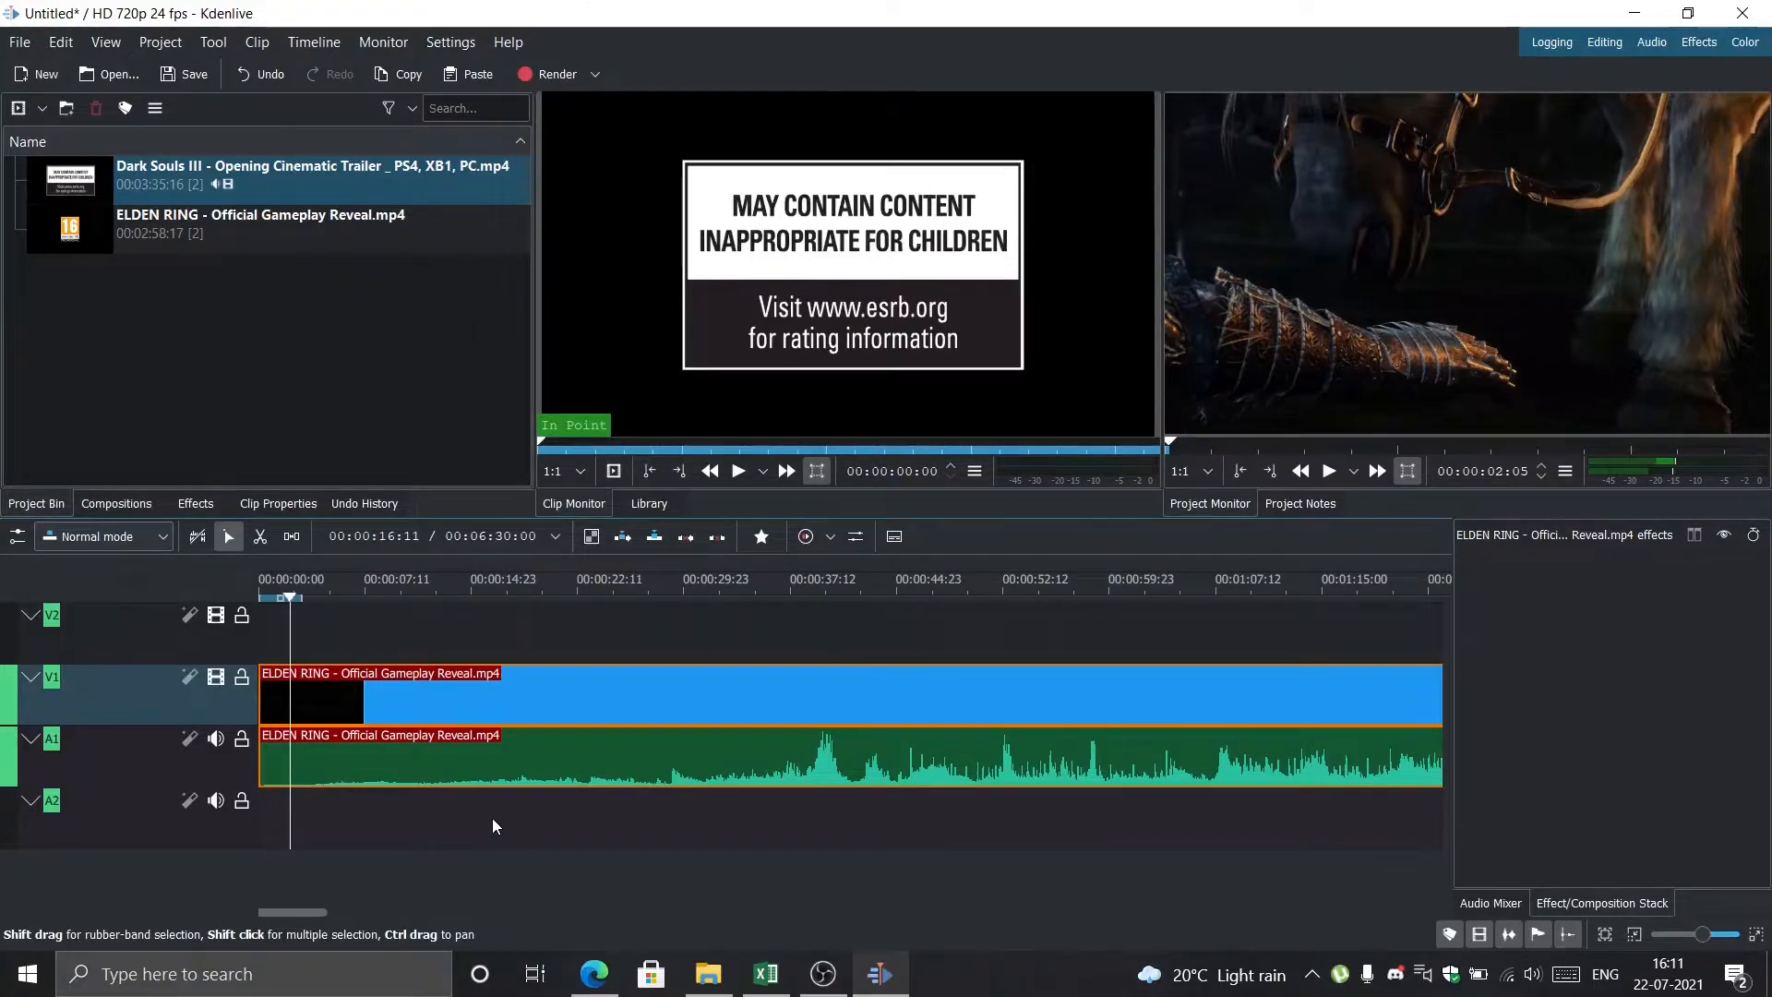
Trim the opening rating screen off the Dark Souls III clip on V2, up to timeline position 00:02:58:10
{"action": "scroll", "coordinate": [491, 817], "scroll_direction": "down", "scroll_amount": 15}
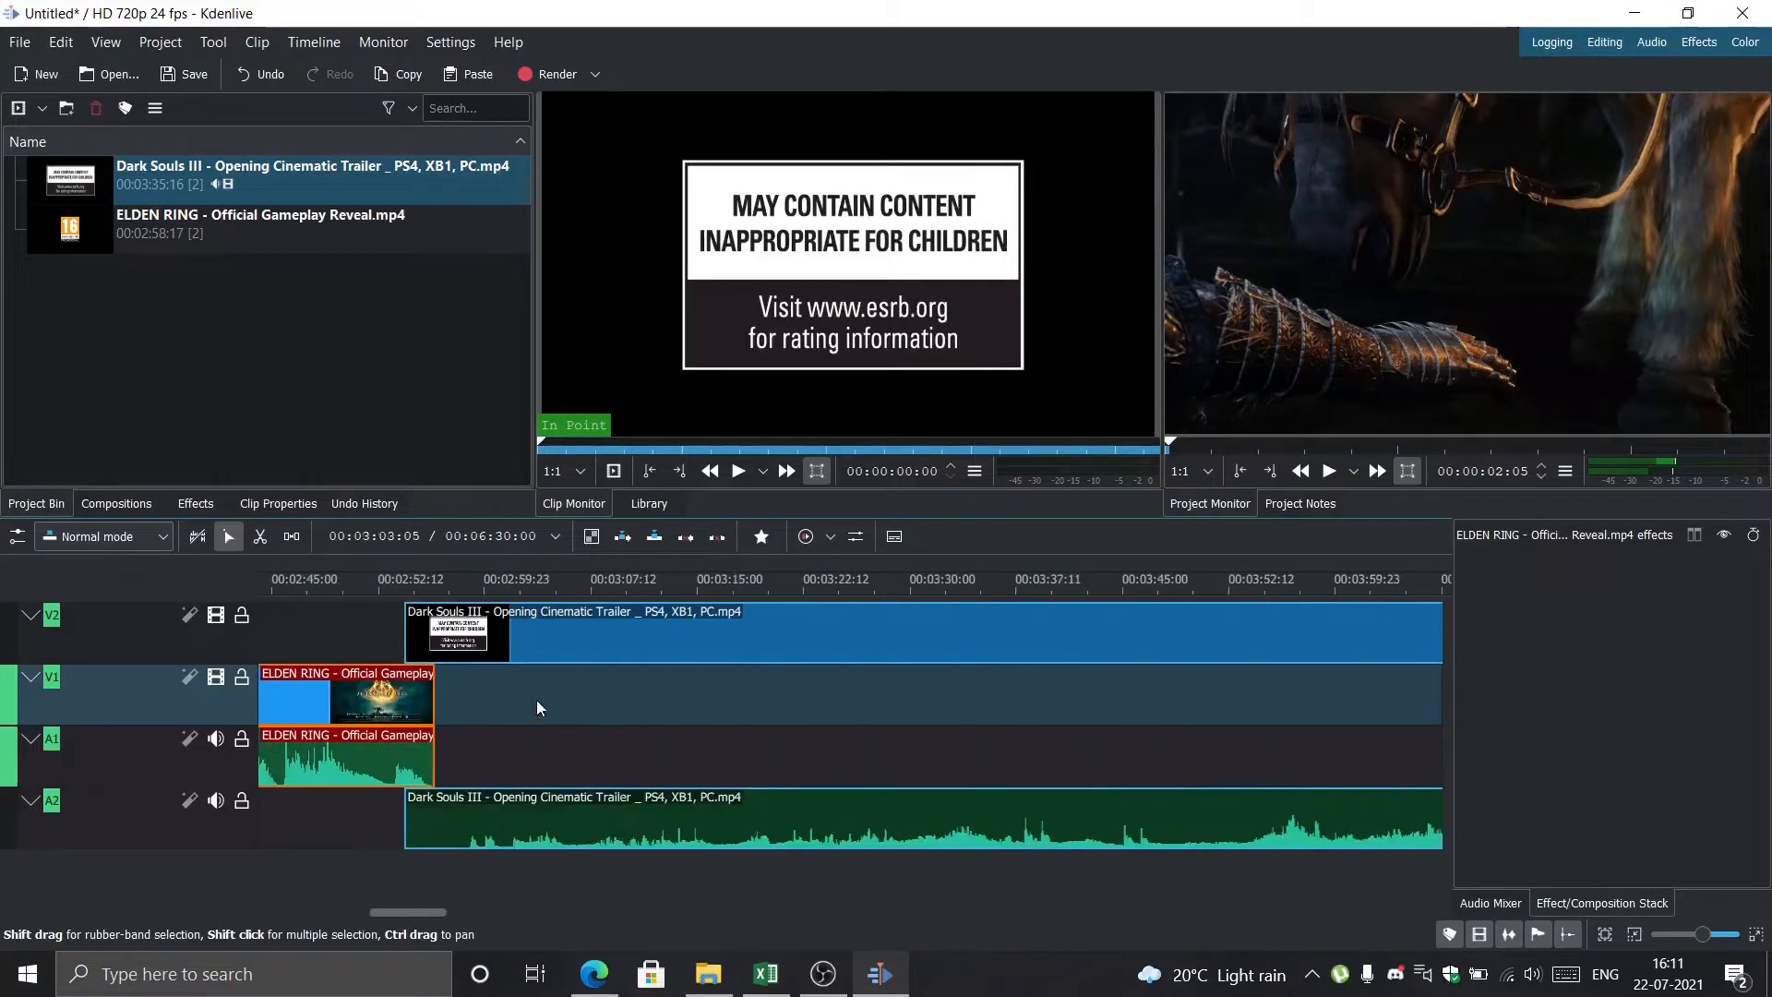
{"action": "left_click", "coordinate": [402, 872]}
{"action": "left_click_drag", "start_coordinate": [406, 873], "coordinate": [463, 876]}
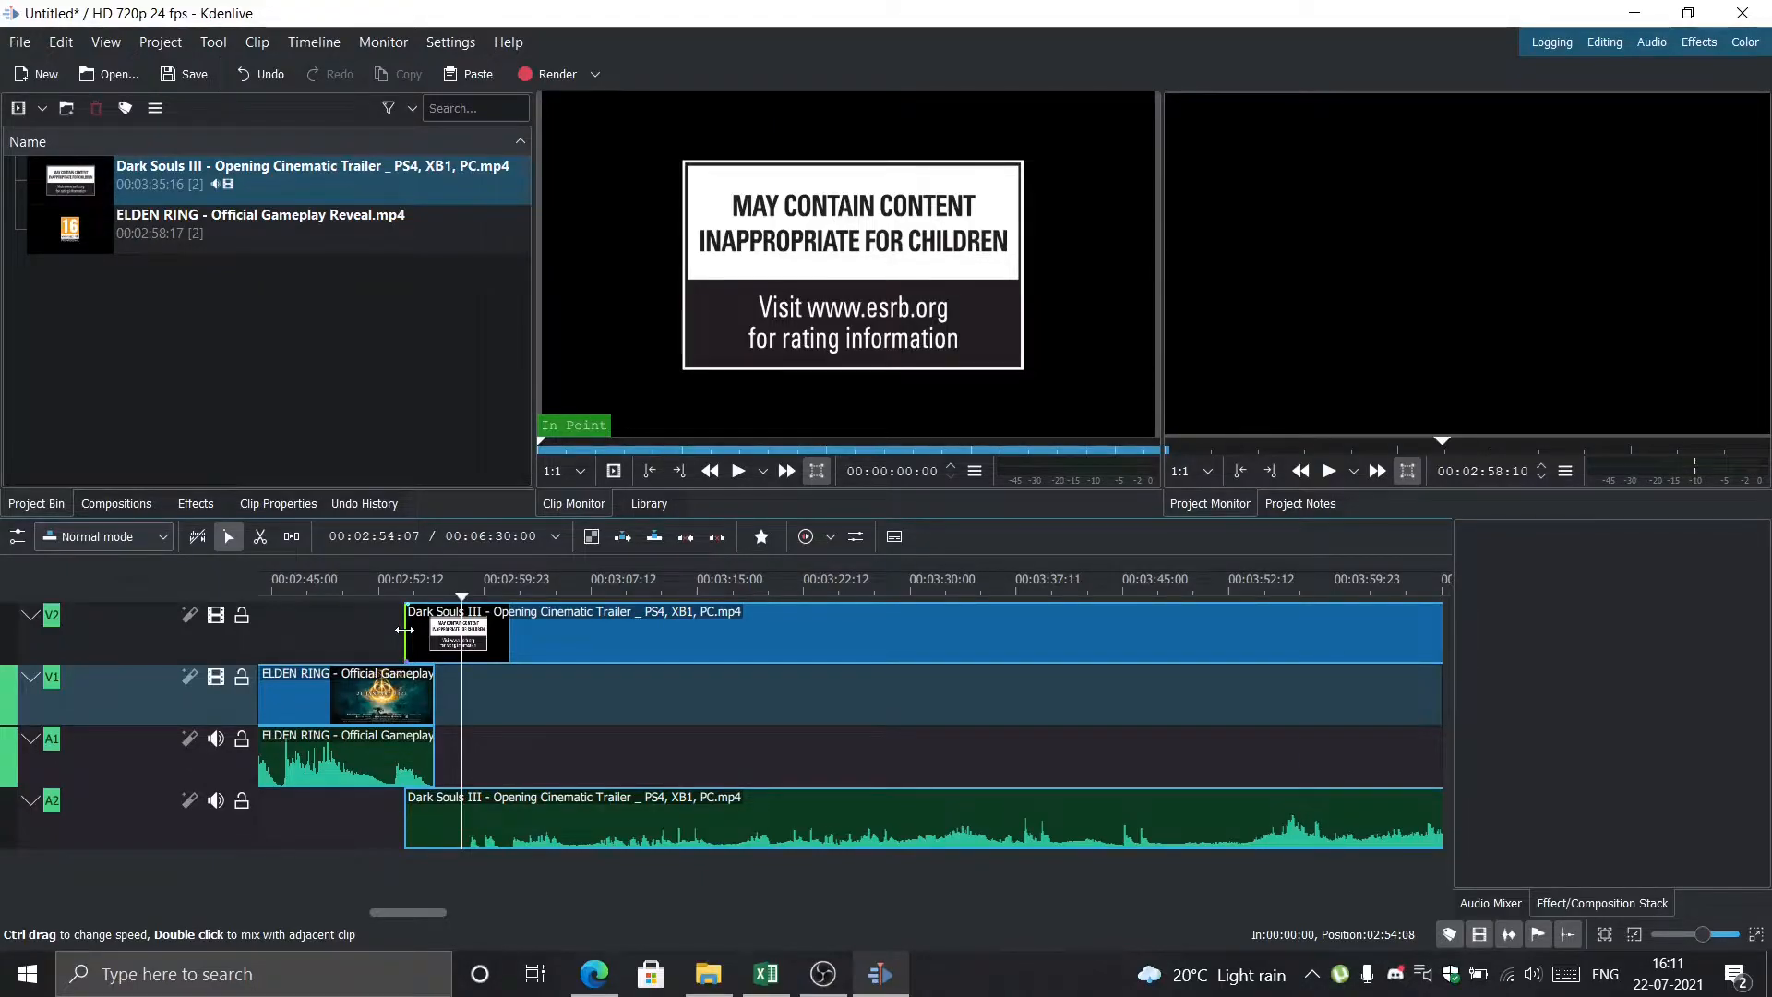
{"action": "left_click_drag", "start_coordinate": [404, 629], "coordinate": [462, 631]}
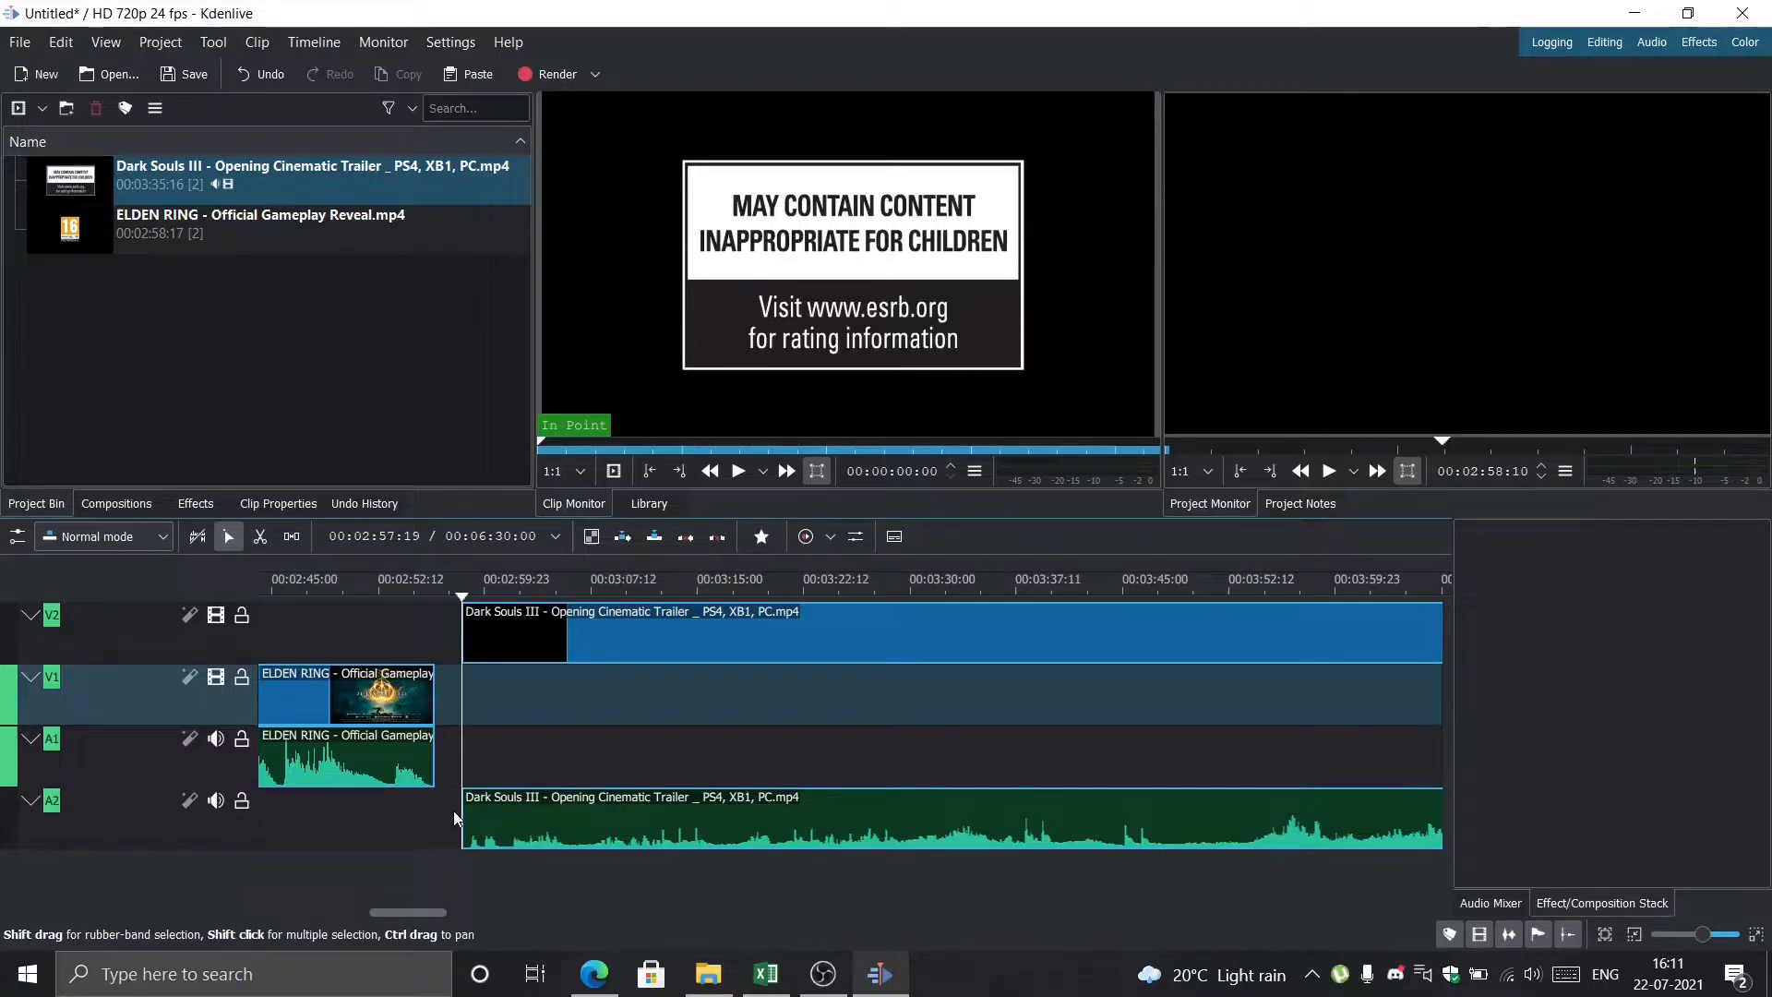
Move the Dark Souls III clip earlier on V2 so it overlaps the end of the ELDEN RING clip by about 3 seconds
{"action": "left_click", "coordinate": [433, 853]}
{"action": "left_click", "coordinate": [590, 641]}
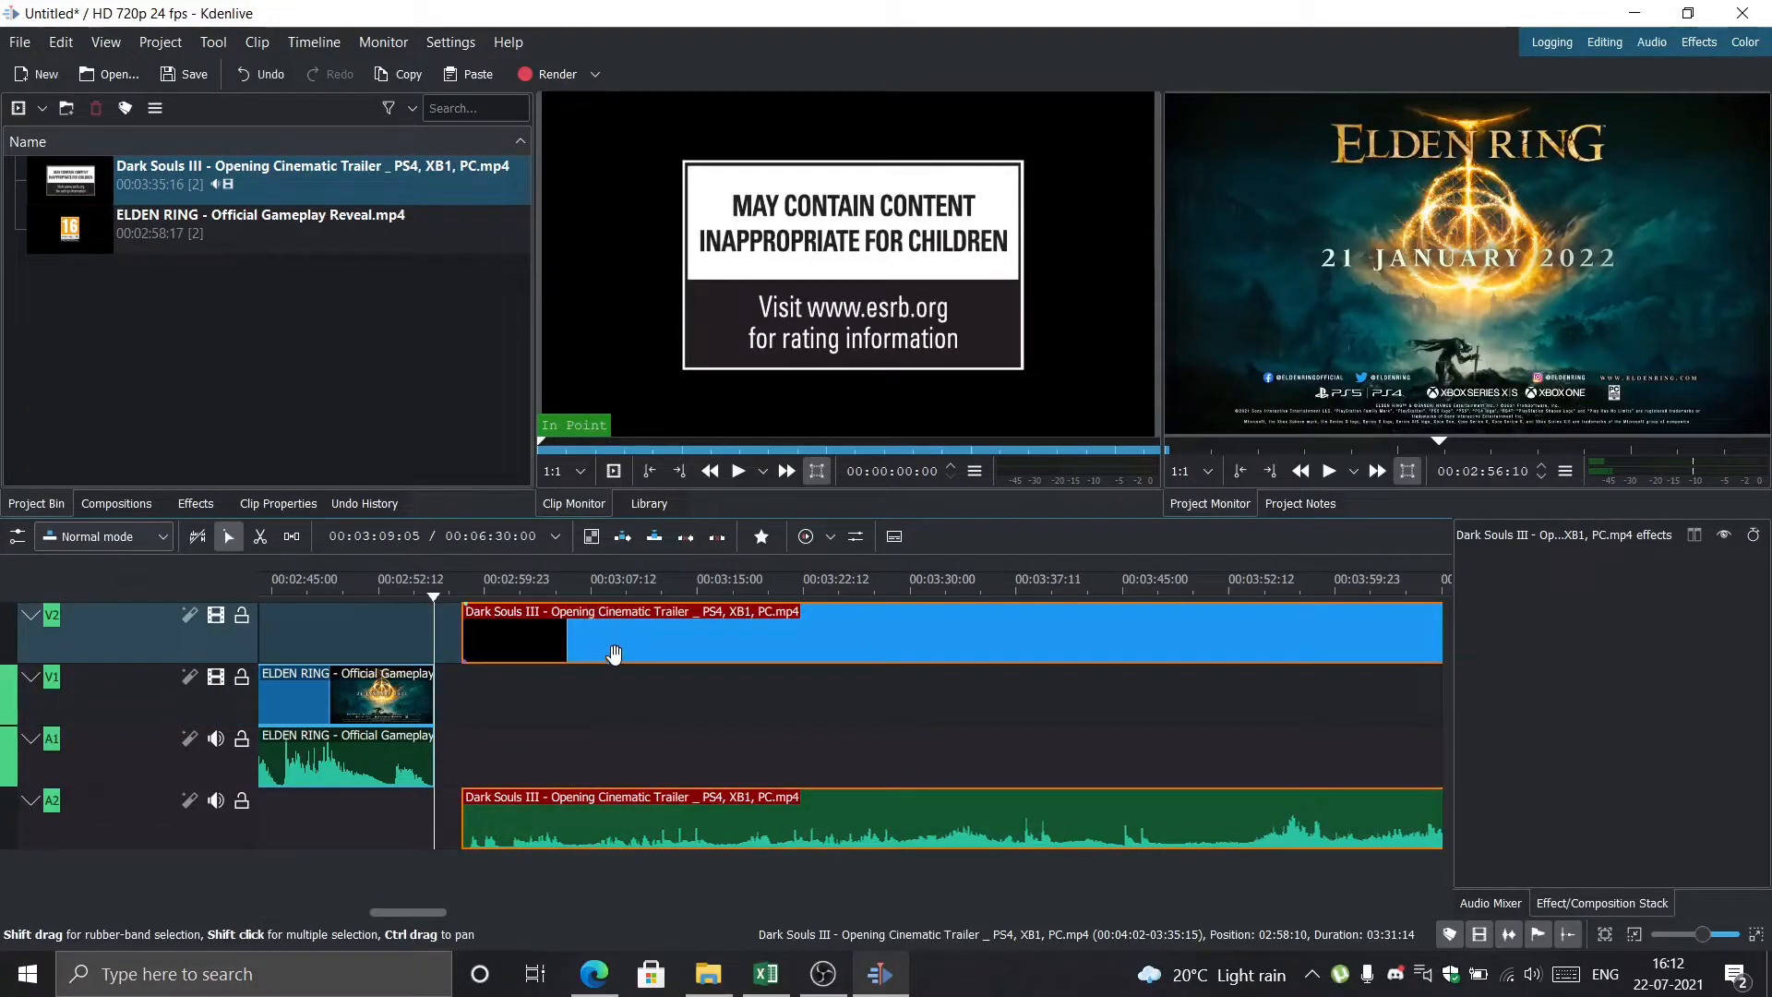
{"action": "left_click_drag", "start_coordinate": [614, 640], "coordinate": [543, 668]}
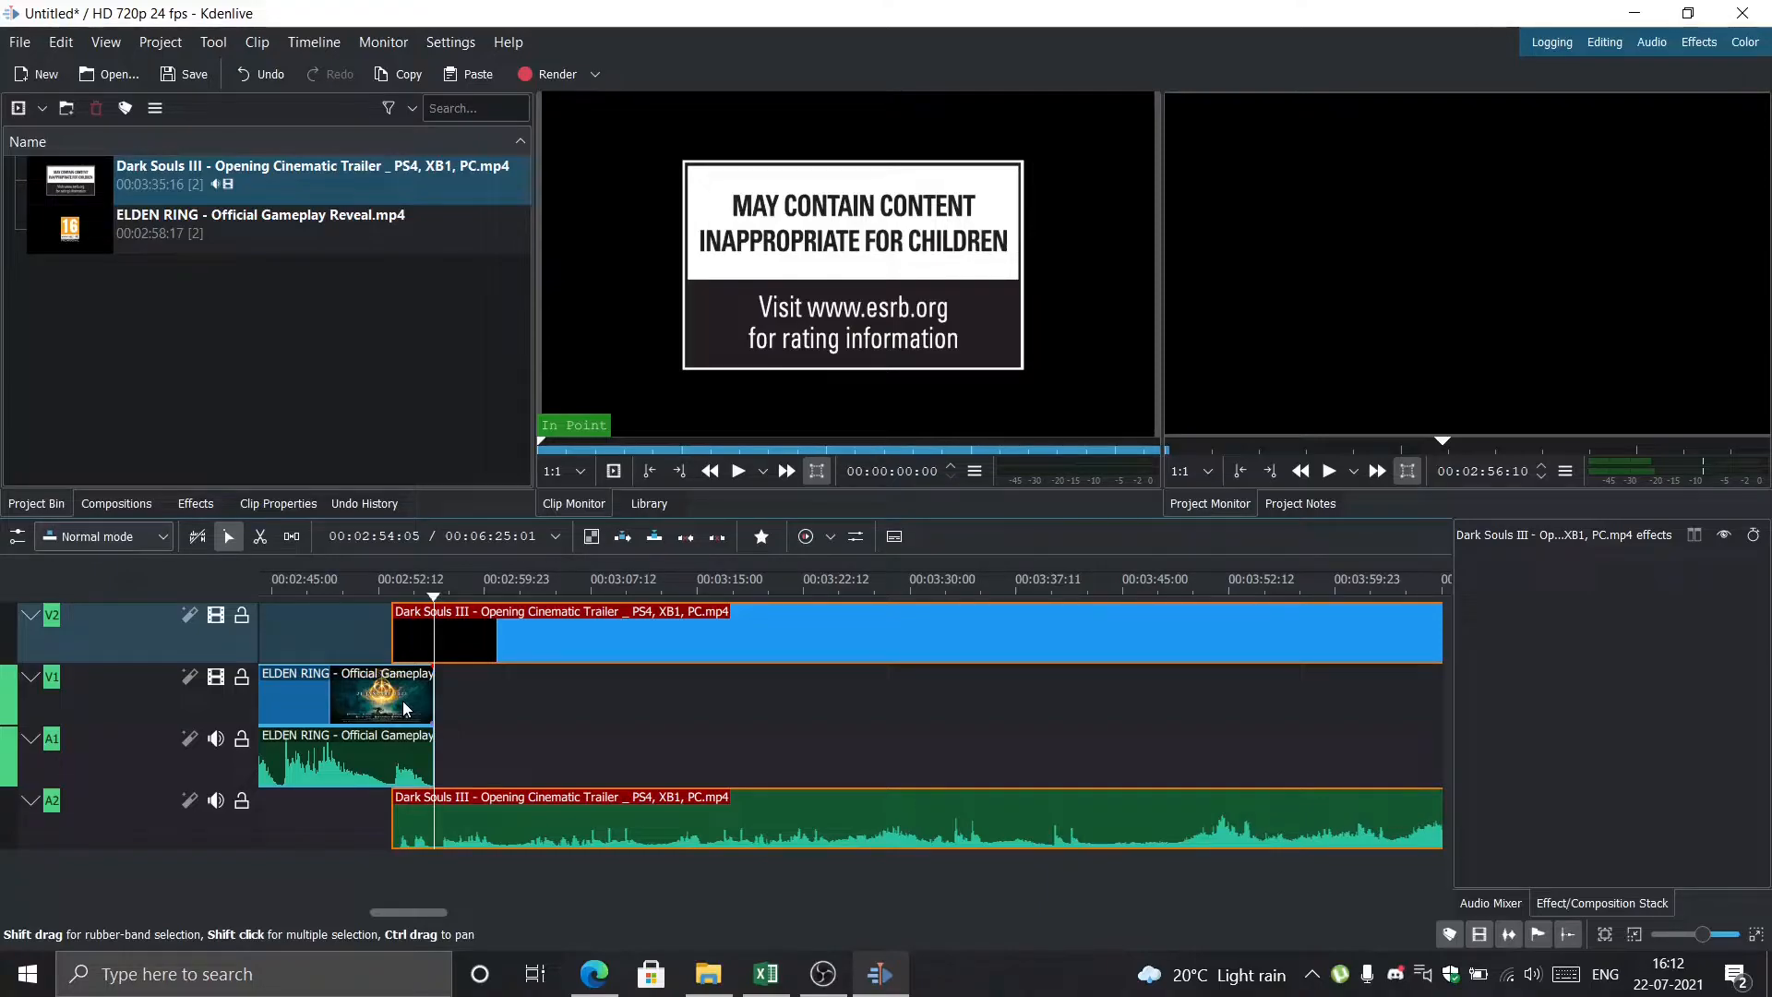
Play the timeline across the overlap between the ELDEN RING and Dark Souls III clips to check the cut
{"action": "scroll", "coordinate": [403, 702], "scroll_direction": "down", "scroll_amount": 7}
{"action": "scroll", "coordinate": [404, 702], "scroll_direction": "up", "scroll_amount": 20}
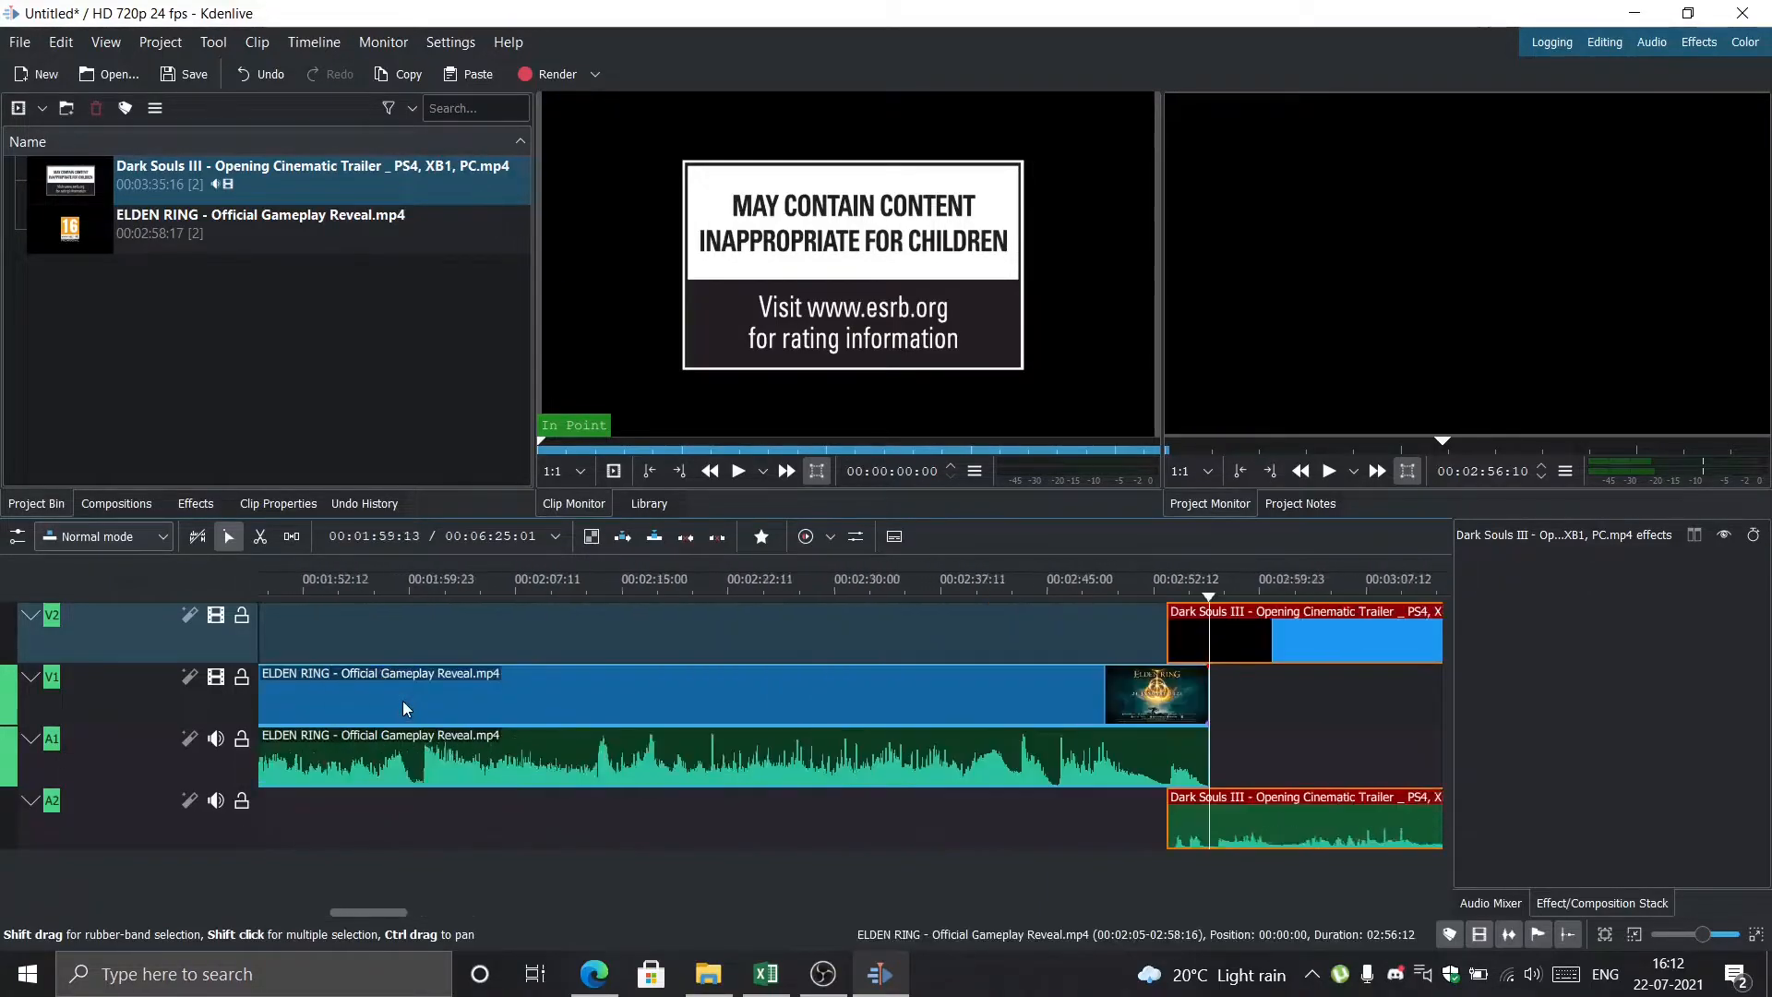
{"action": "scroll", "coordinate": [1015, 836], "scroll_direction": "down", "scroll_amount": 5}
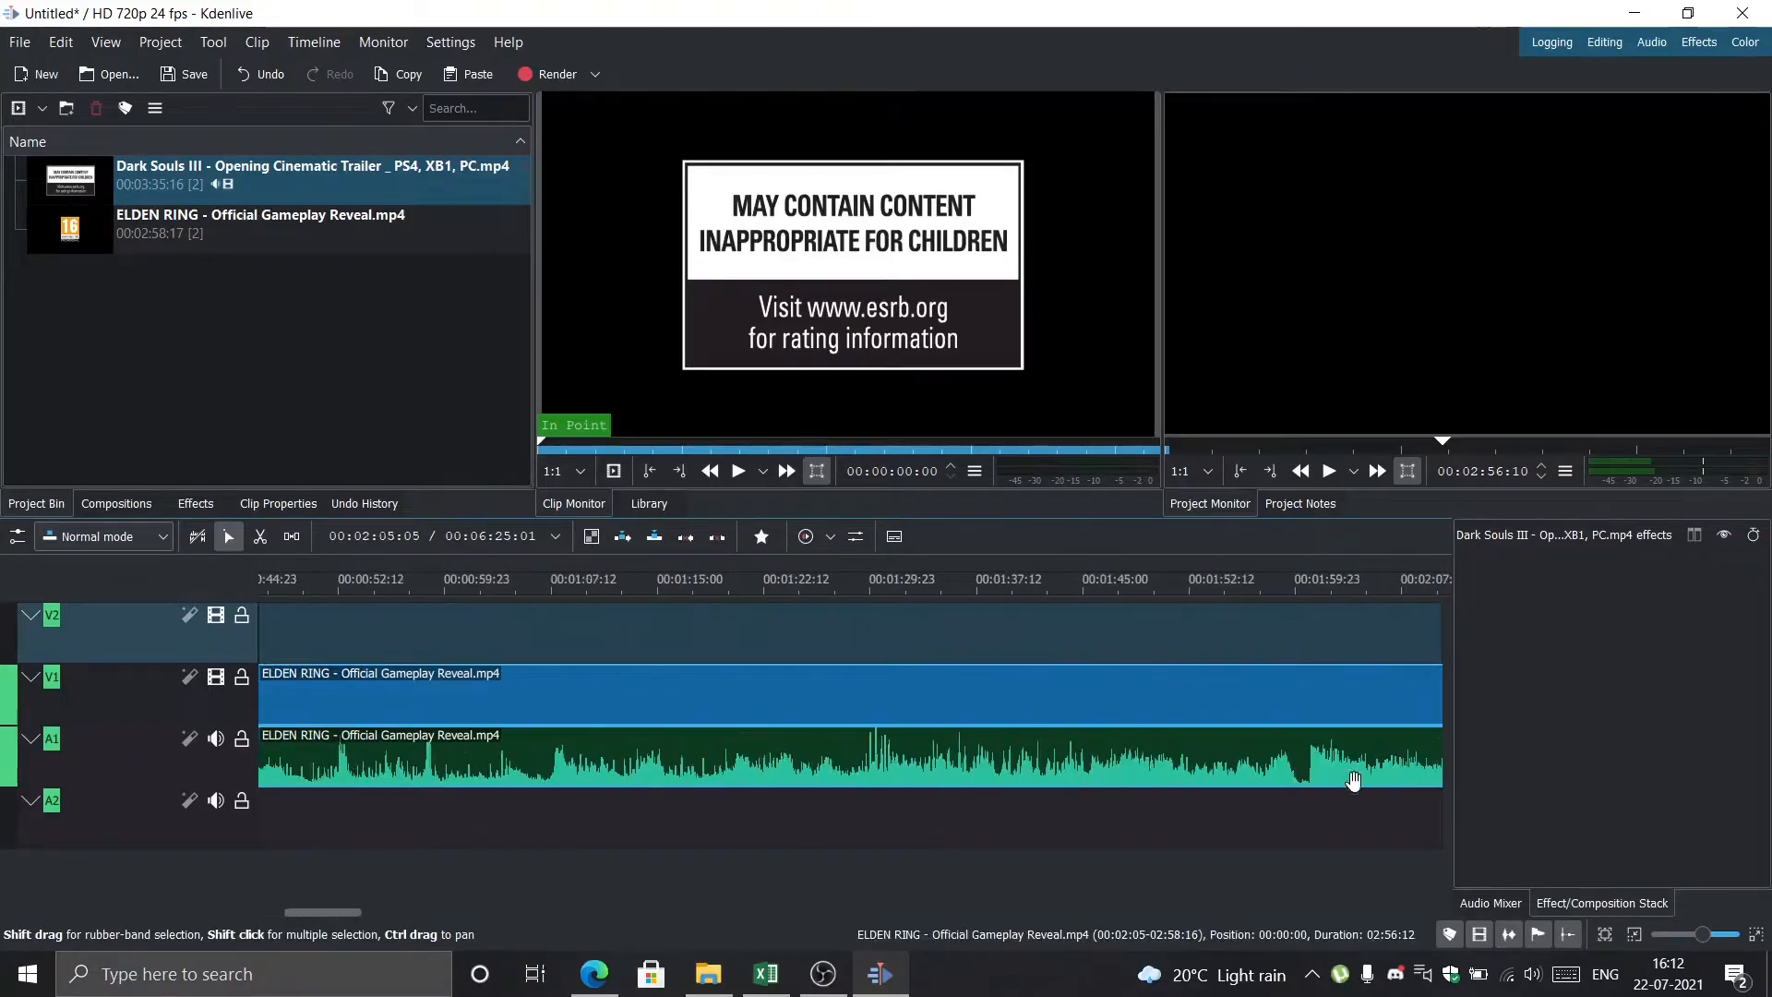
{"action": "scroll", "coordinate": [1052, 849], "scroll_direction": "down", "scroll_amount": 3}
{"action": "left_click", "coordinate": [878, 864]}
{"action": "key", "text": "space"}
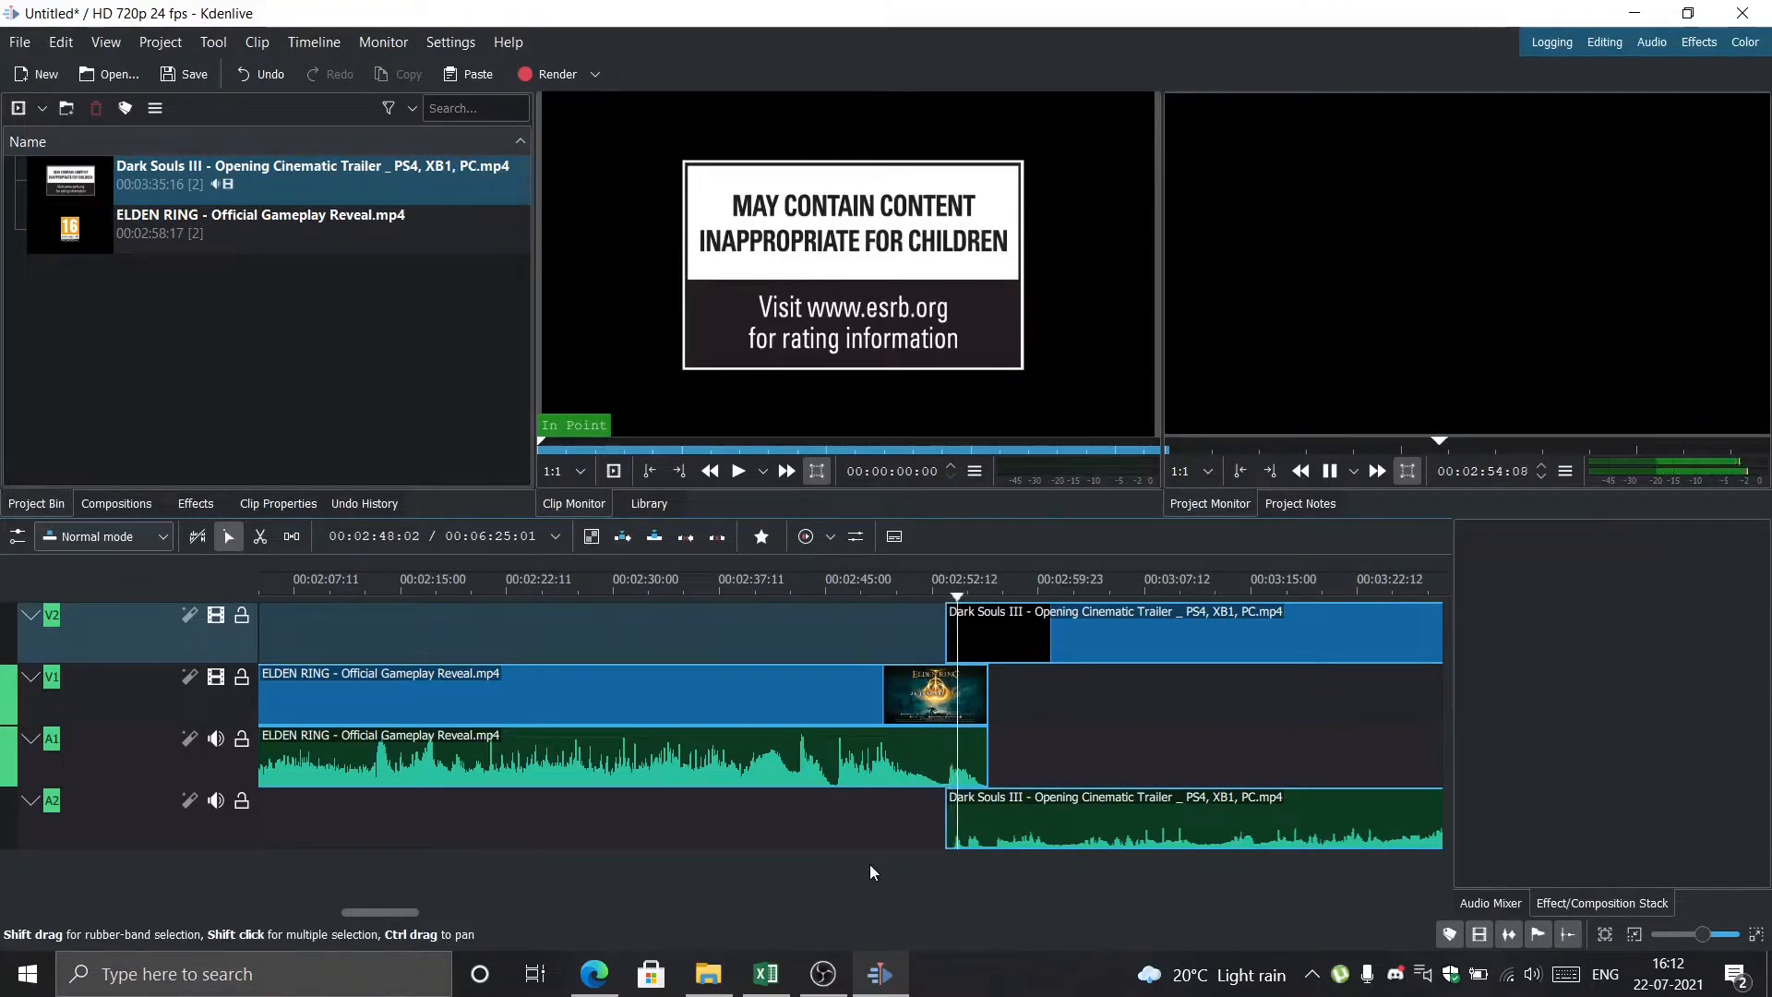
{"action": "key", "text": "space"}
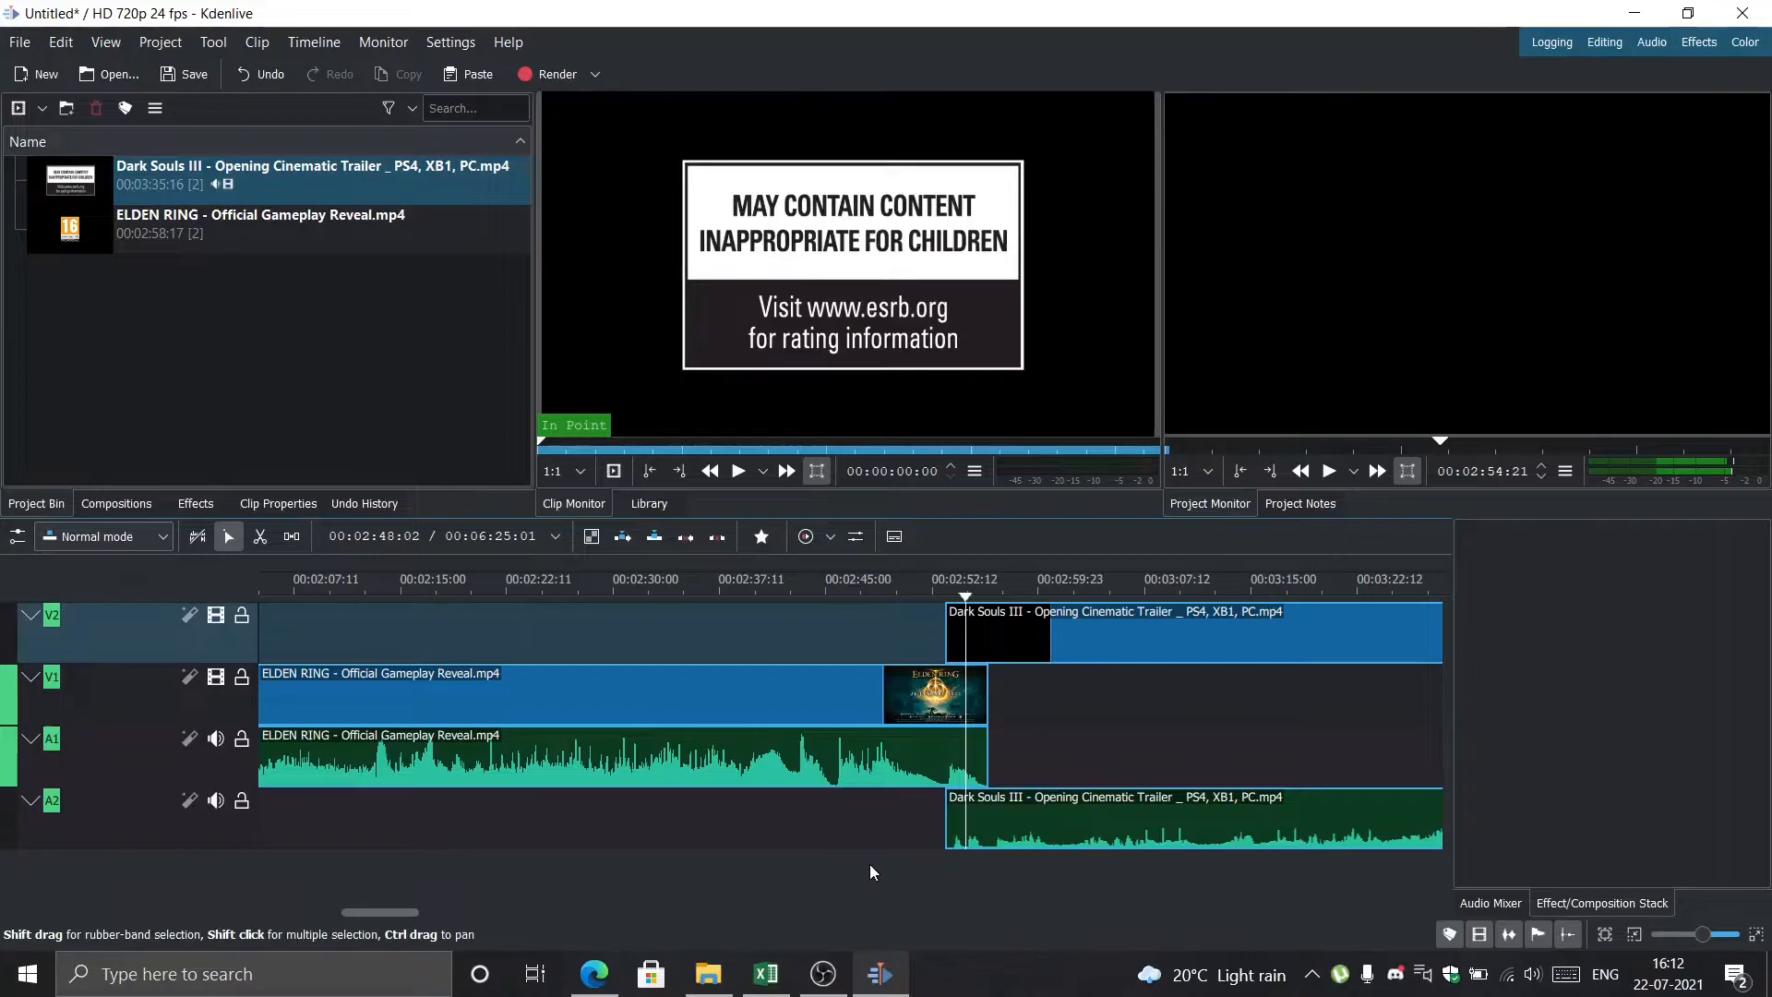
Add a Wipe composition at the start of the Dark Souls III clip on V2 and extend its duration to 06:23
{"action": "left_click", "coordinate": [181, 509]}
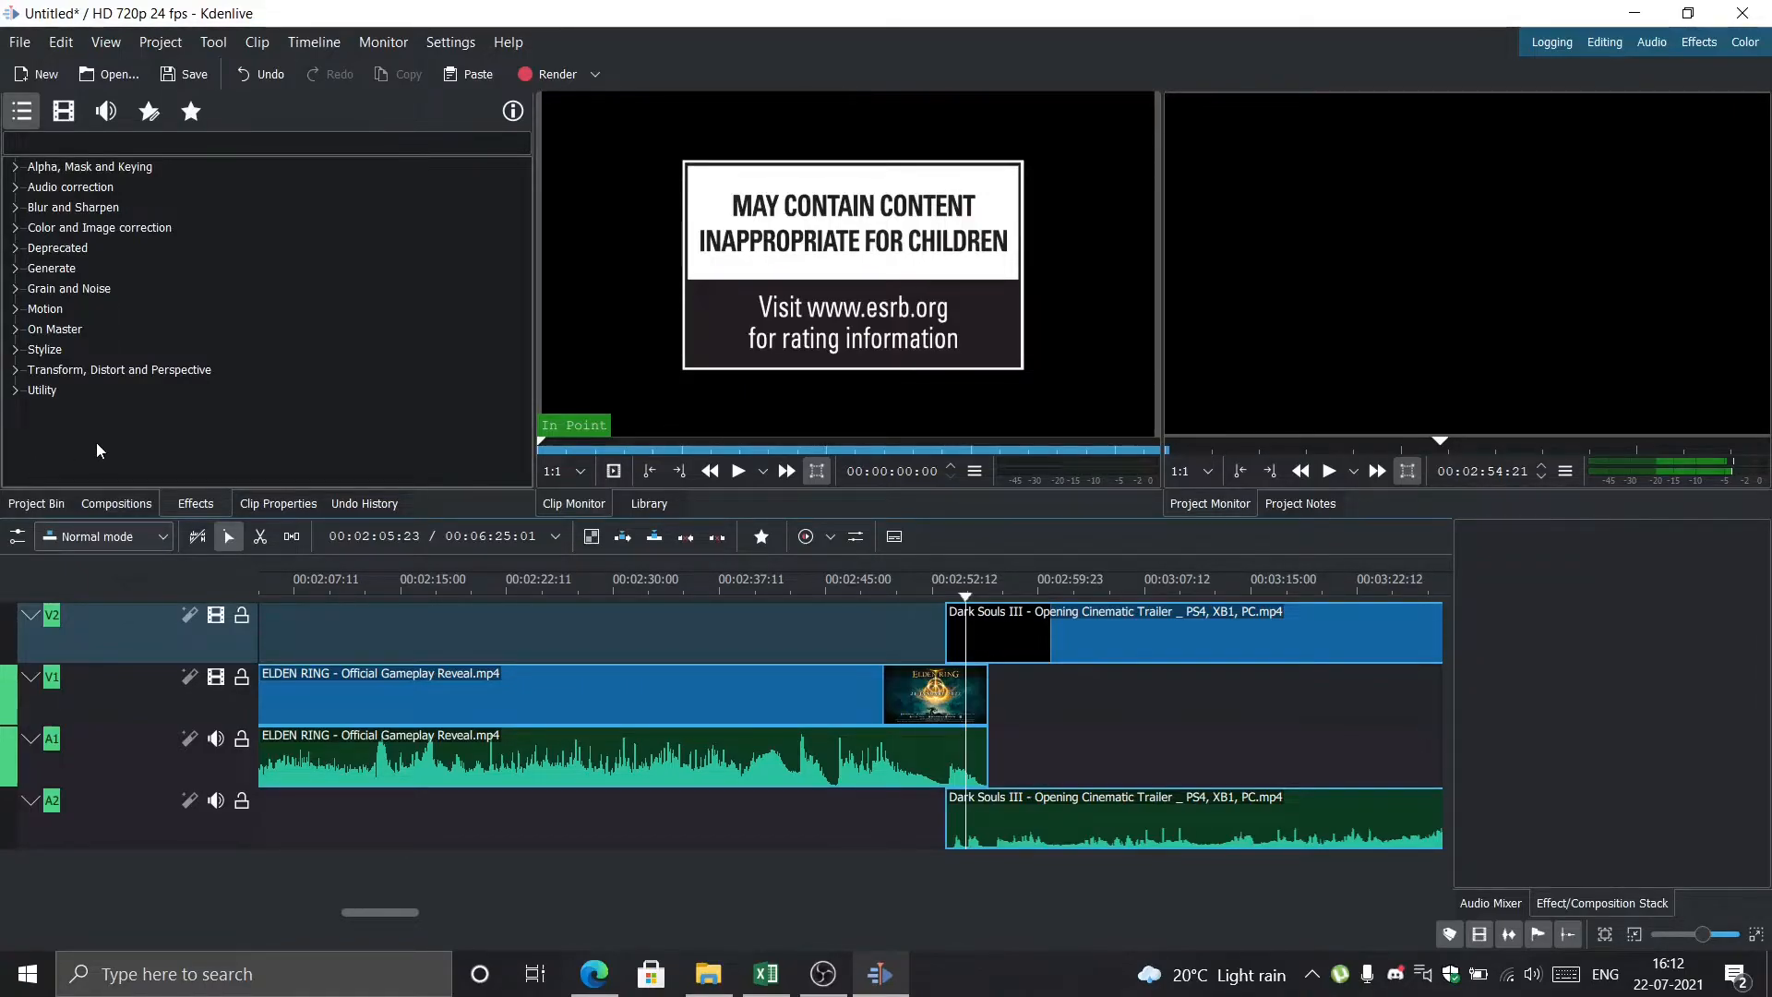
{"action": "left_click", "coordinate": [953, 661]}
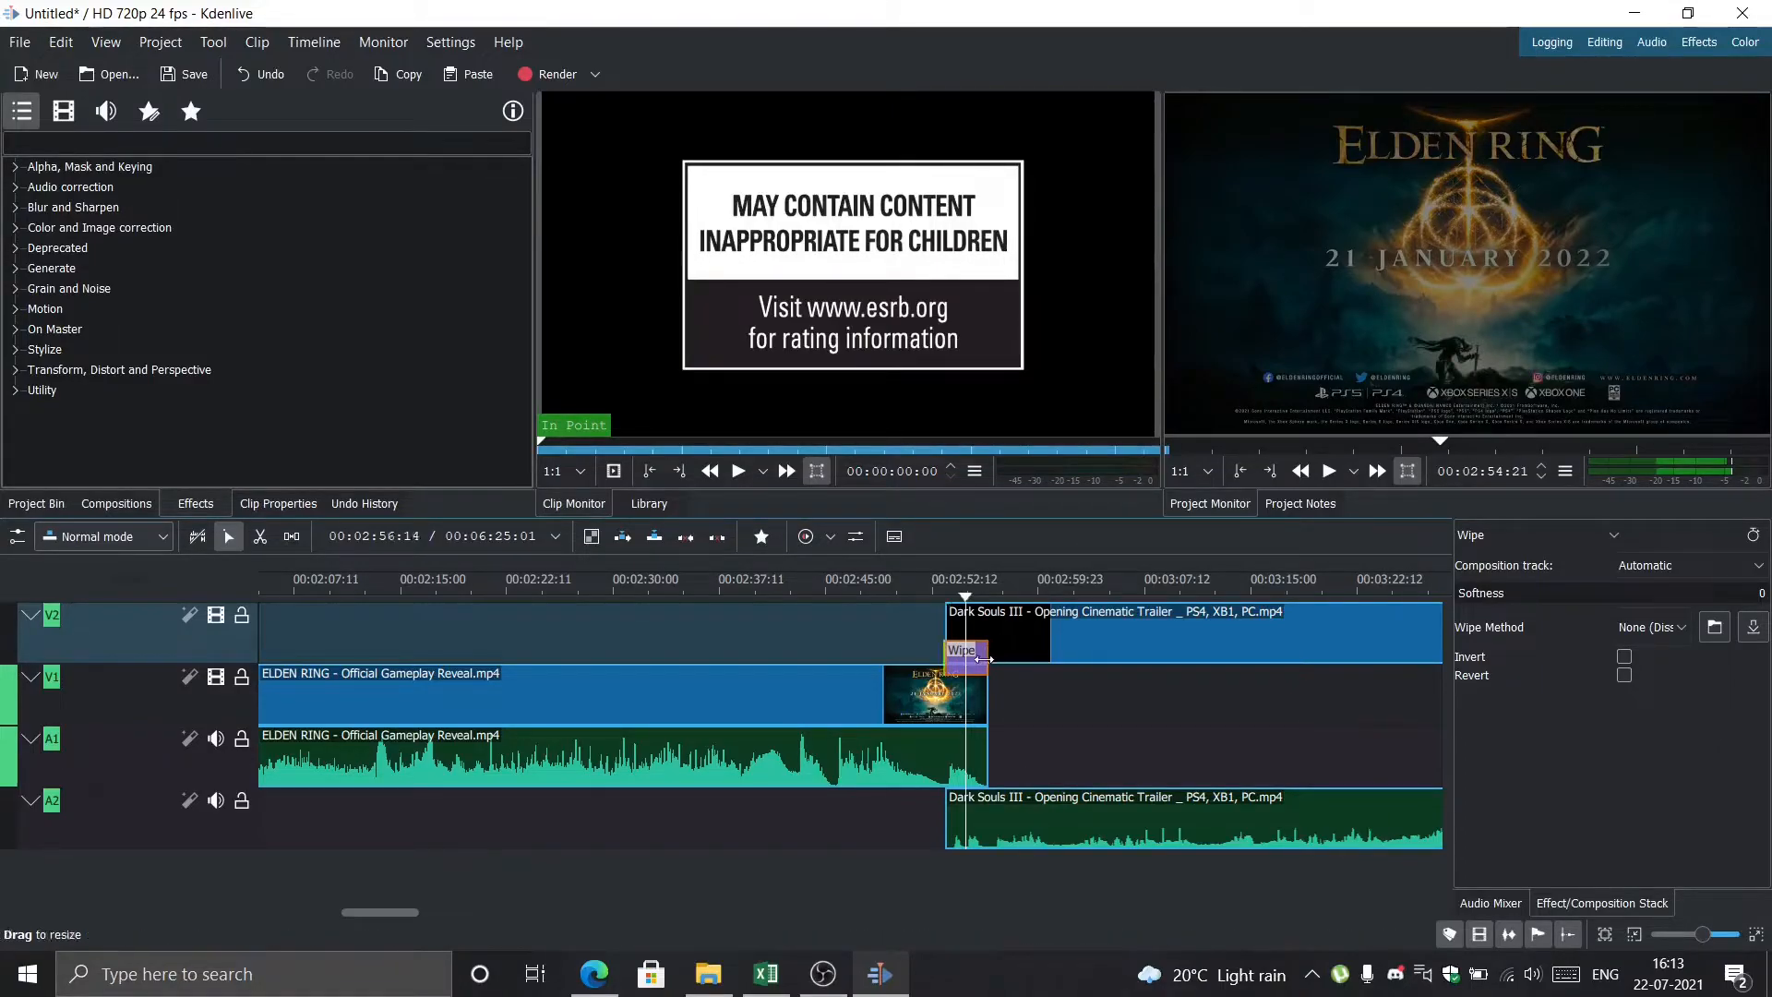
{"action": "left_click_drag", "start_coordinate": [983, 658], "coordinate": [1040, 656]}
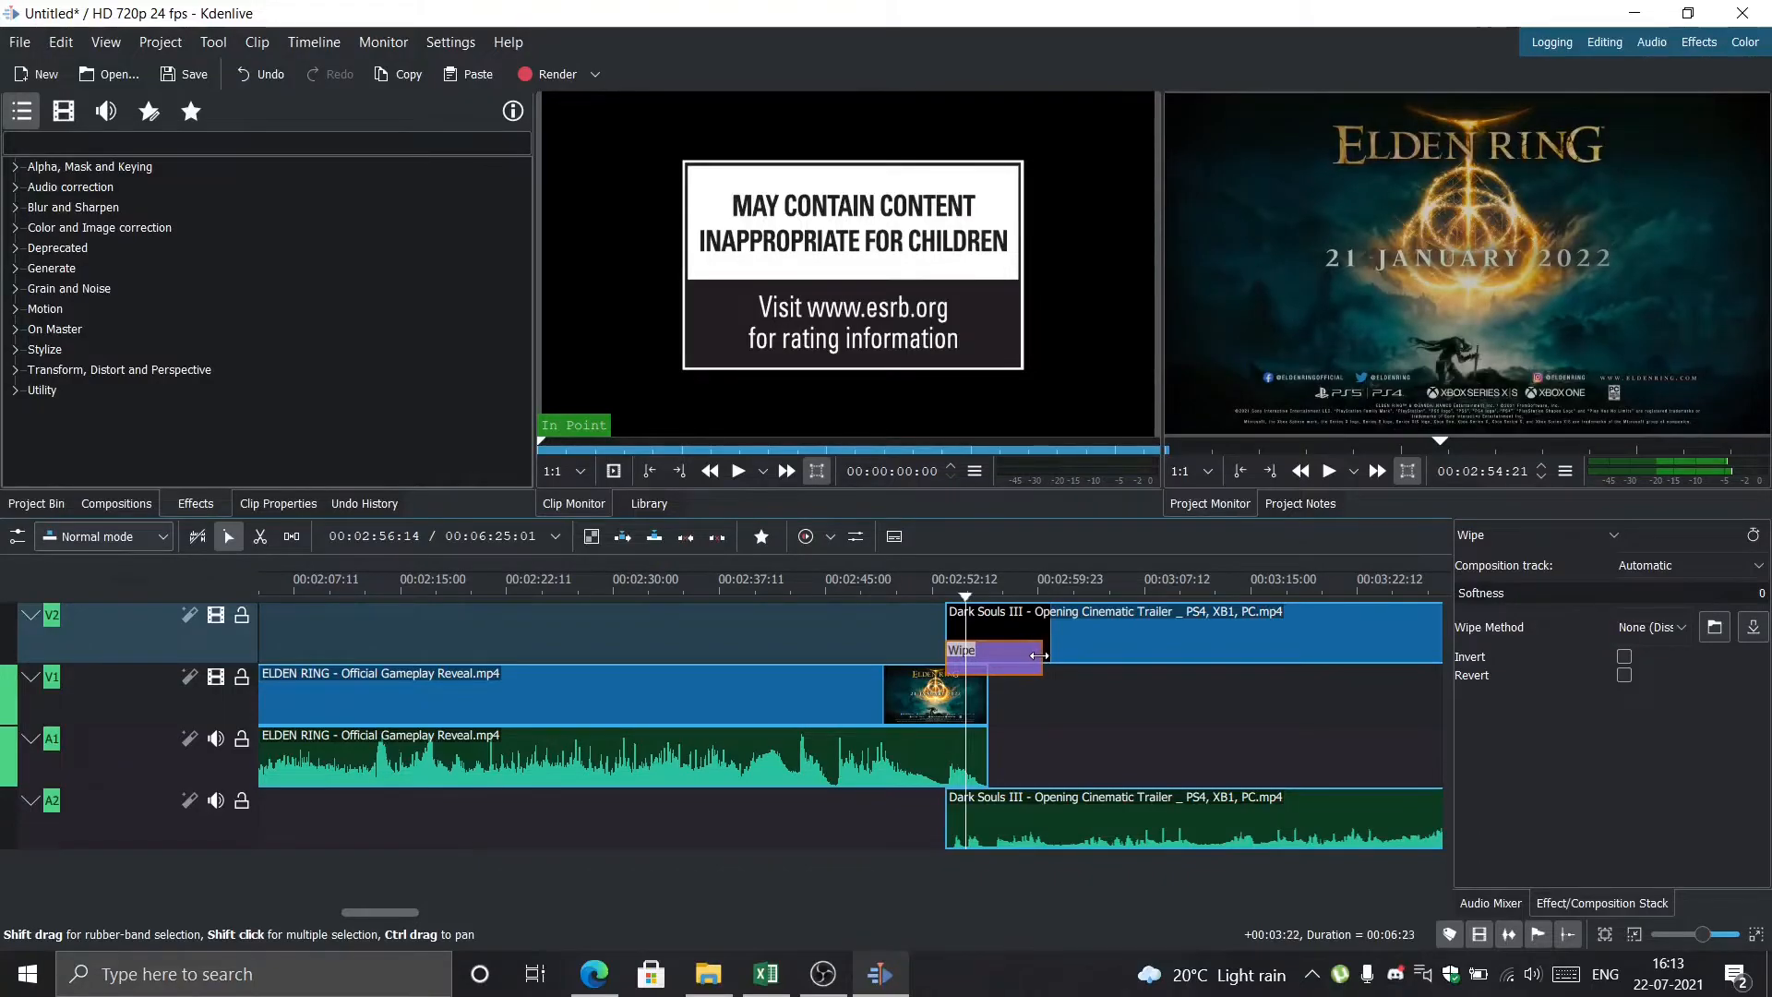
Play the timeline from about 00:02:49:10 through the Wipe to review the transition between the two trailers
{"action": "left_click", "coordinate": [889, 870]}
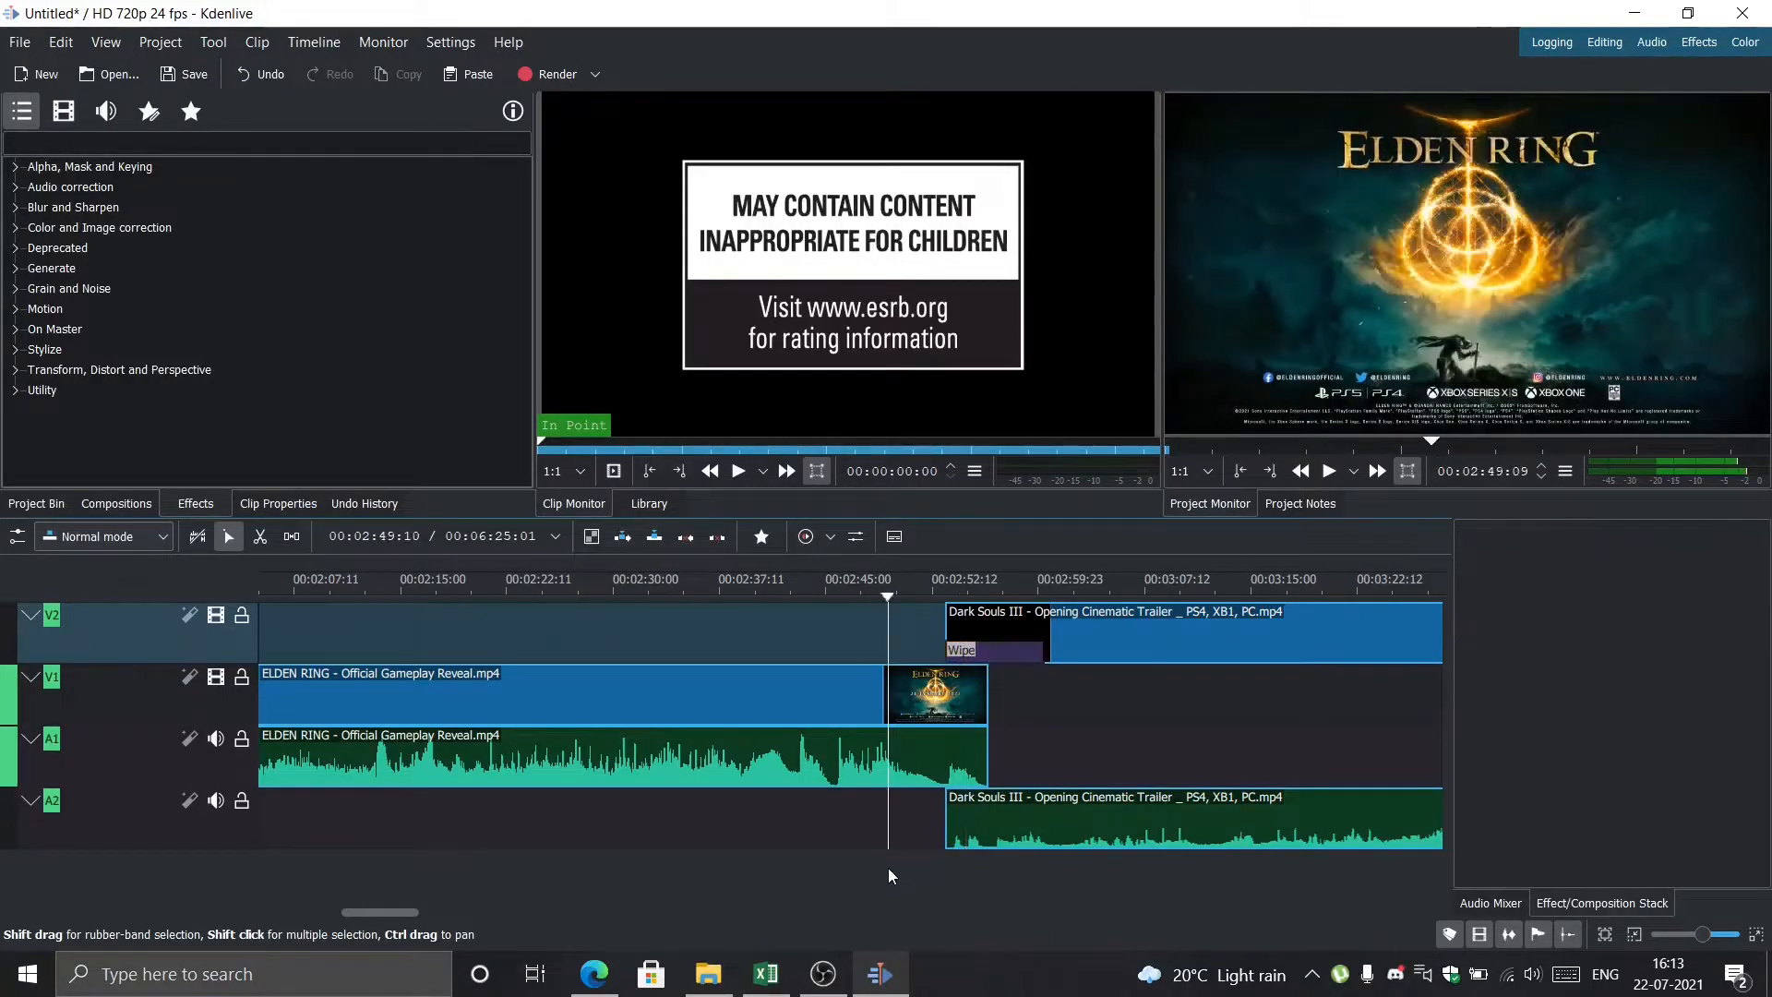
{"action": "key", "text": "space"}
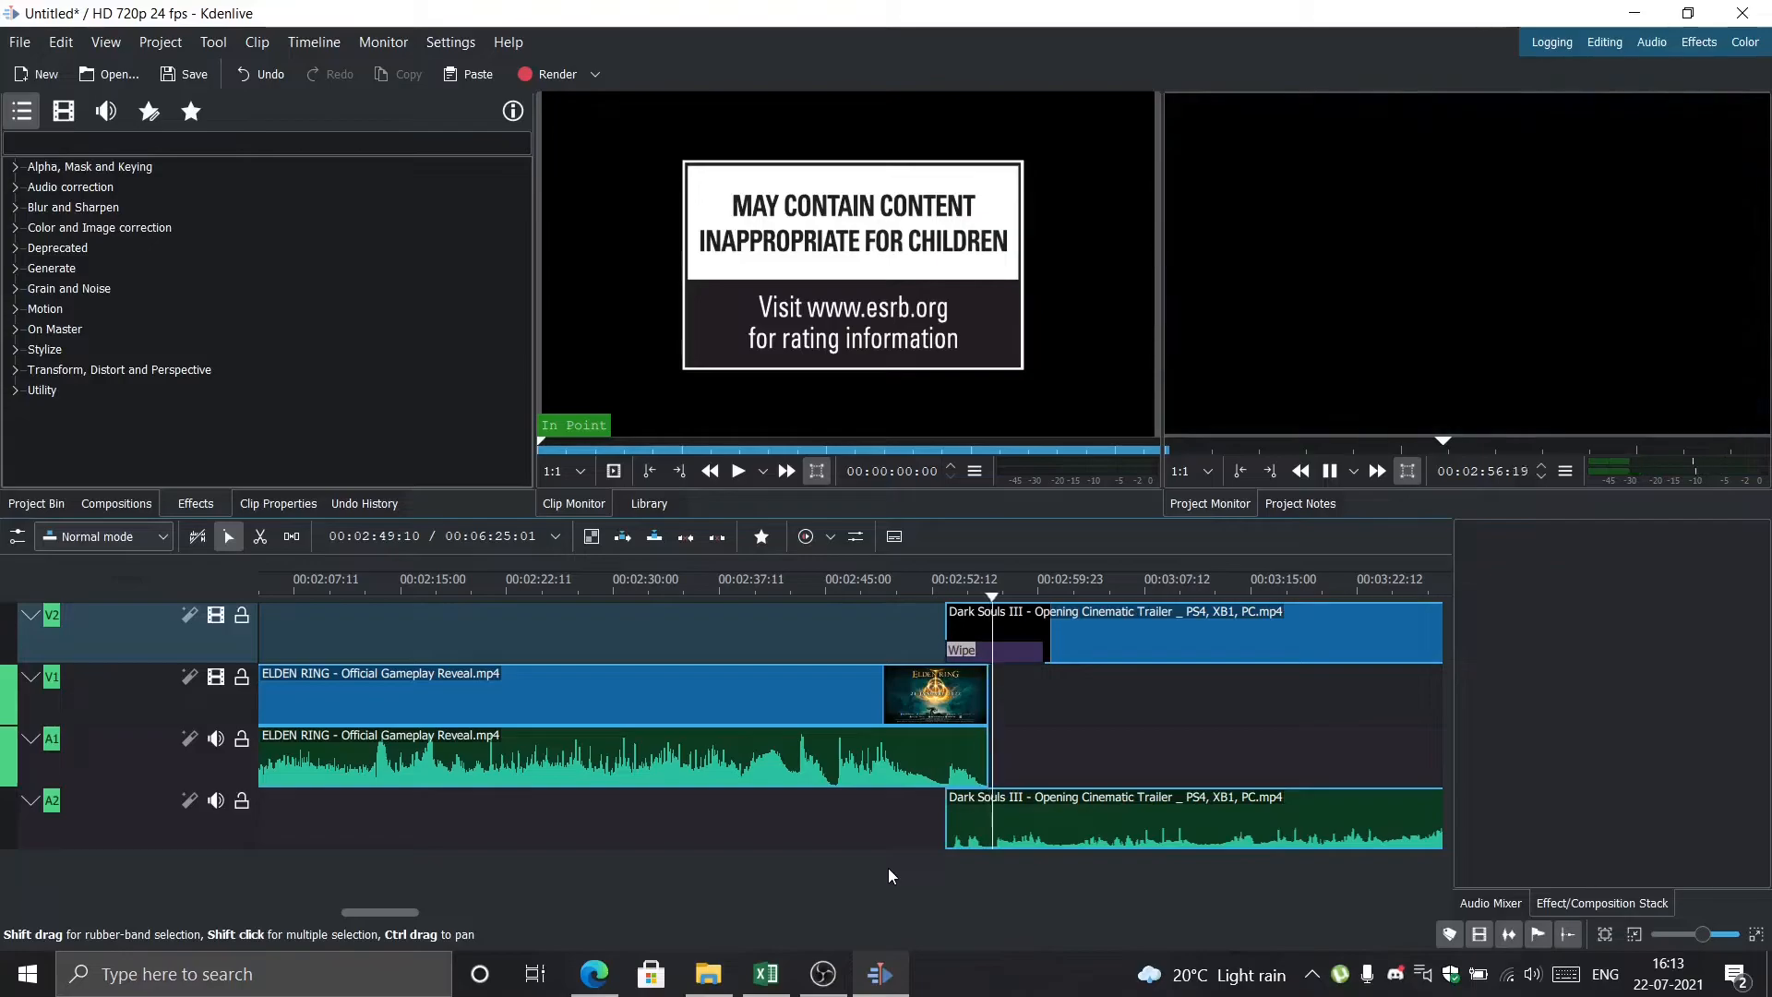
{"action": "key", "text": "space"}
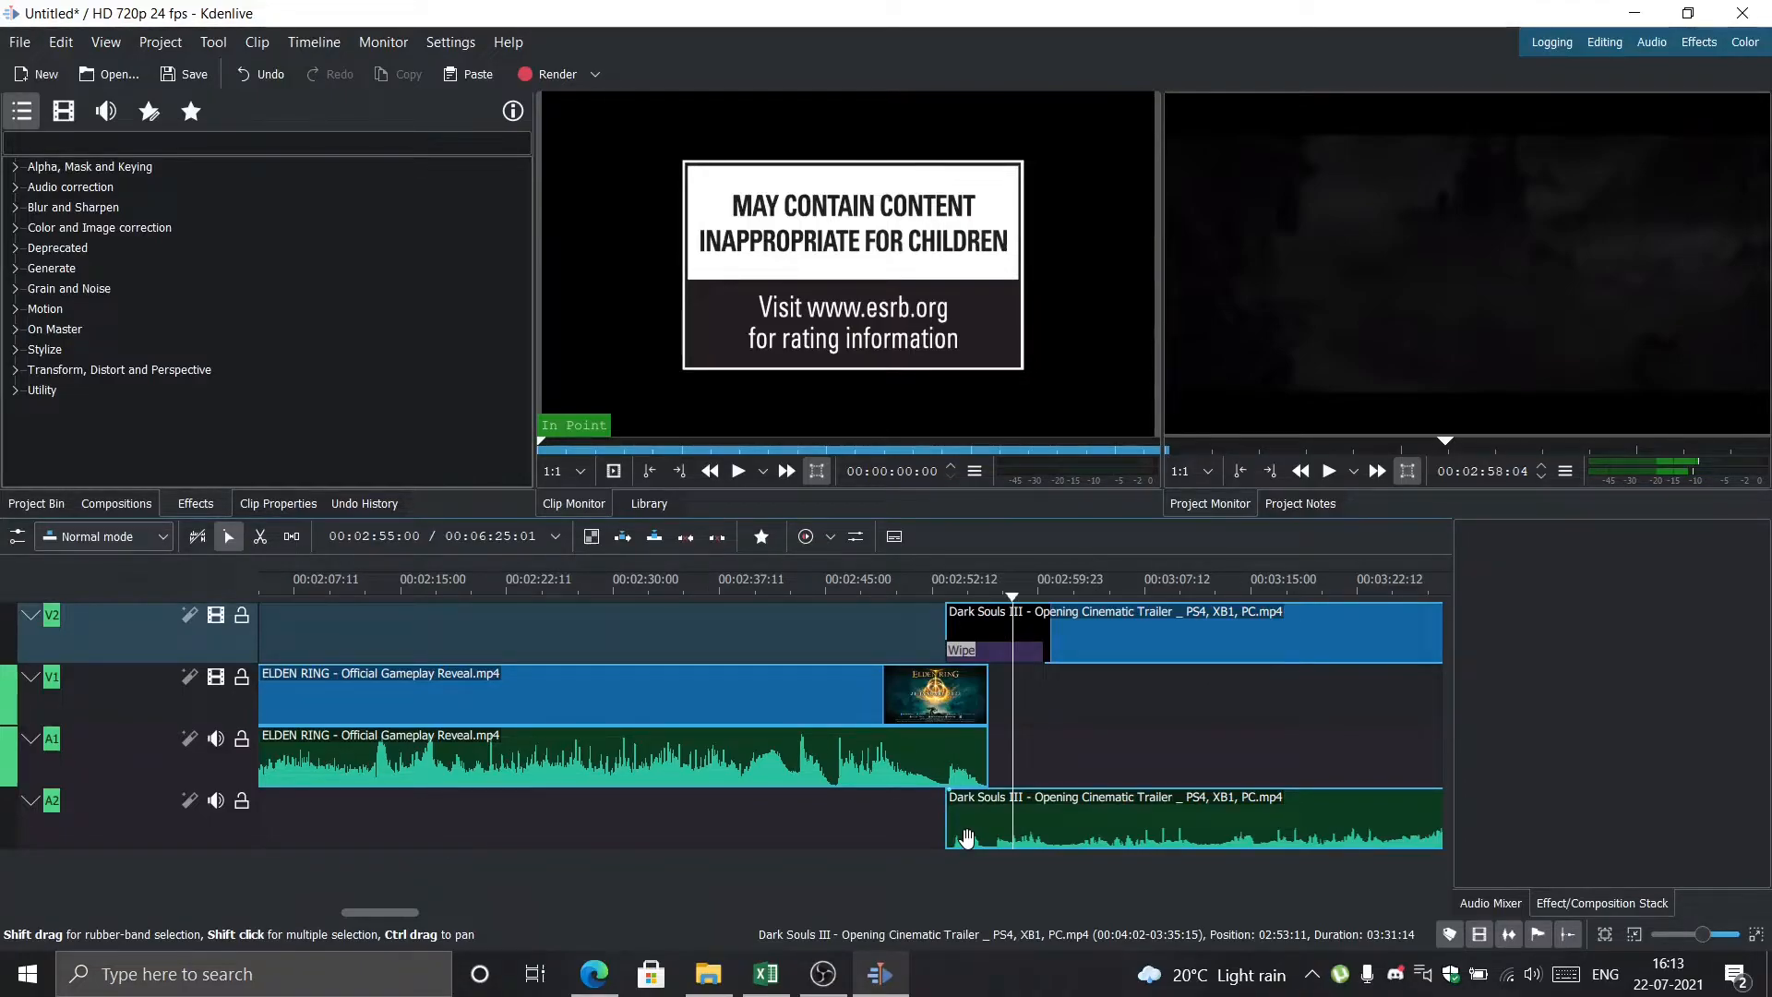
Move the Dark Souls III clip with its Wipe earlier on V2 to start at 02:51:20, increasing its overlap with the ELDEN RING clip
{"action": "double_click", "coordinate": [1089, 643]}
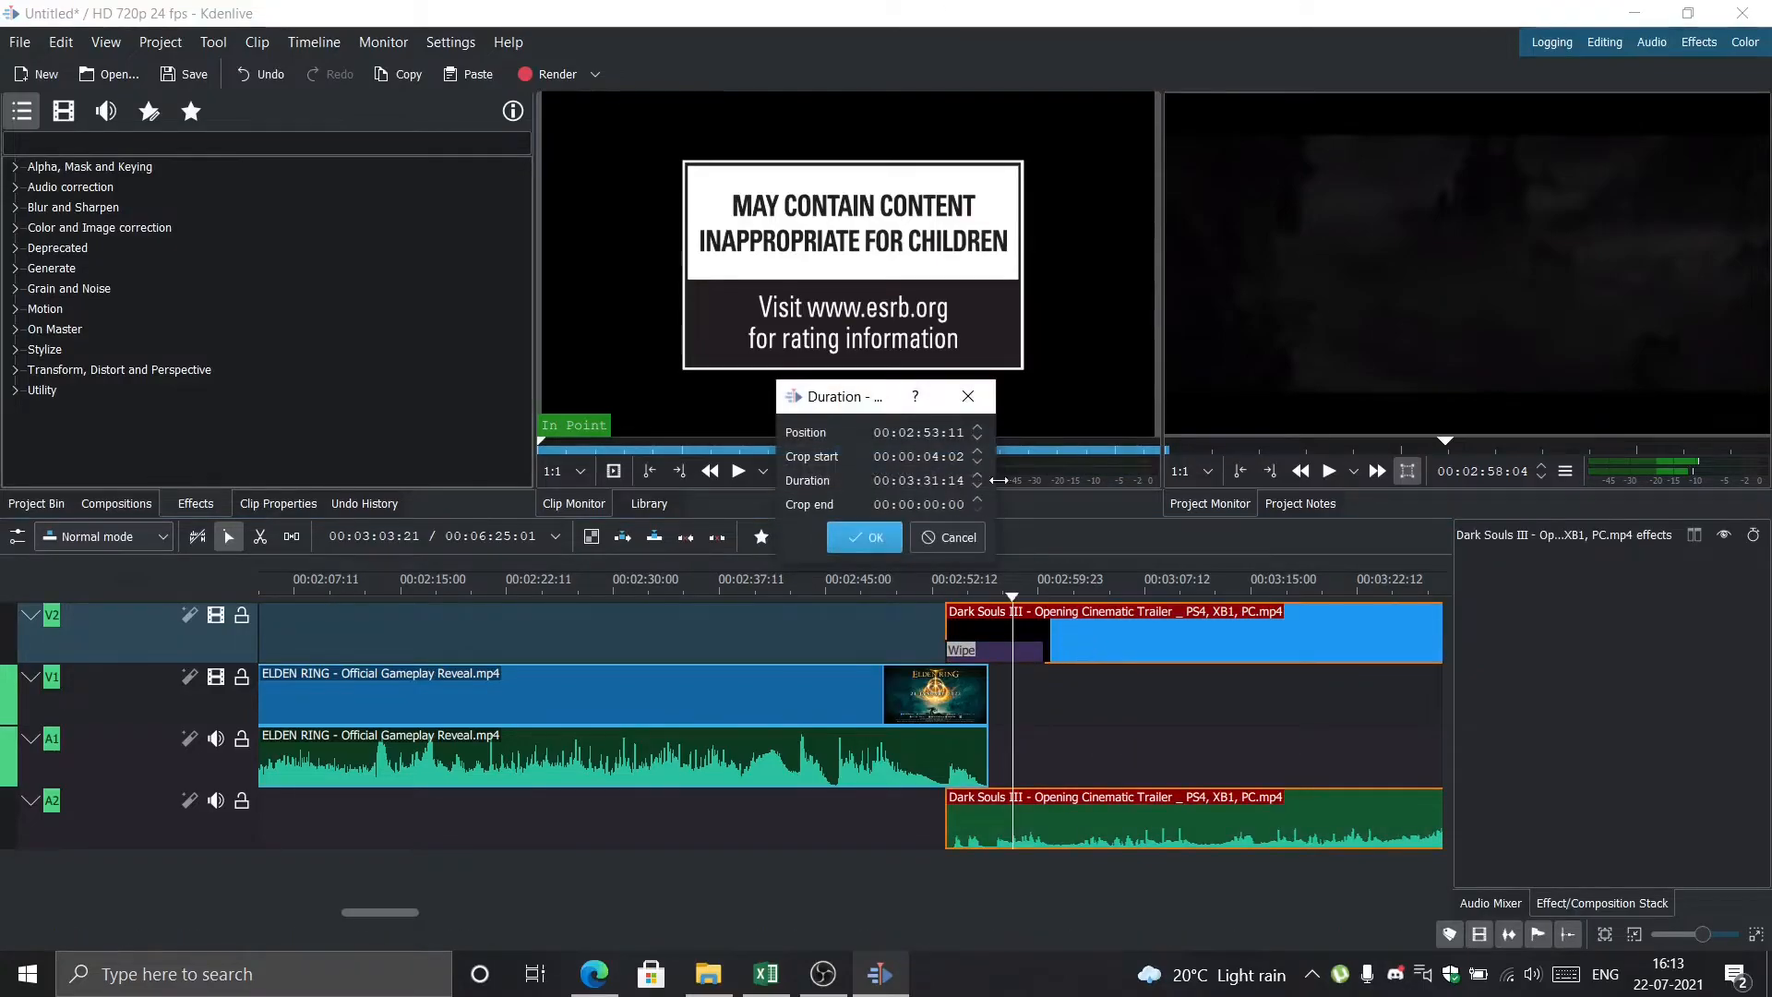
{"action": "left_click", "coordinate": [968, 409]}
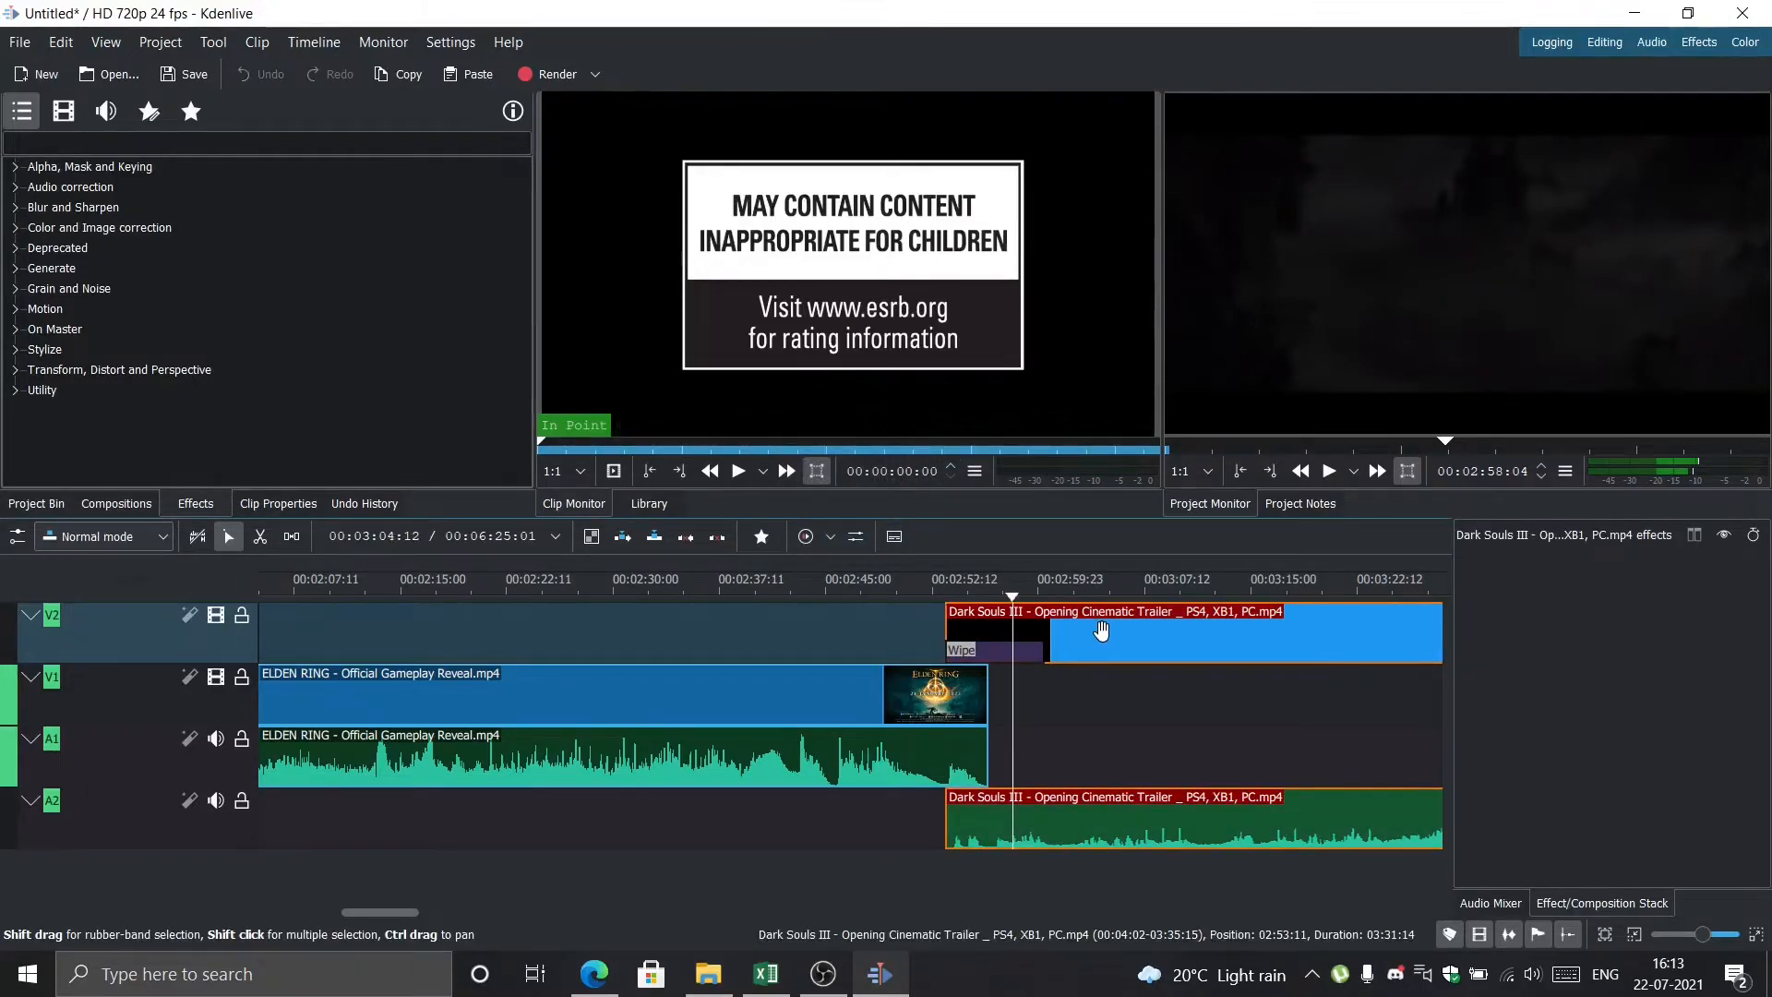
{"action": "left_click_drag", "start_coordinate": [1091, 635], "coordinate": [1012, 741]}
Apply the Fade in audio effect to the Dark Souls III audio on A2 and extend its duration to 00:00:06:13
{"action": "left_click", "coordinate": [1050, 822]}
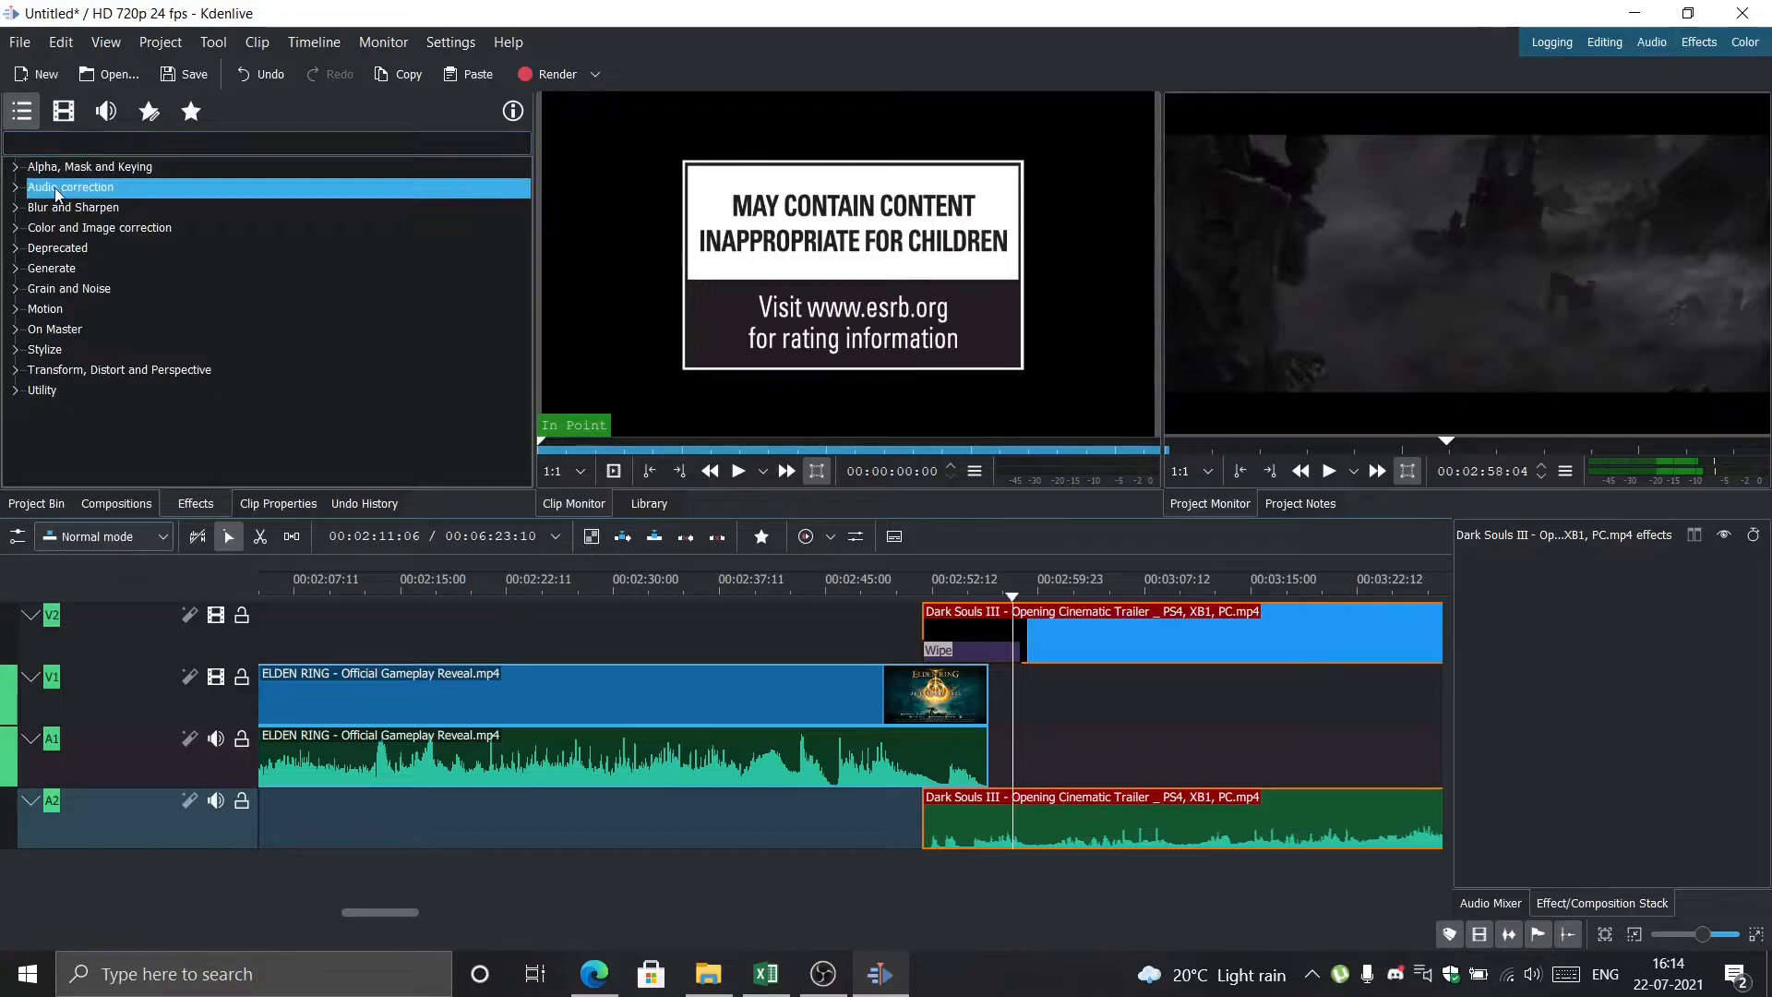
{"action": "left_click", "coordinate": [16, 187]}
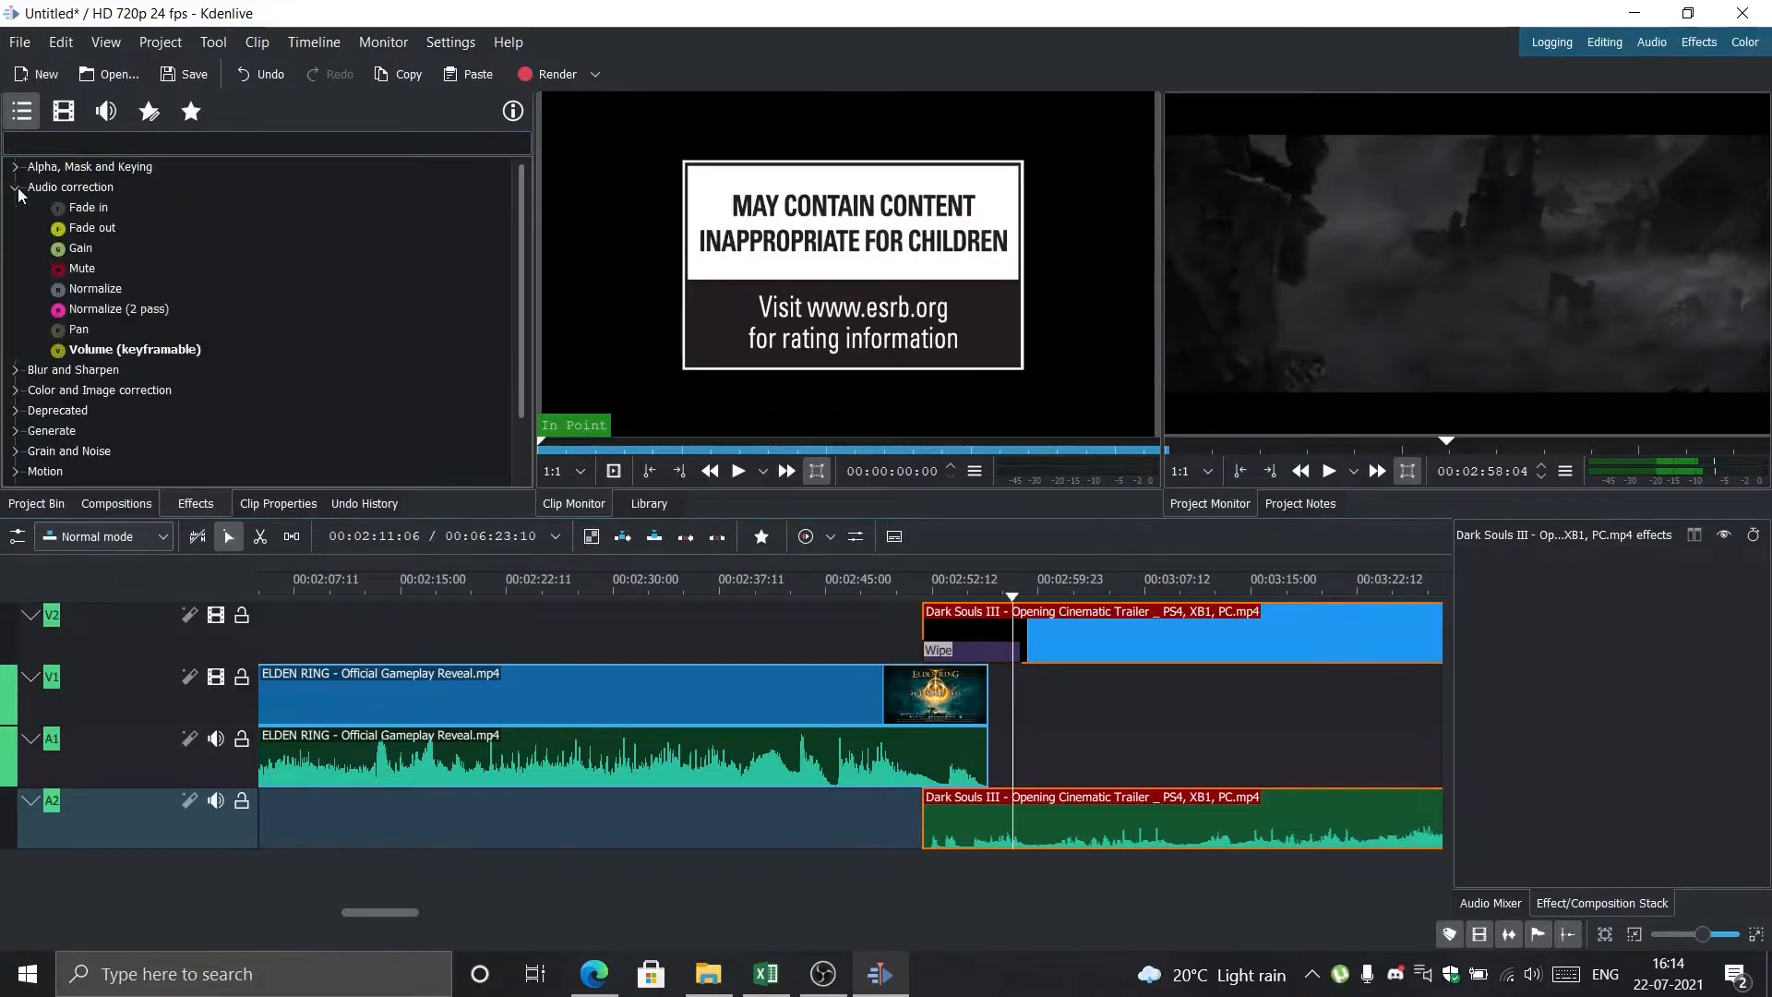
{"action": "left_click", "coordinate": [92, 207]}
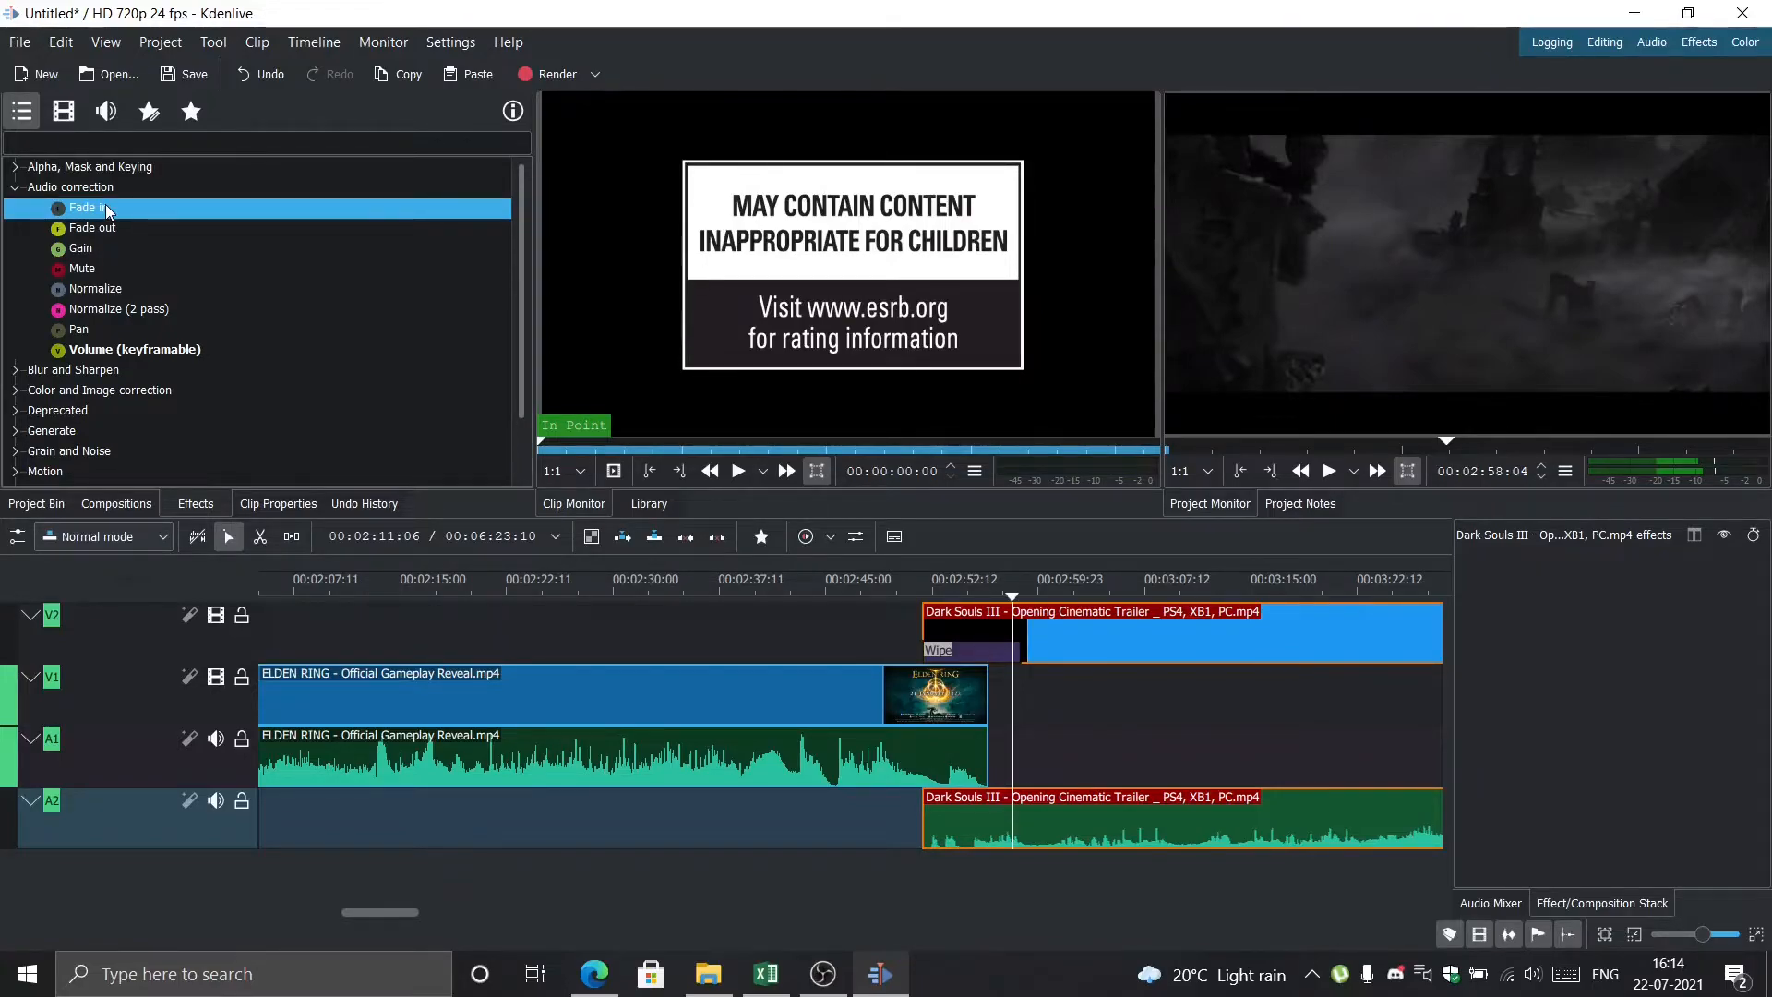
{"action": "double_click", "coordinate": [106, 205]}
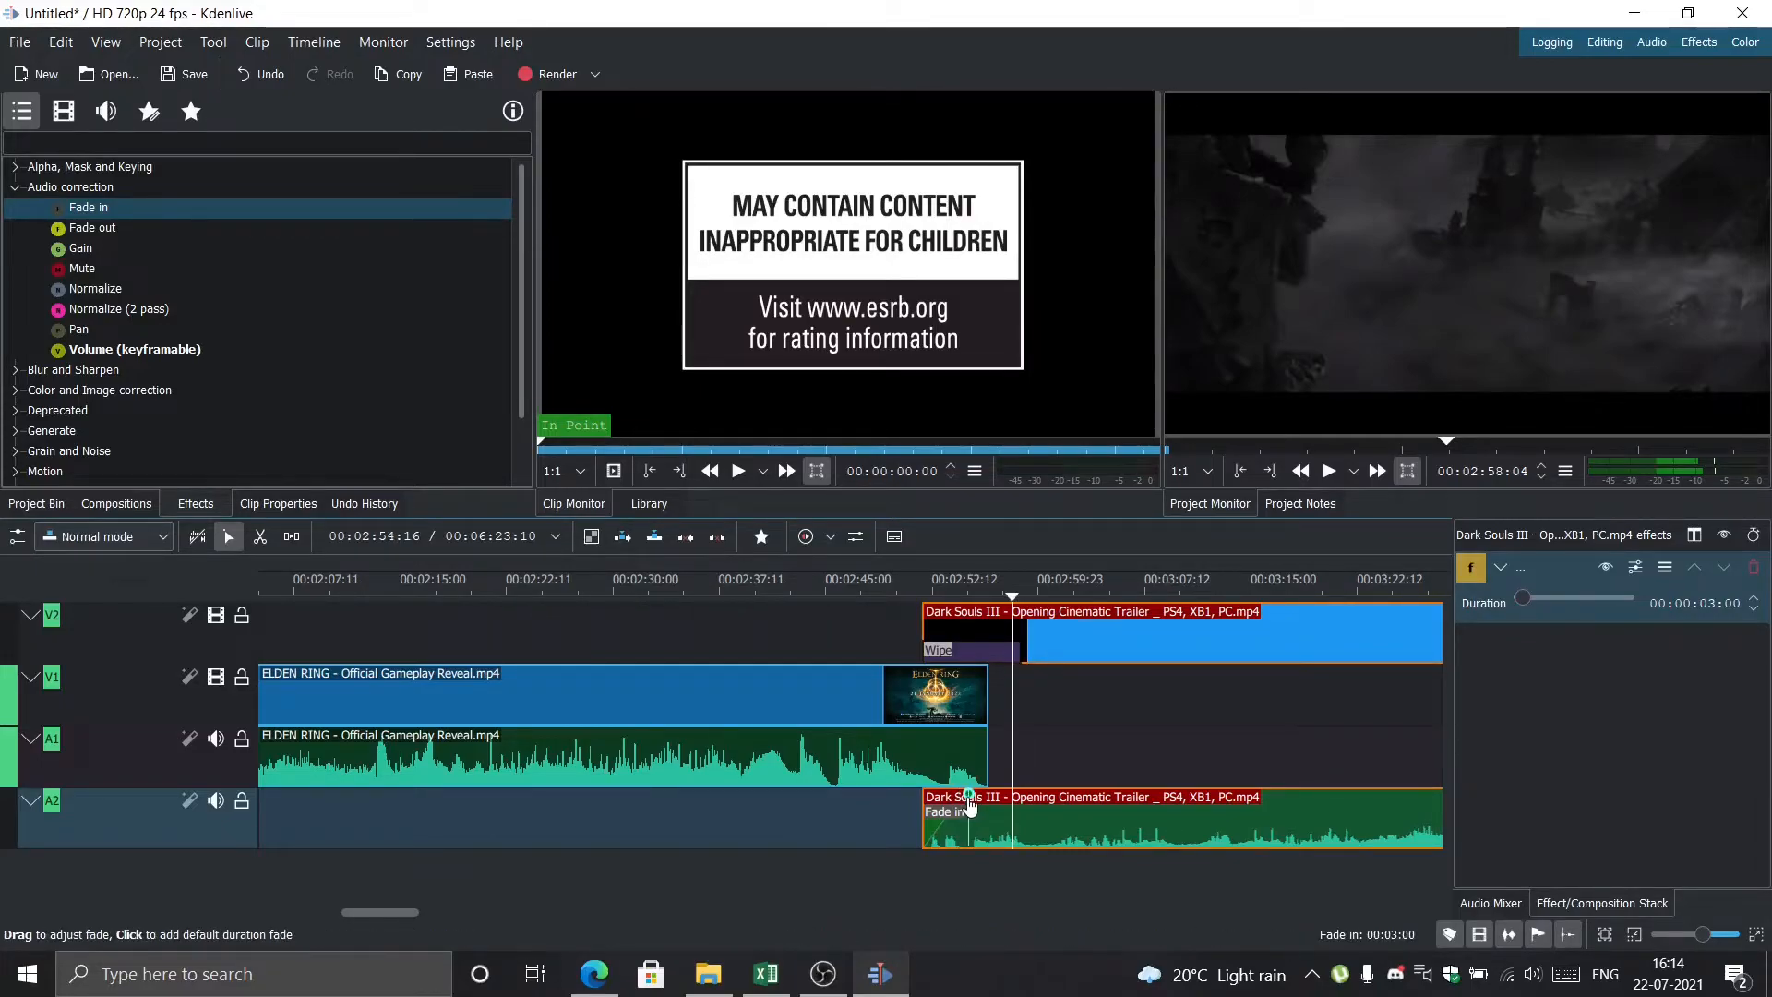
{"action": "left_click_drag", "start_coordinate": [969, 801], "coordinate": [1011, 842]}
{"action": "left_click_drag", "start_coordinate": [1011, 842], "coordinate": [1014, 842]}
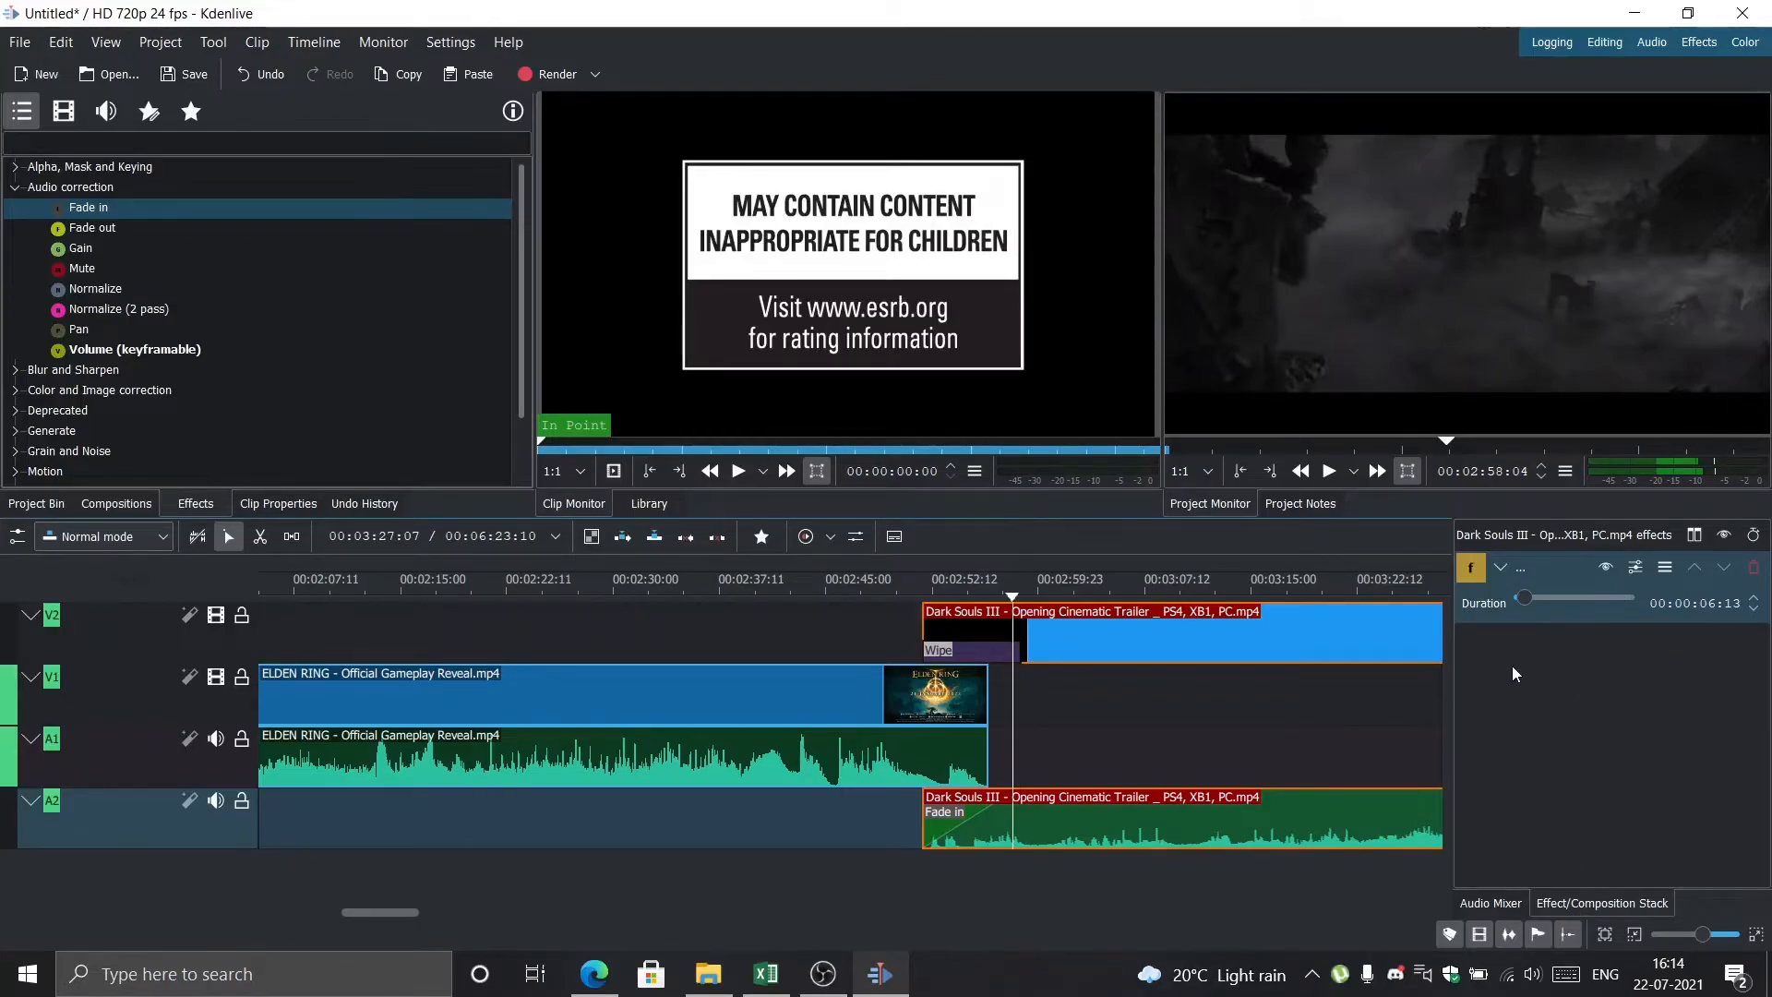
Play the timeline from about 00:02:47:06 across the overlap to check the audio fade-in with the wipe
{"action": "left_click", "coordinate": [857, 861]}
{"action": "key", "text": "space"}
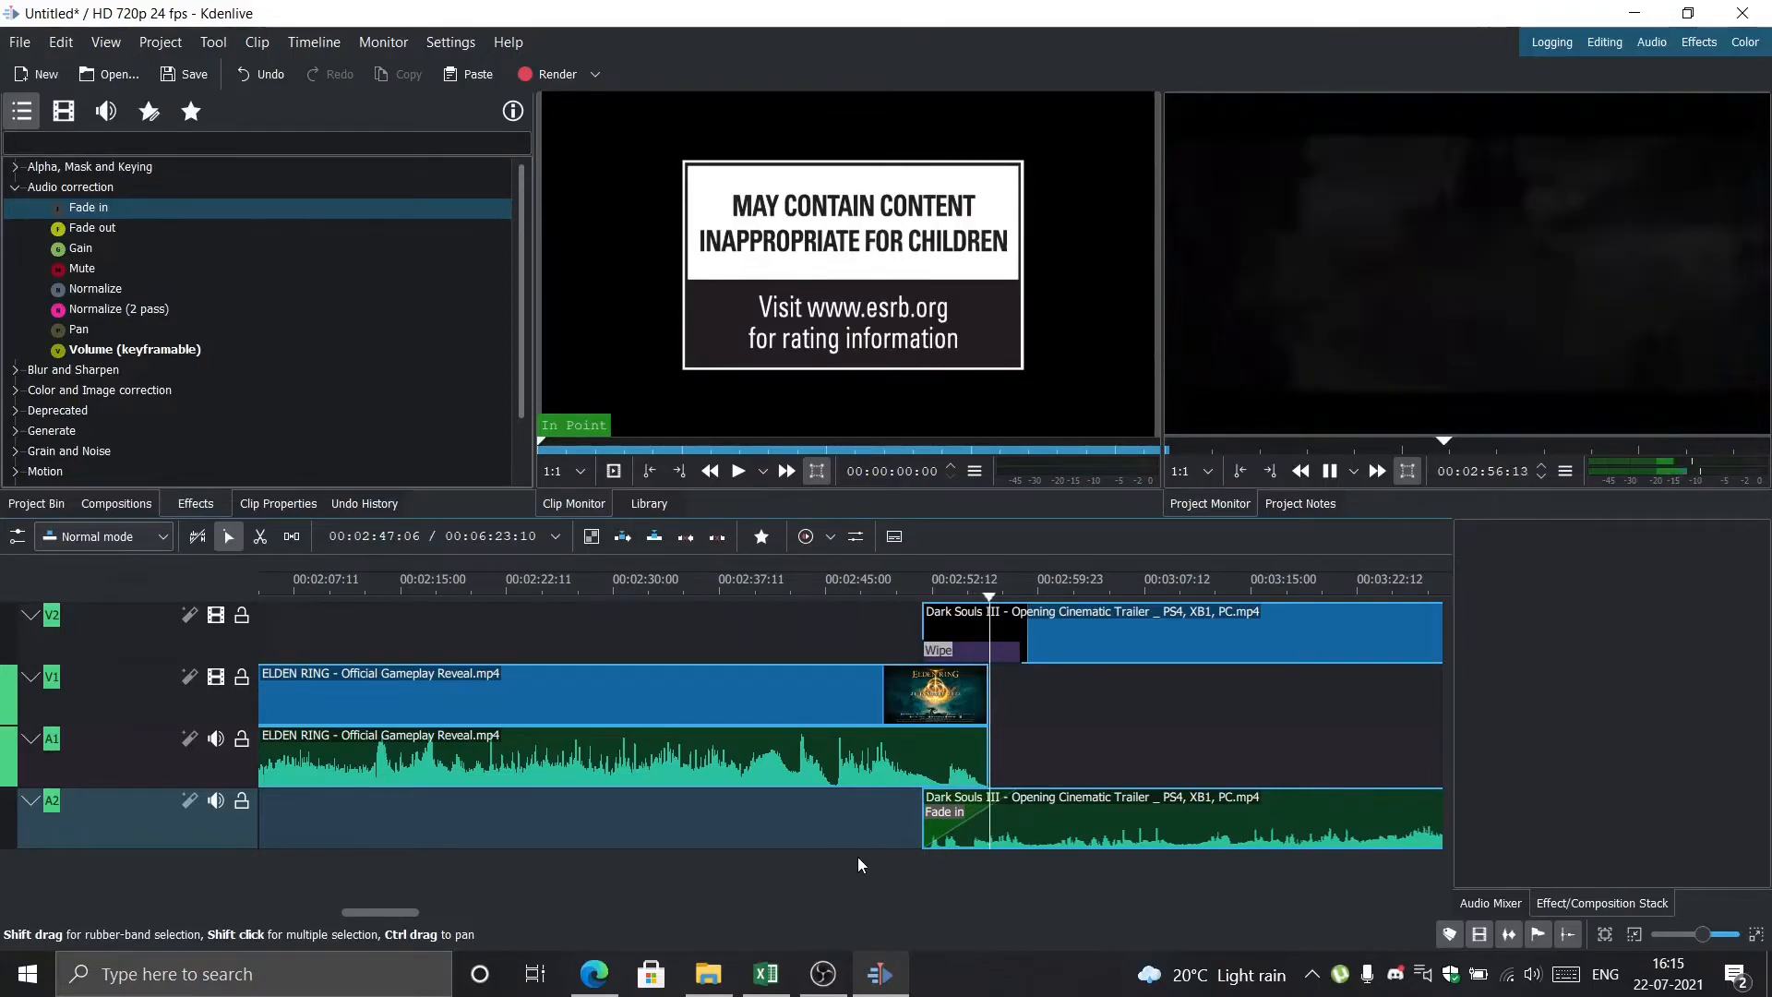
{"action": "key", "text": "space"}
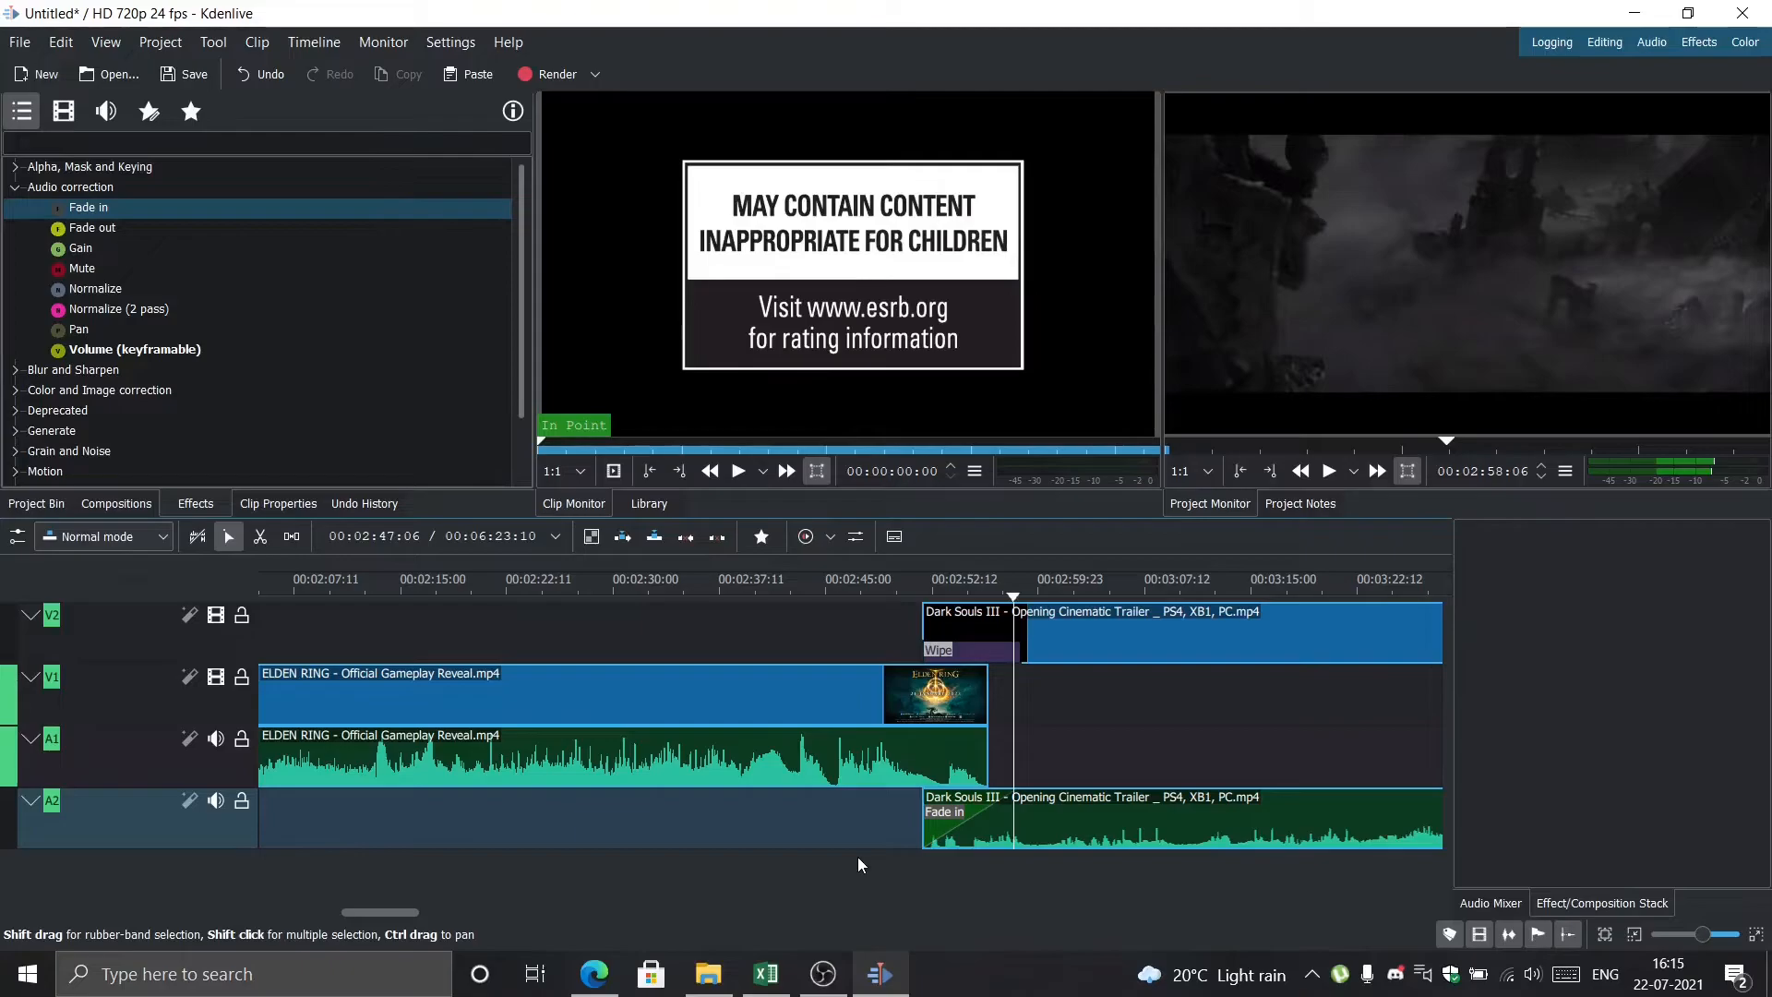
Lengthen the Dark Souls III audio fade-in to 00:00:09:21 and extend the Wipe composition on V2 to 08:06
{"action": "left_click", "coordinate": [996, 832]}
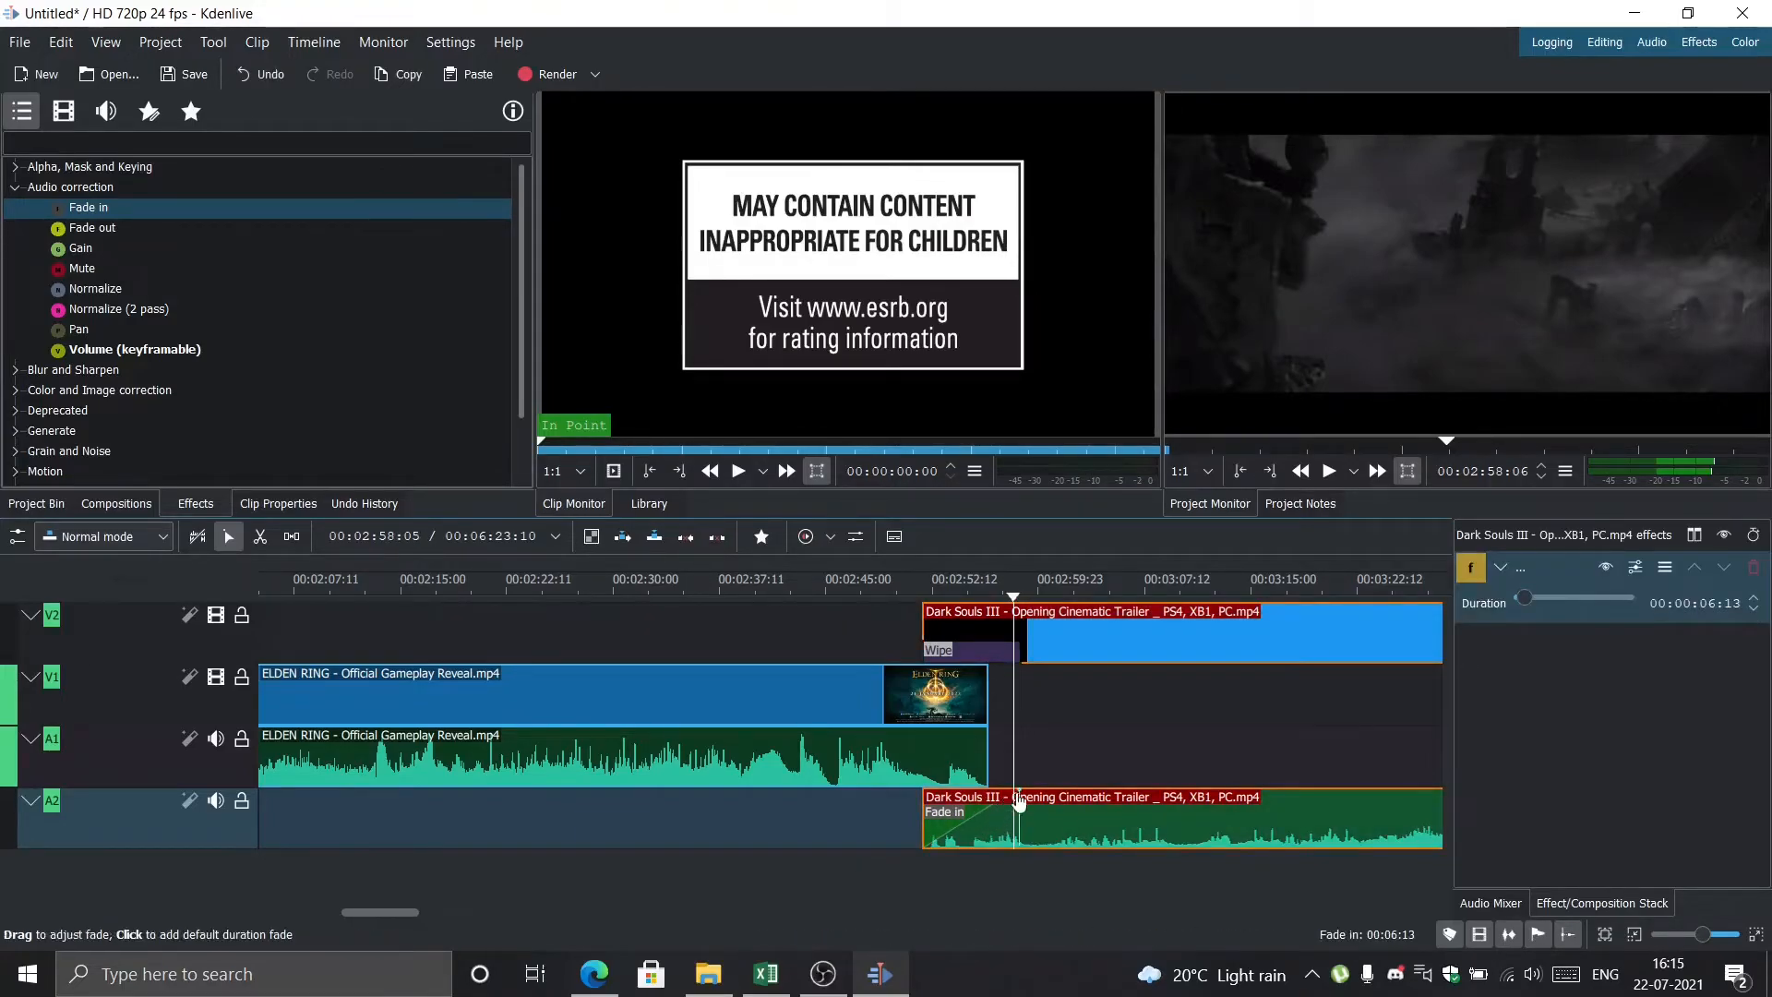
{"action": "left_click_drag", "start_coordinate": [1021, 799], "coordinate": [1064, 809]}
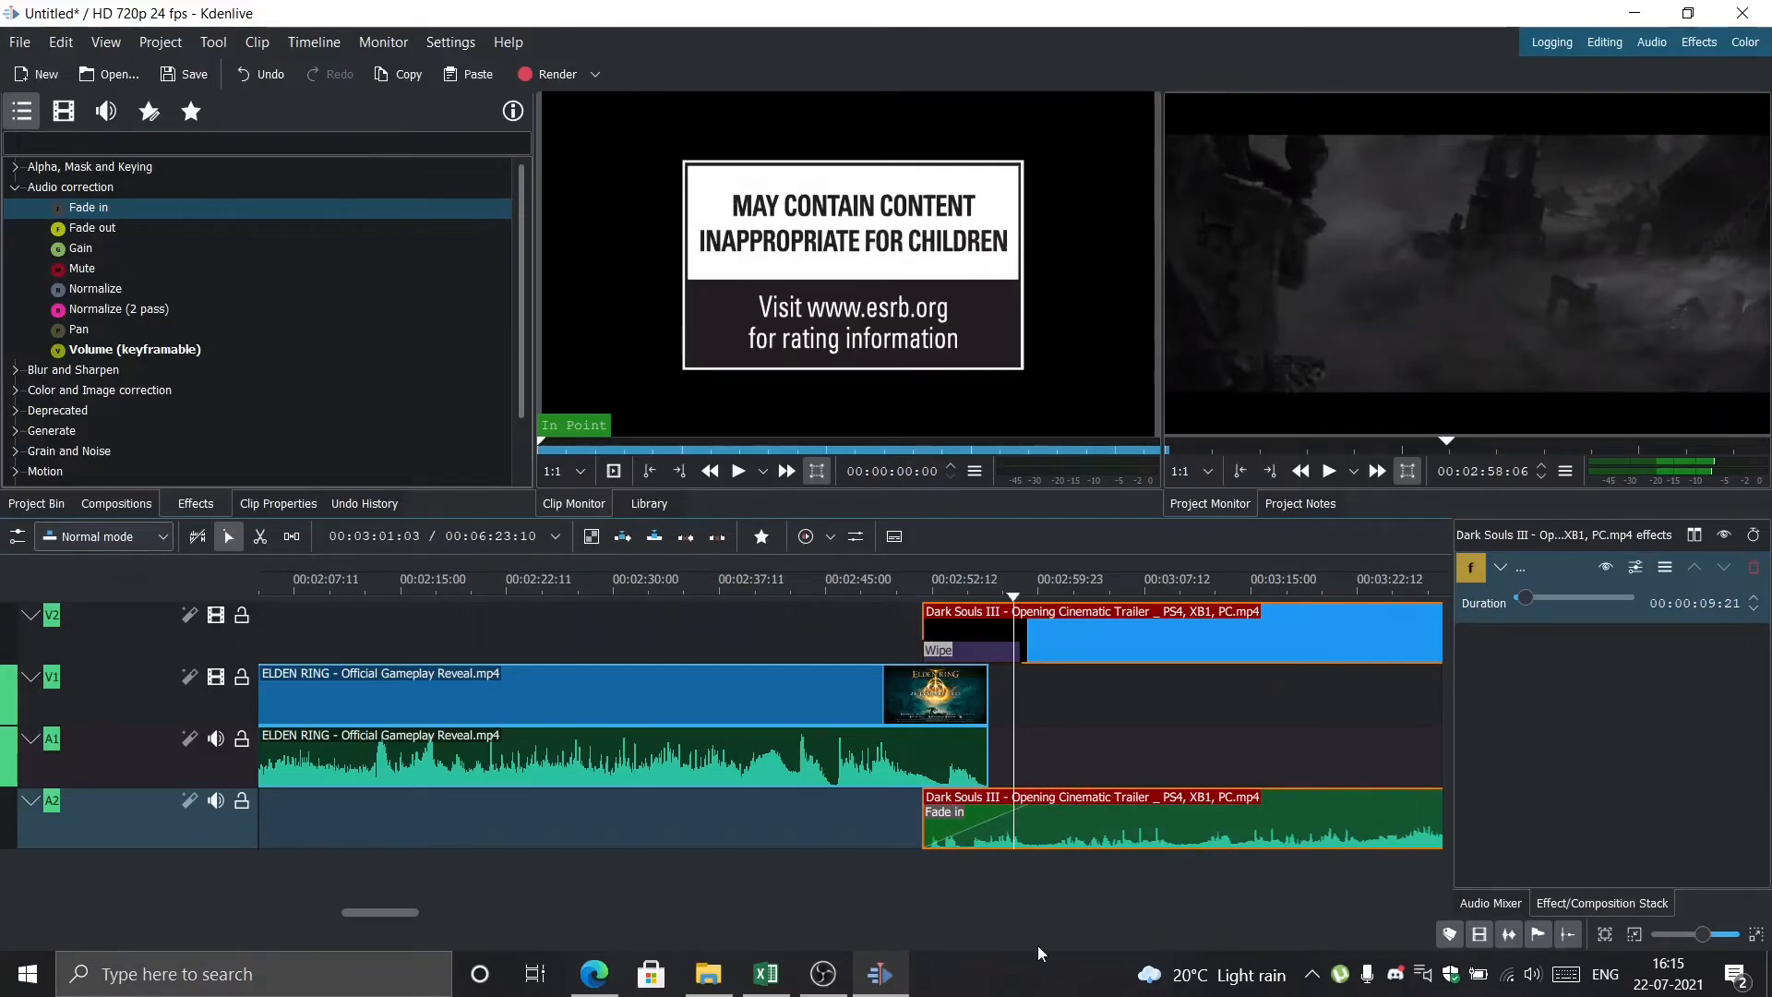
{"action": "left_click", "coordinate": [967, 650]}
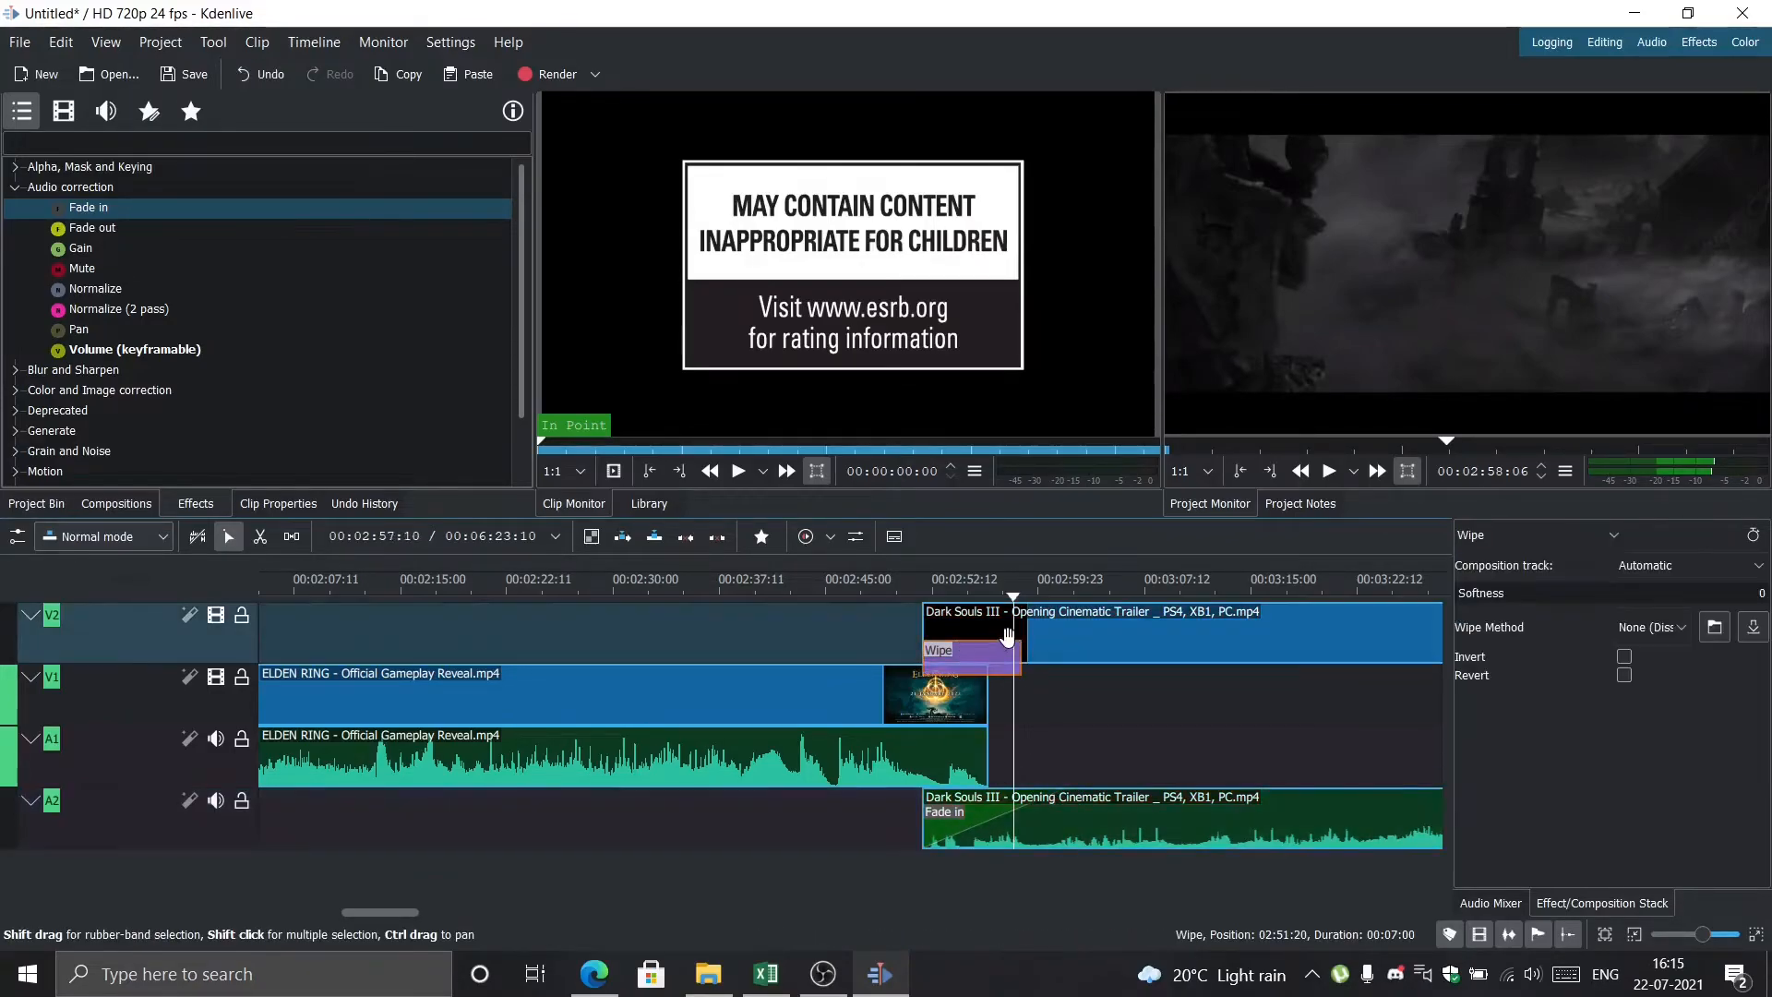
{"action": "left_click_drag", "start_coordinate": [1016, 650], "coordinate": [1037, 650]}
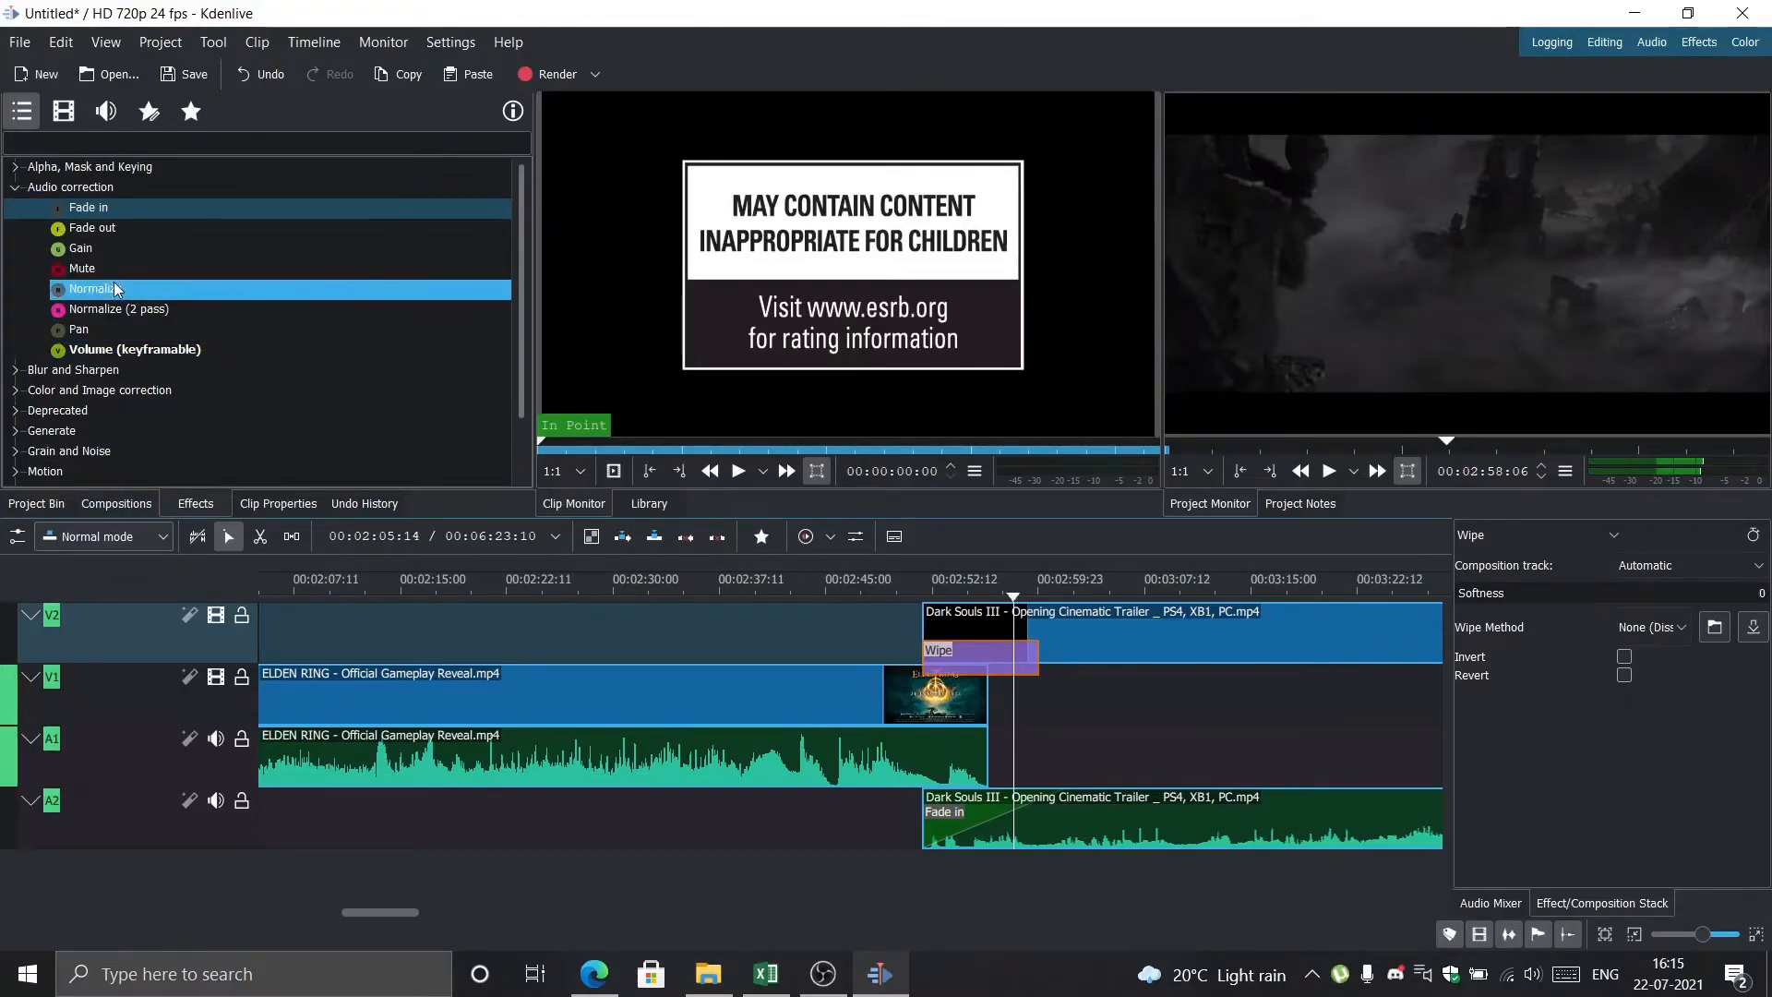
{"action": "left_click", "coordinate": [25, 190]}
{"action": "left_click", "coordinate": [146, 248]}
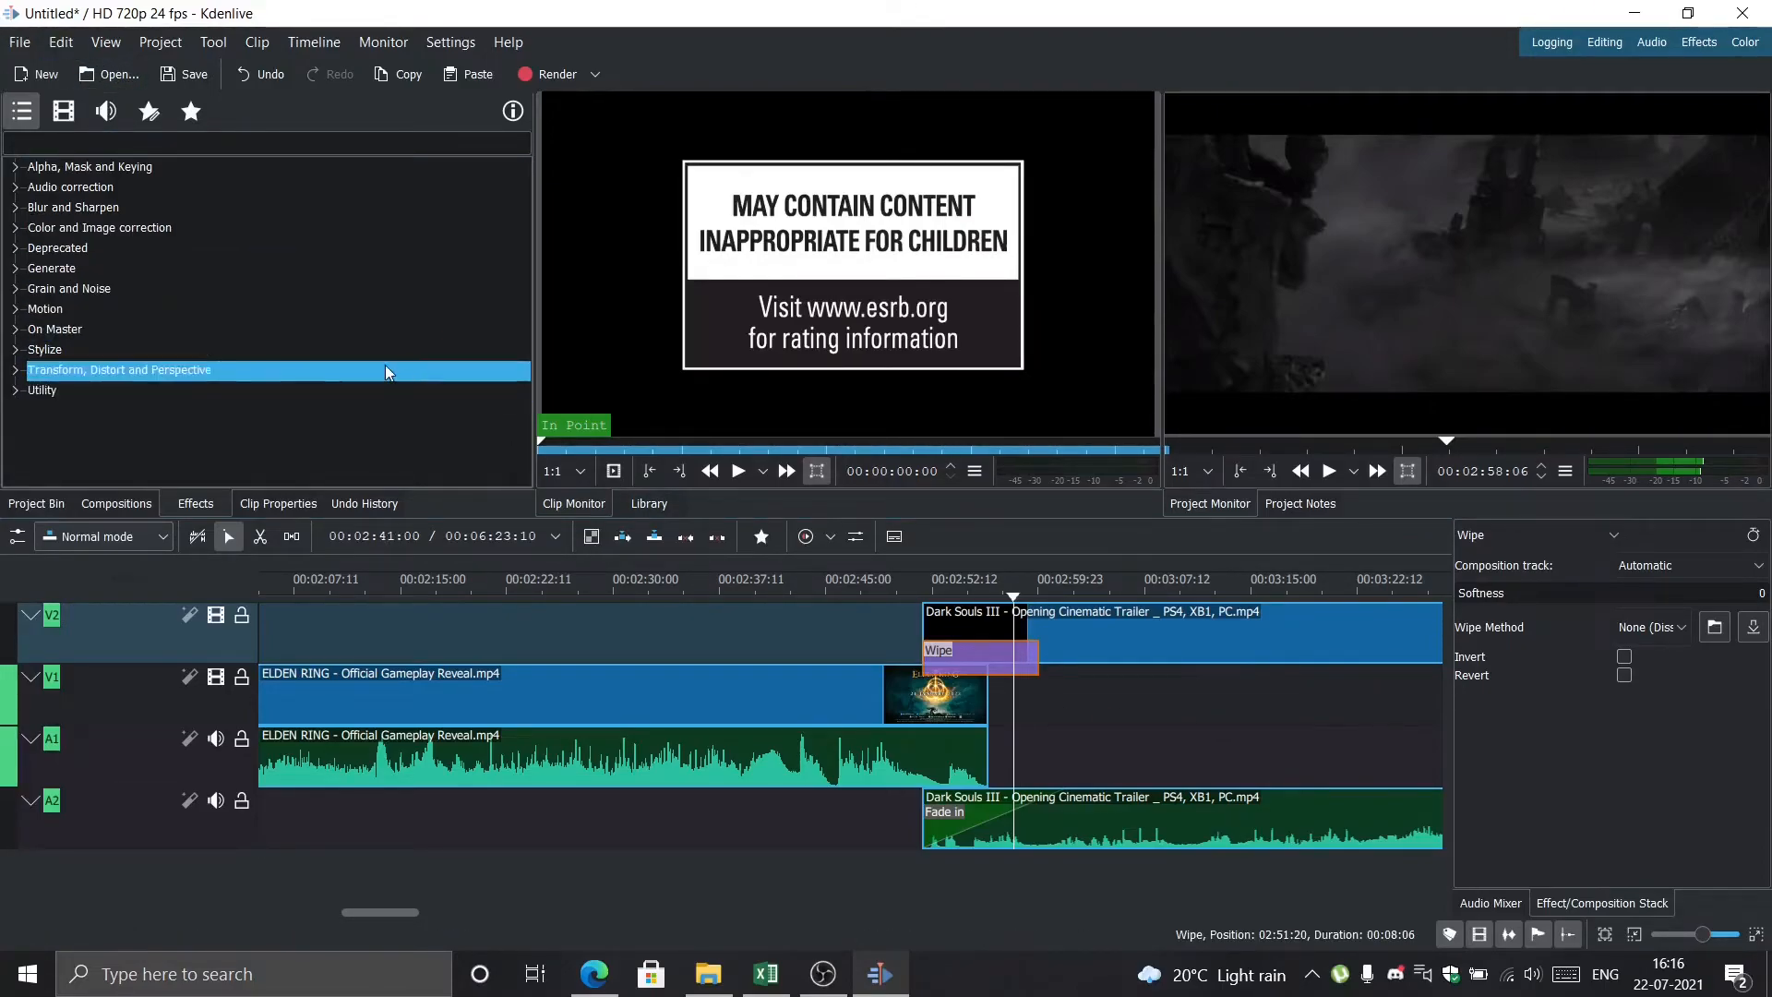
Save the project in the Videos folder under the file name Test
{"action": "left_click", "coordinate": [18, 42]}
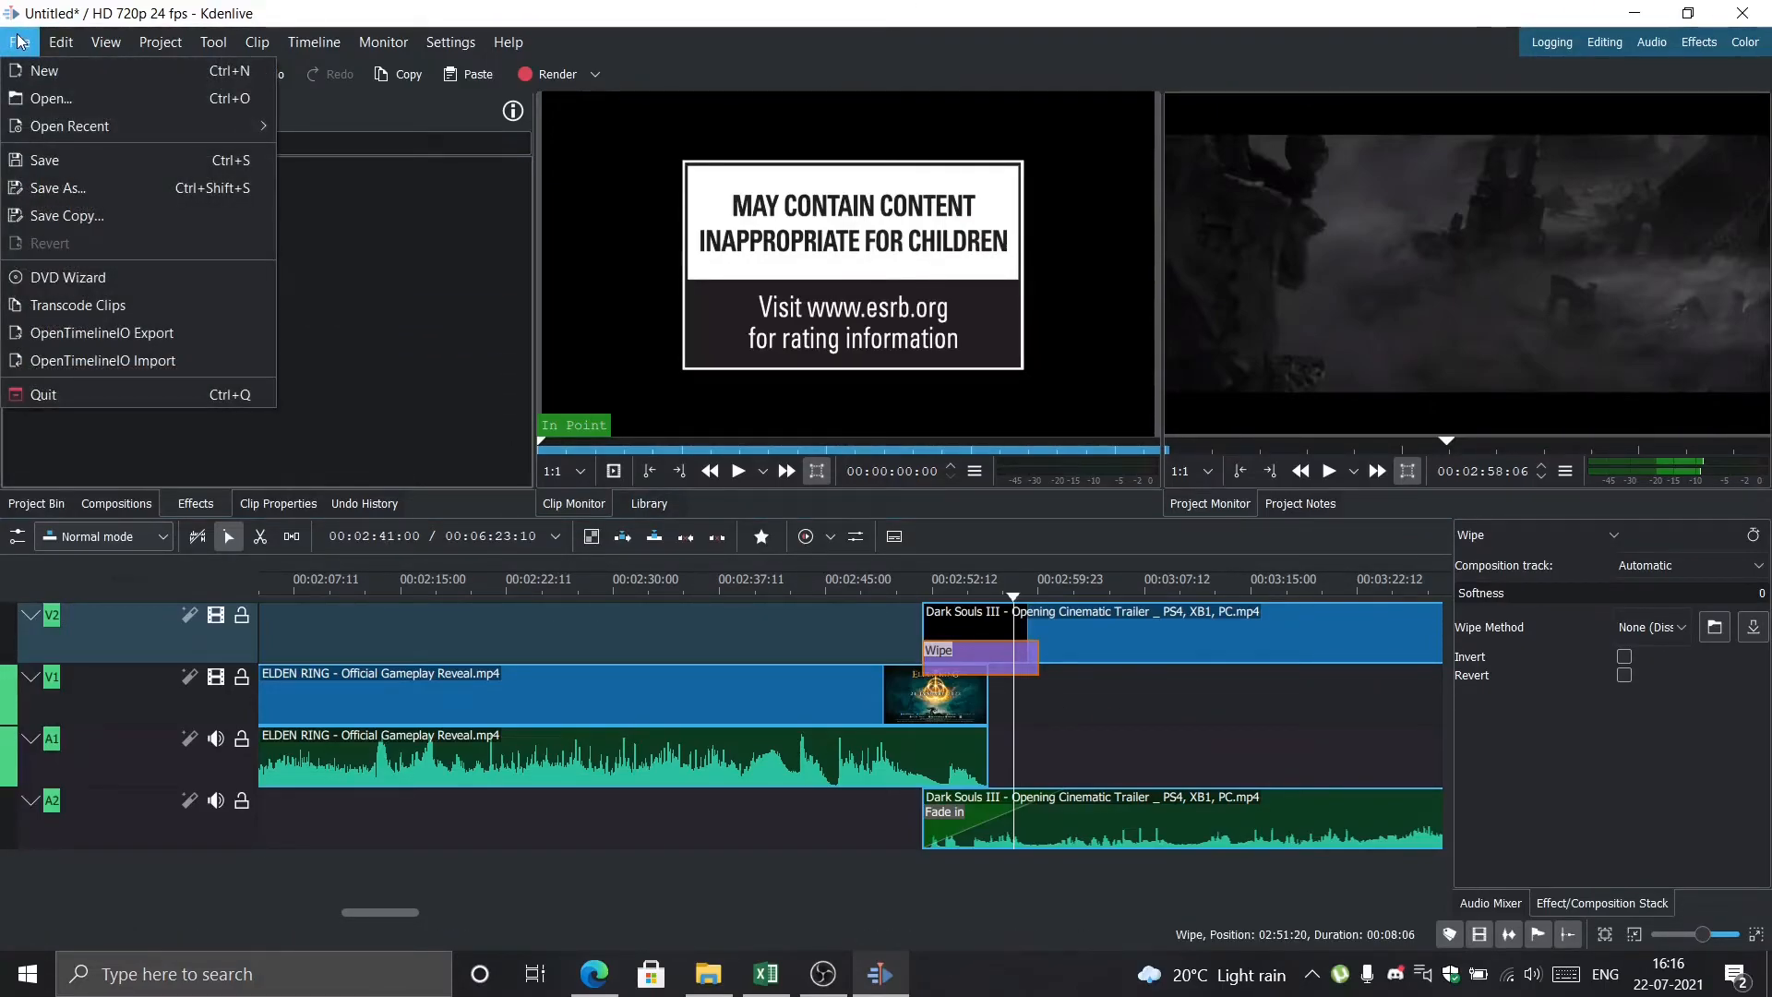
{"action": "left_click", "coordinate": [82, 156]}
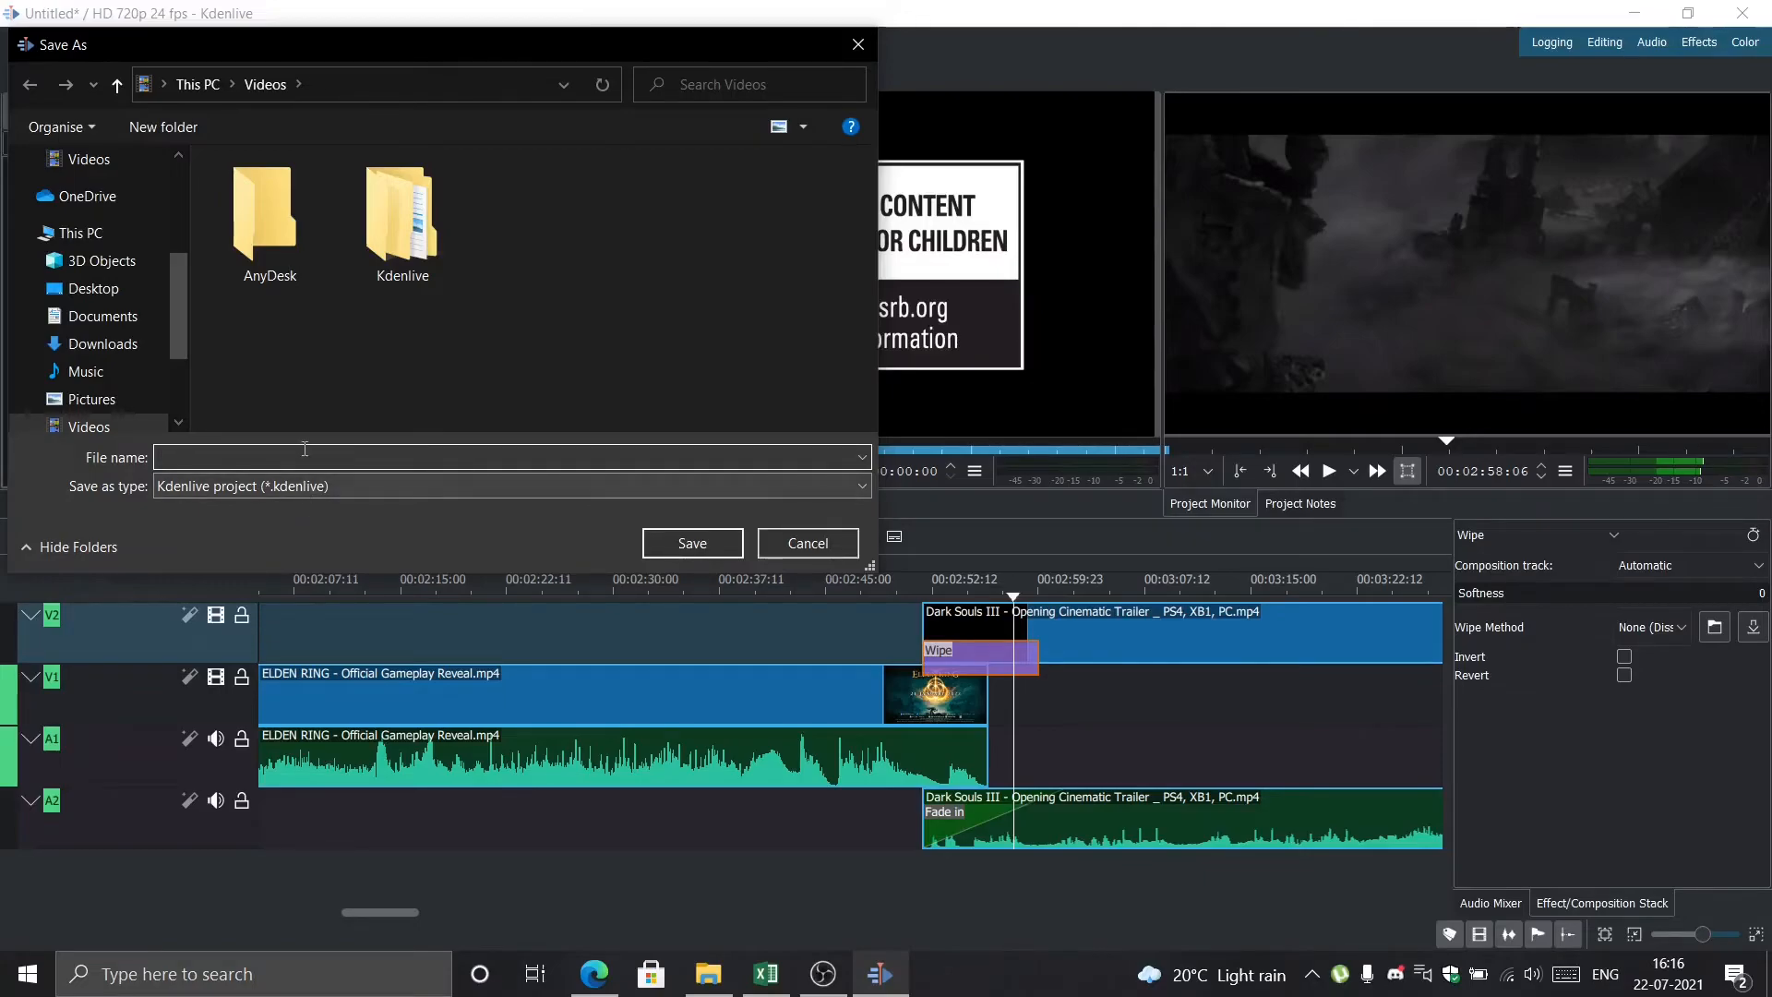
{"action": "left_click", "coordinate": [305, 450]}
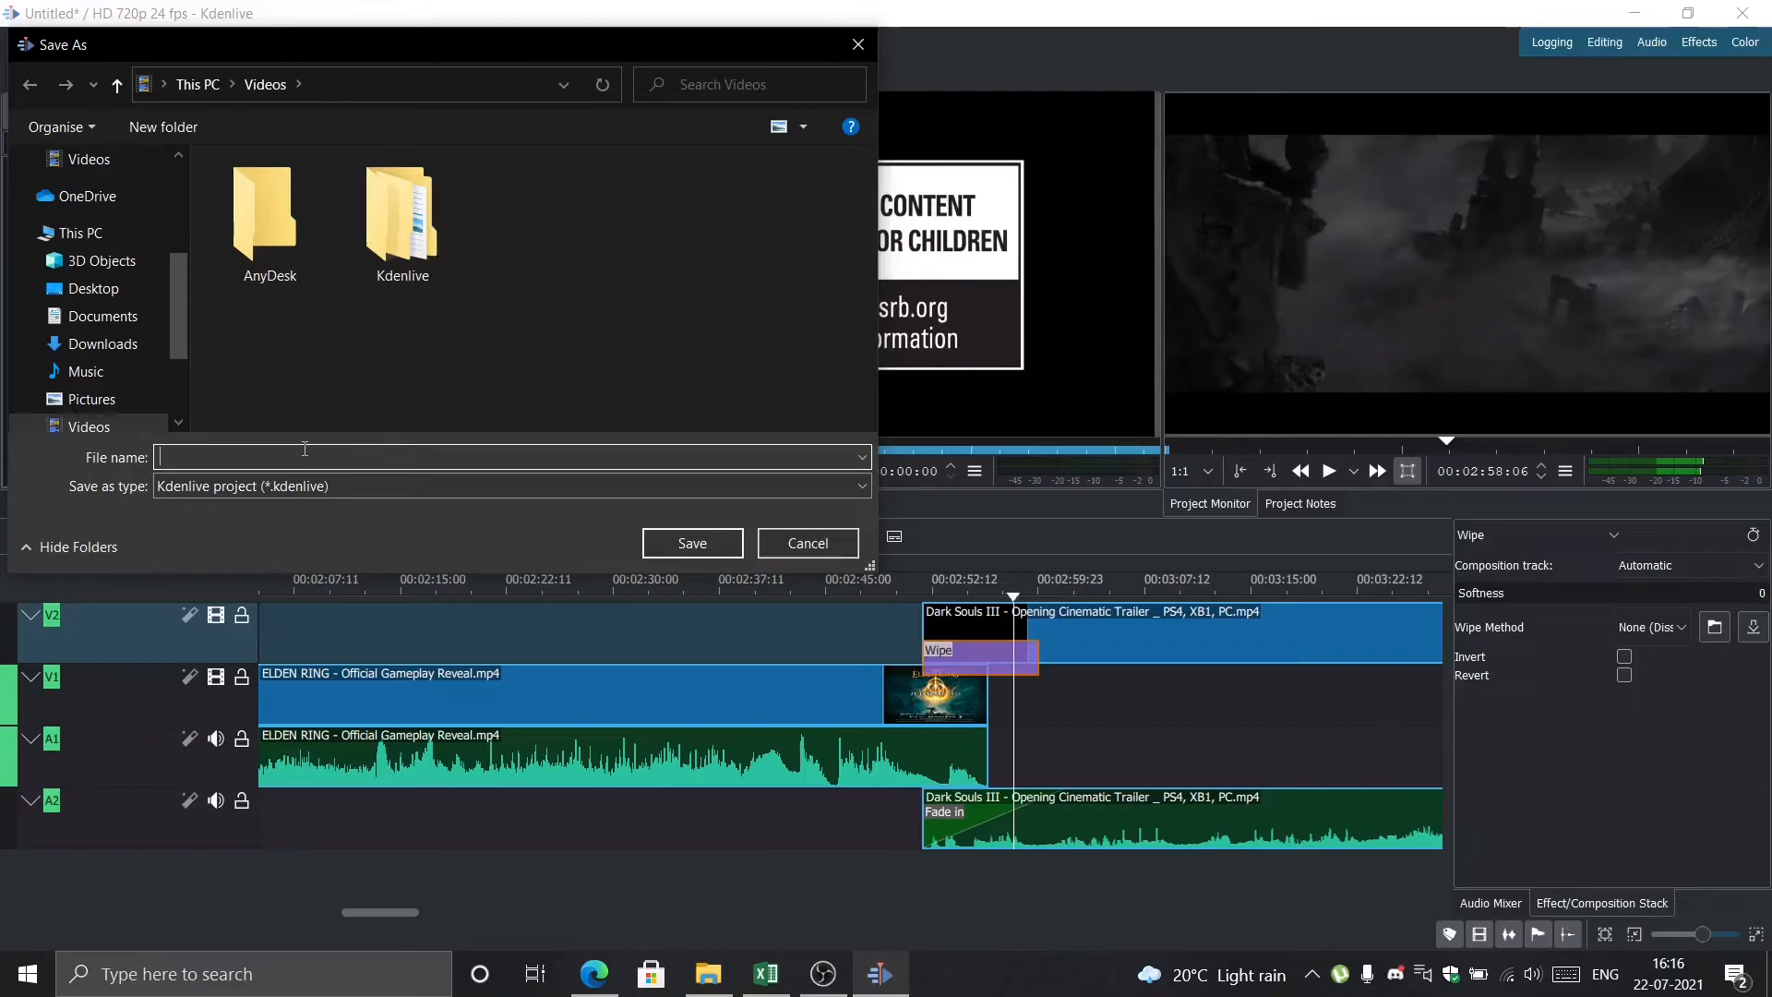
{"action": "type", "text": "Test"}
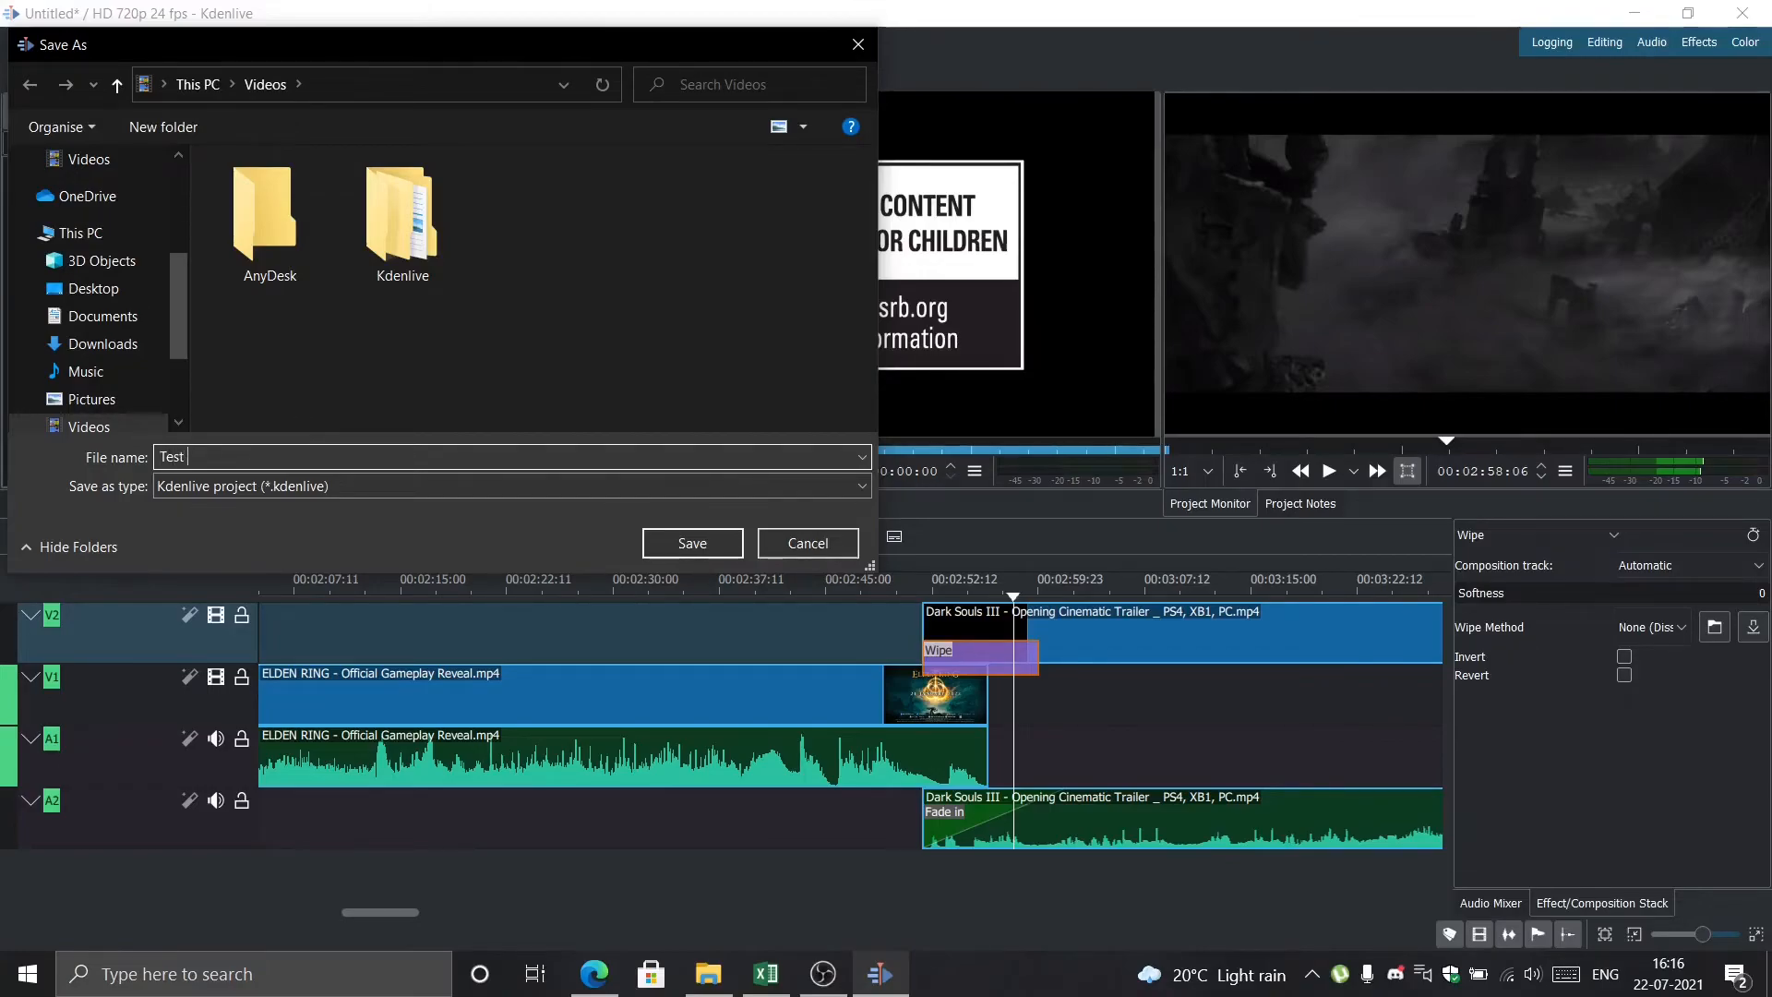
{"action": "key", "text": "Return"}
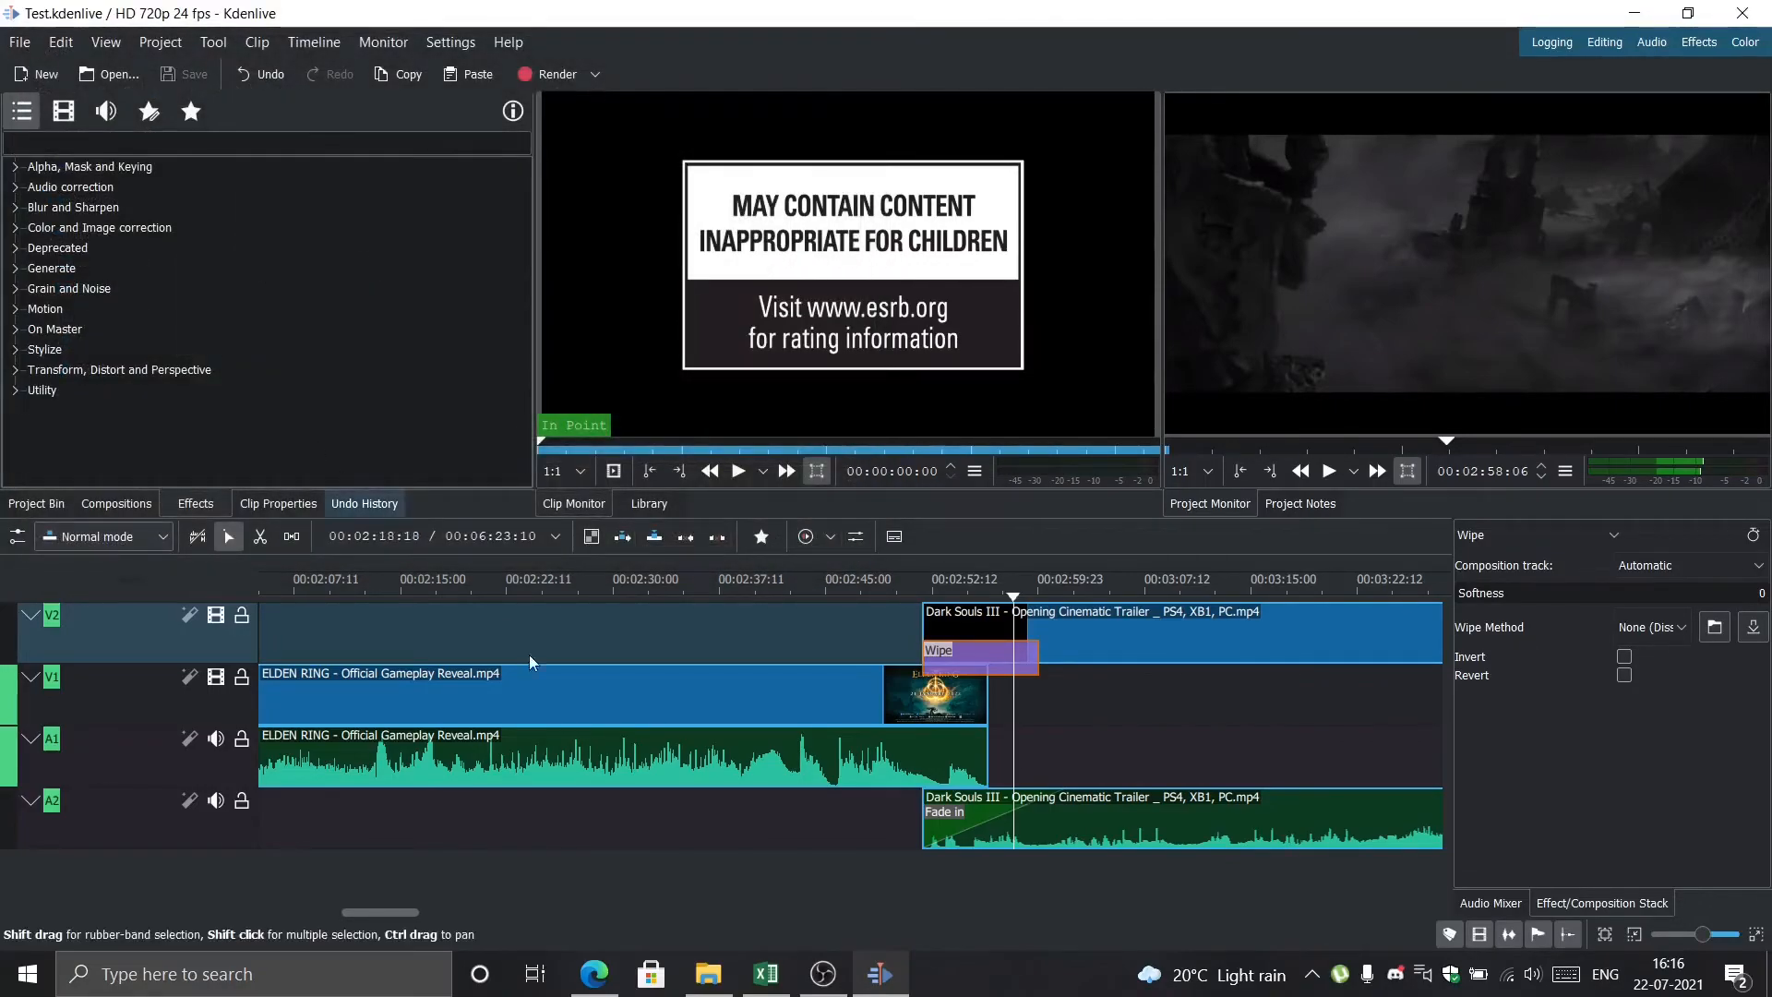
Switch to File Explorer, locate the saved Test.kdenlive in the Videos folder, and return to Kdenlive
{"action": "left_click", "coordinate": [708, 974]}
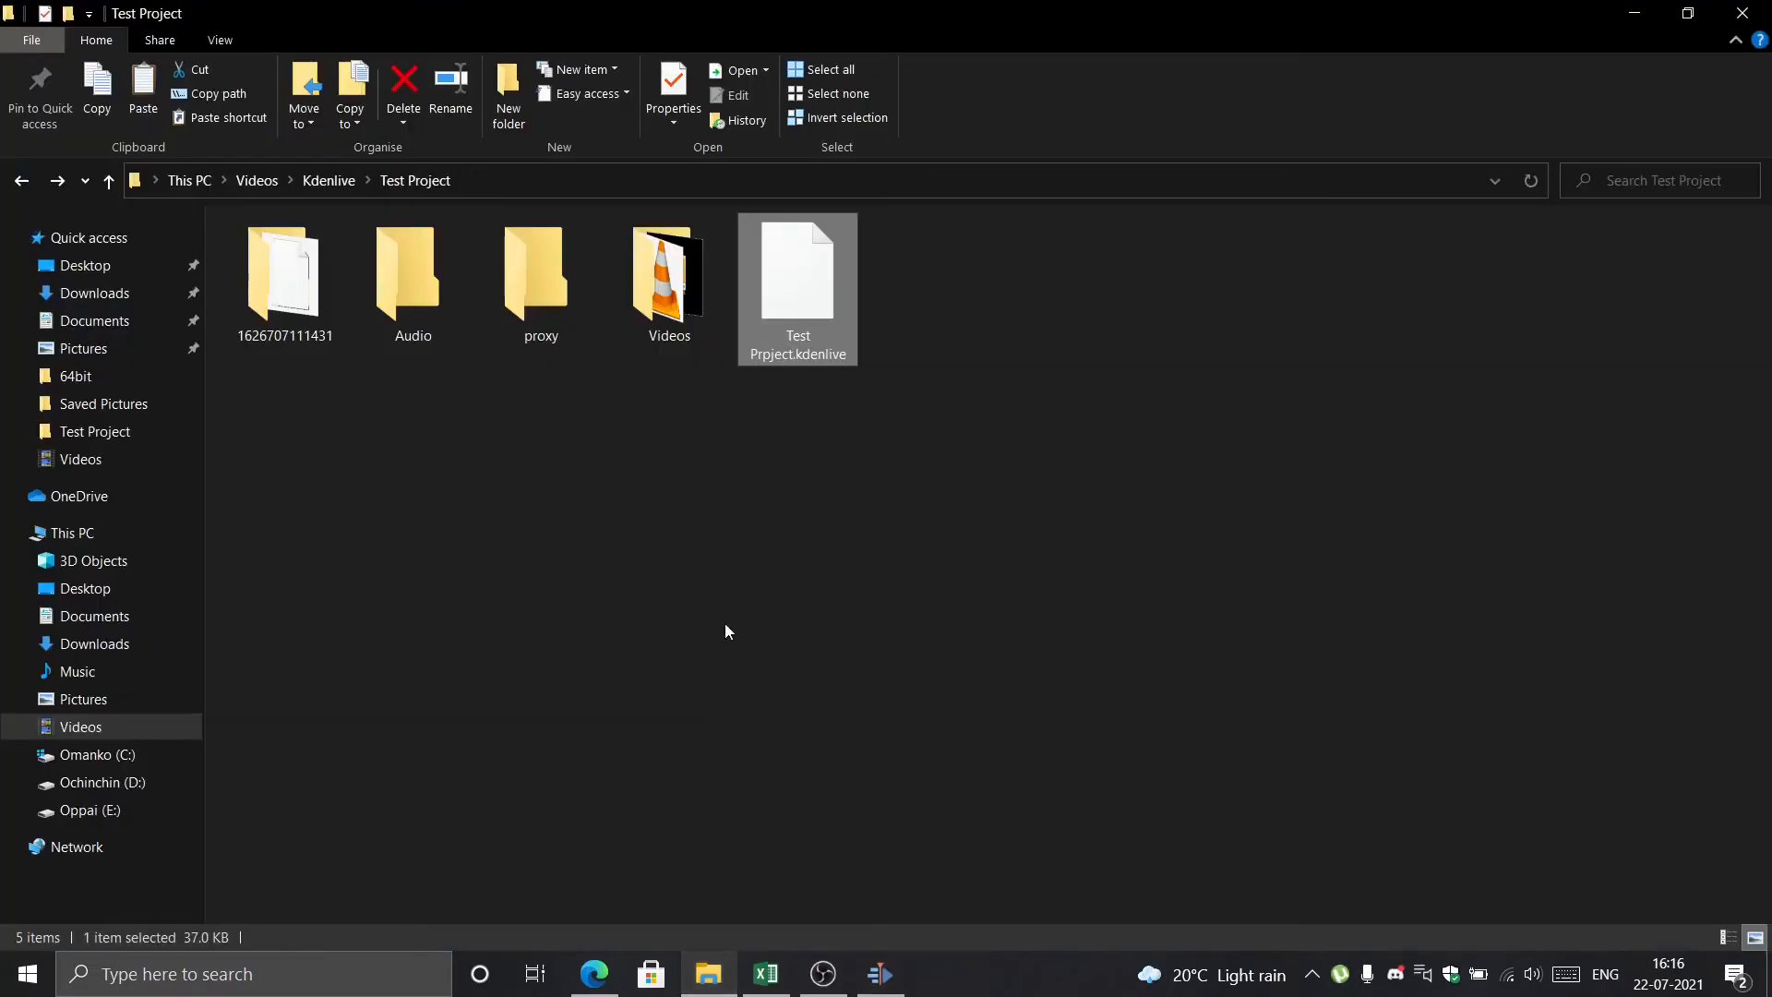
{"action": "left_click", "coordinate": [313, 179]}
{"action": "left_click", "coordinate": [263, 180]}
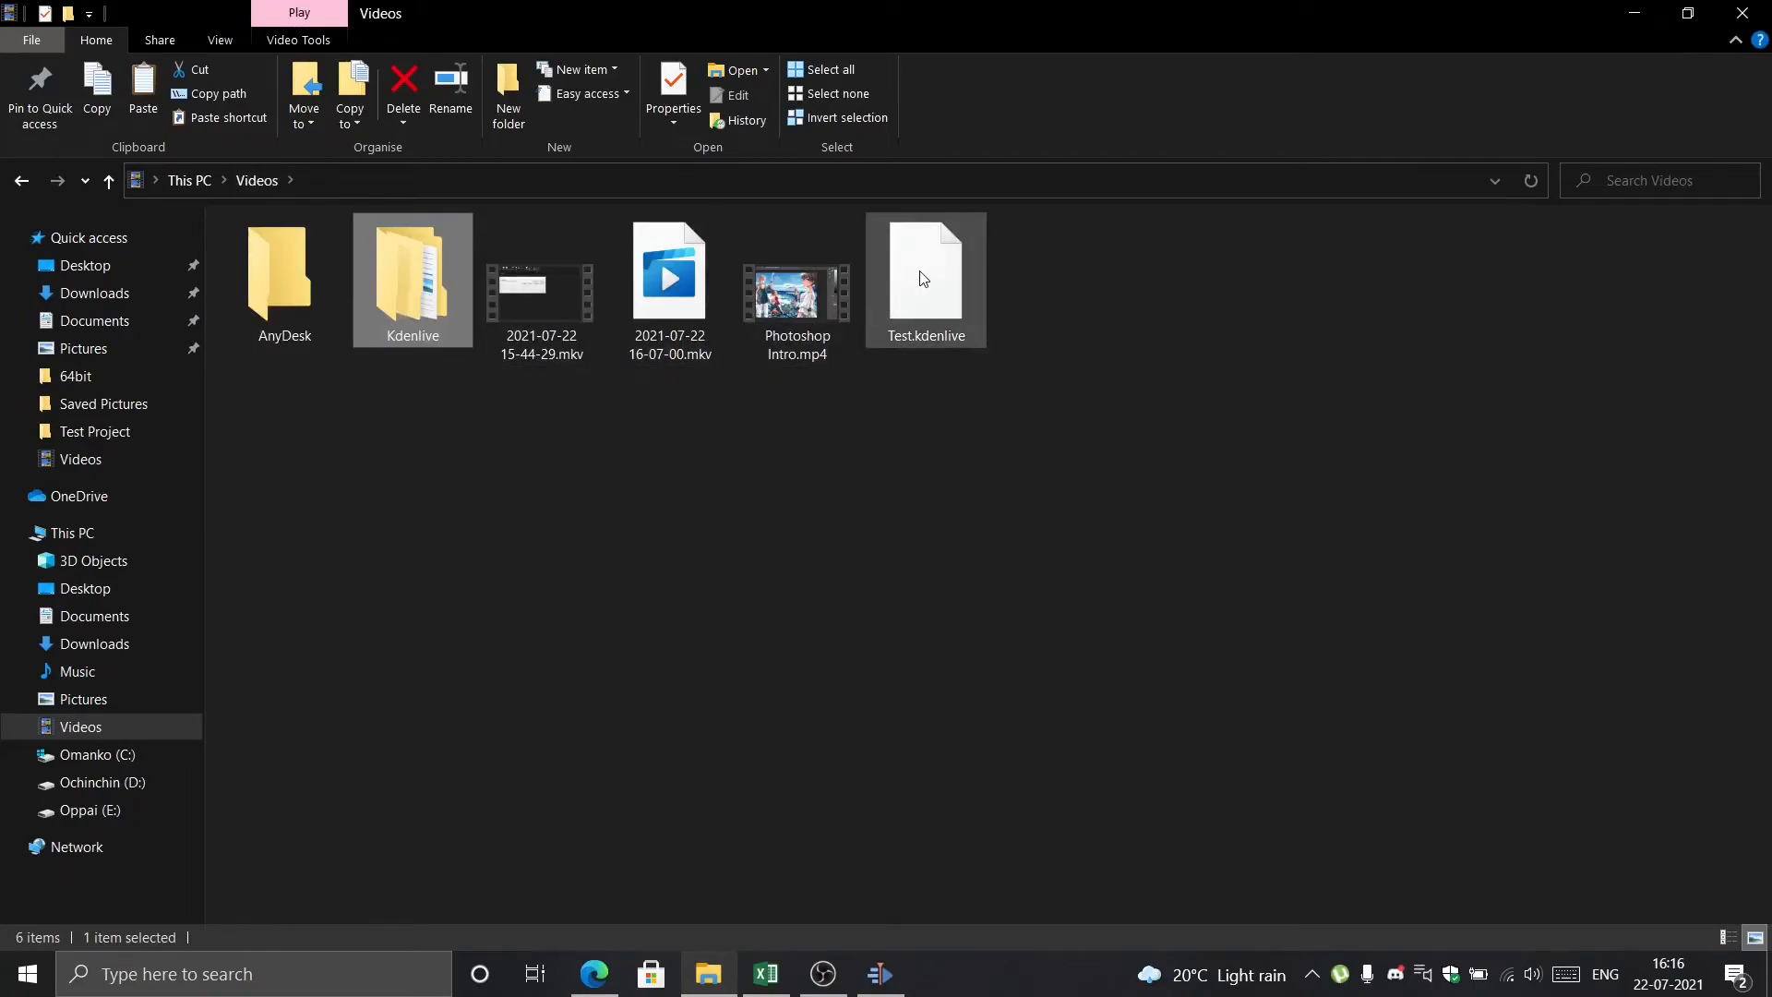
{"action": "left_click", "coordinate": [951, 309]}
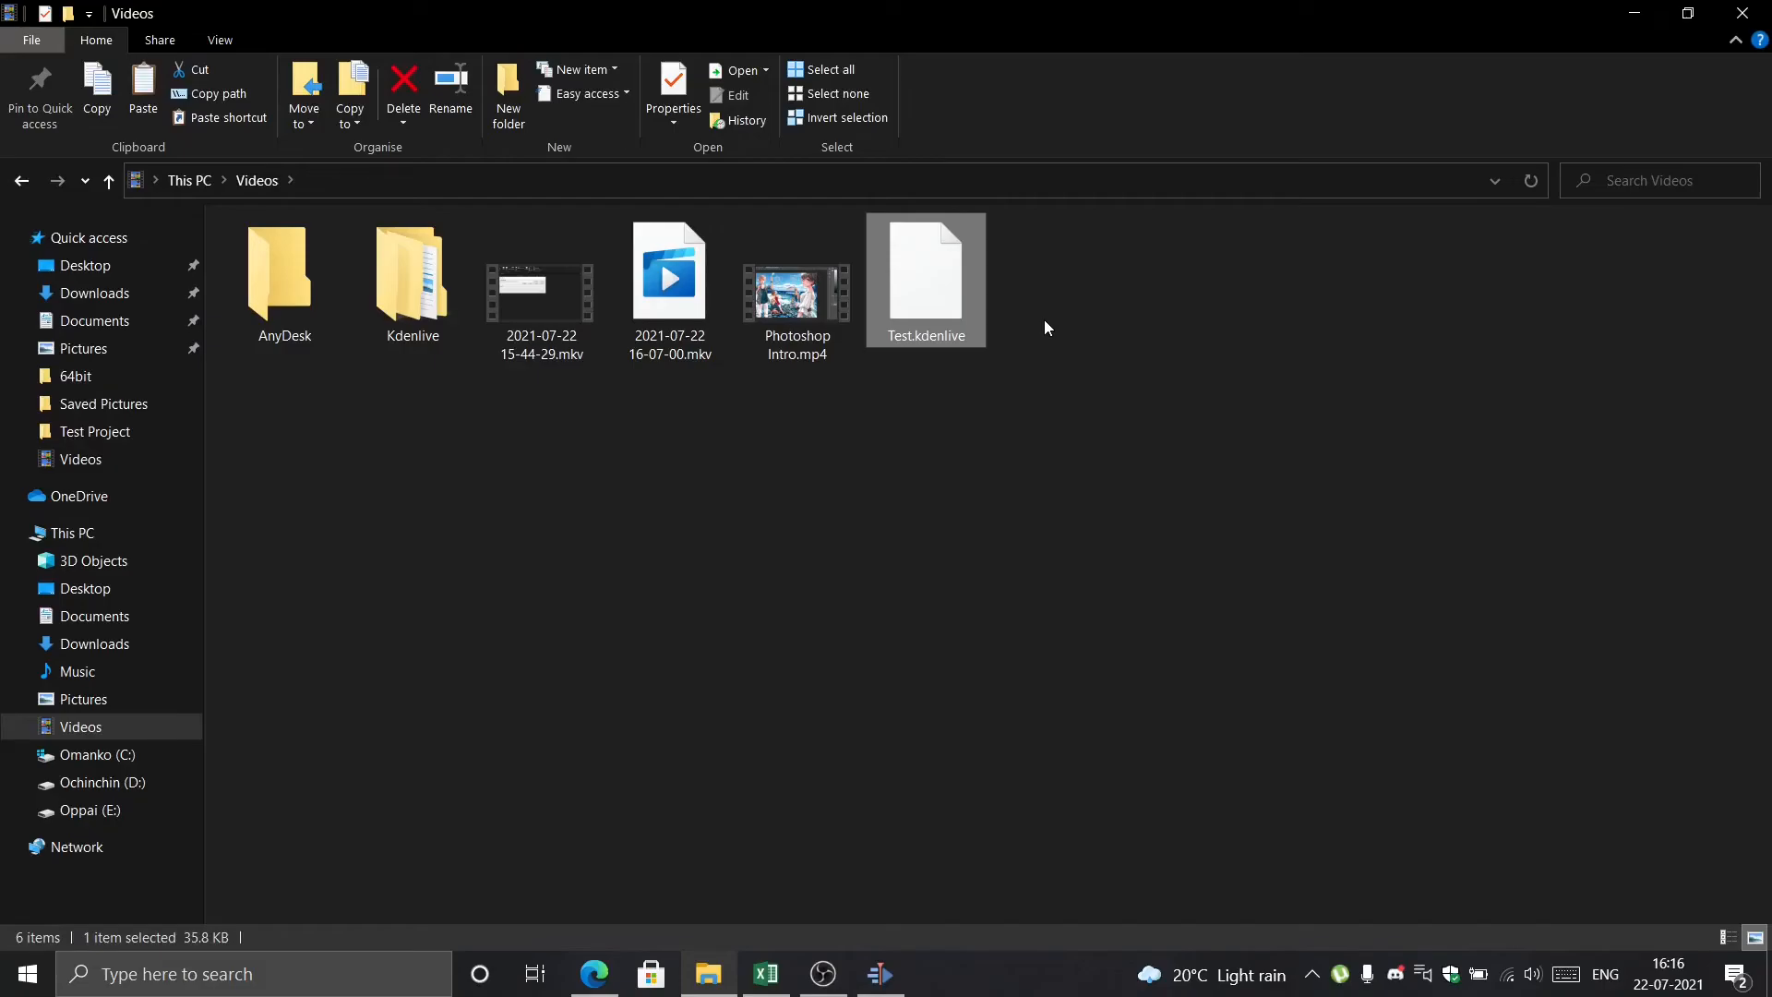
{"action": "left_click", "coordinate": [1044, 328]}
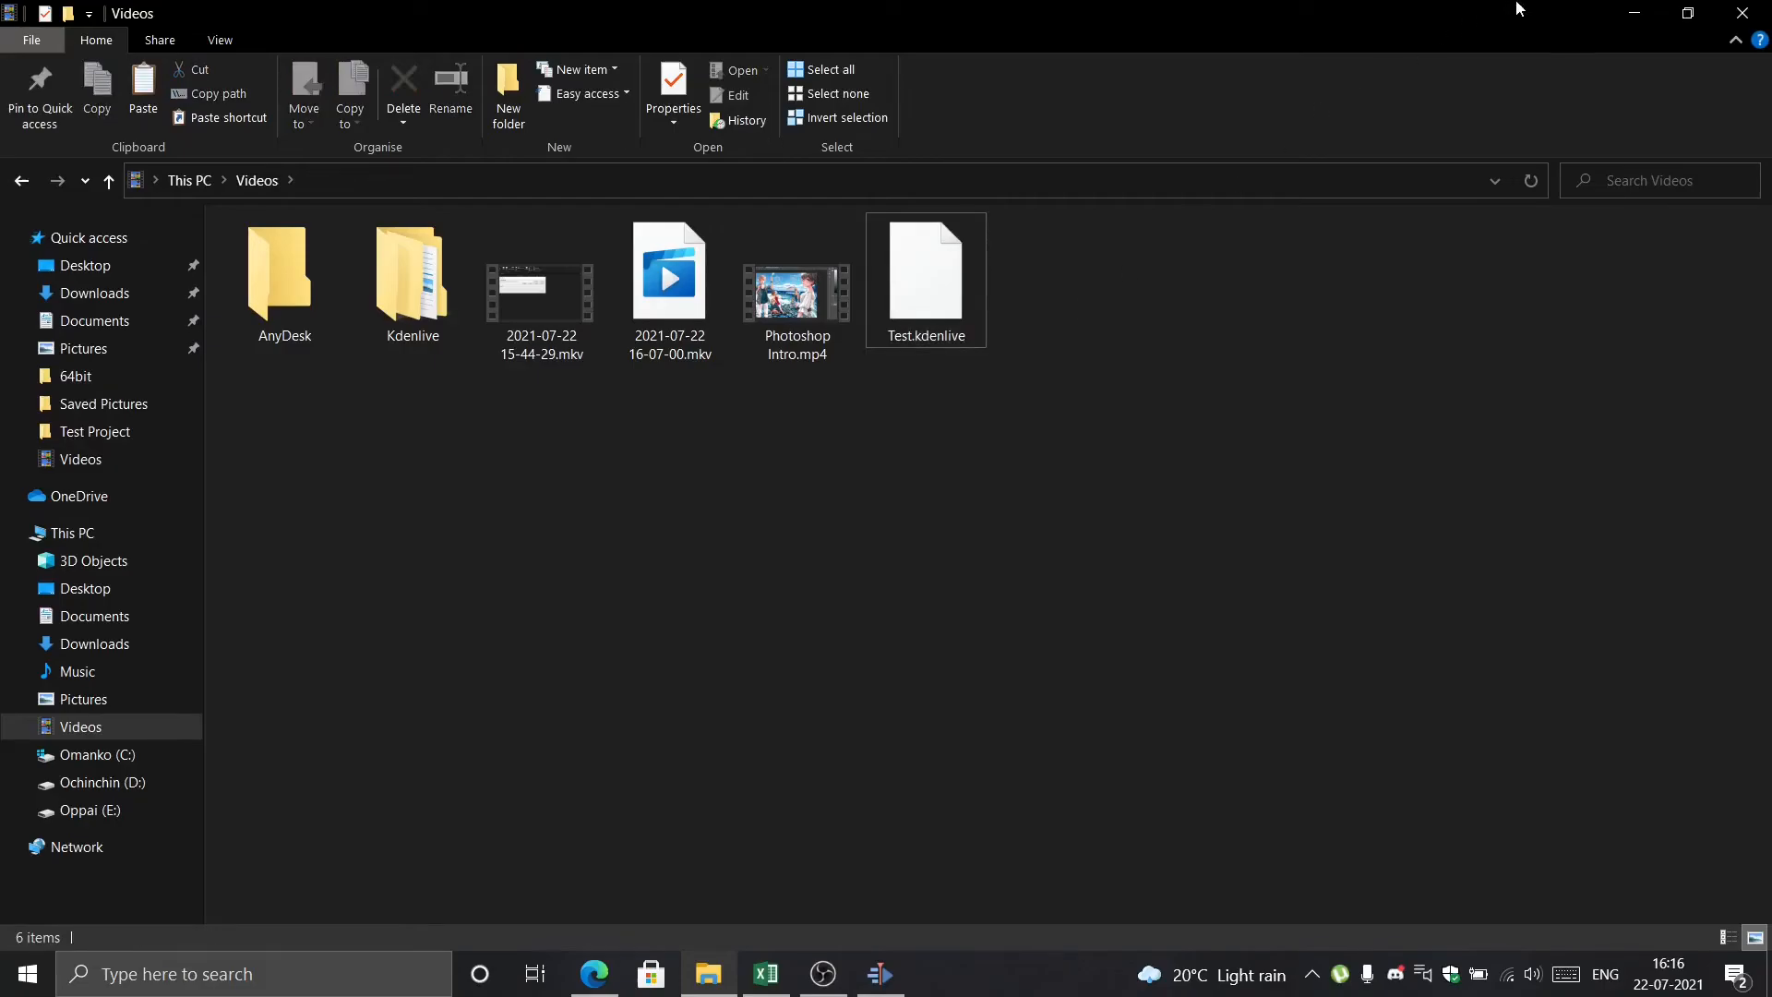
{"action": "left_click", "coordinate": [1641, 13]}
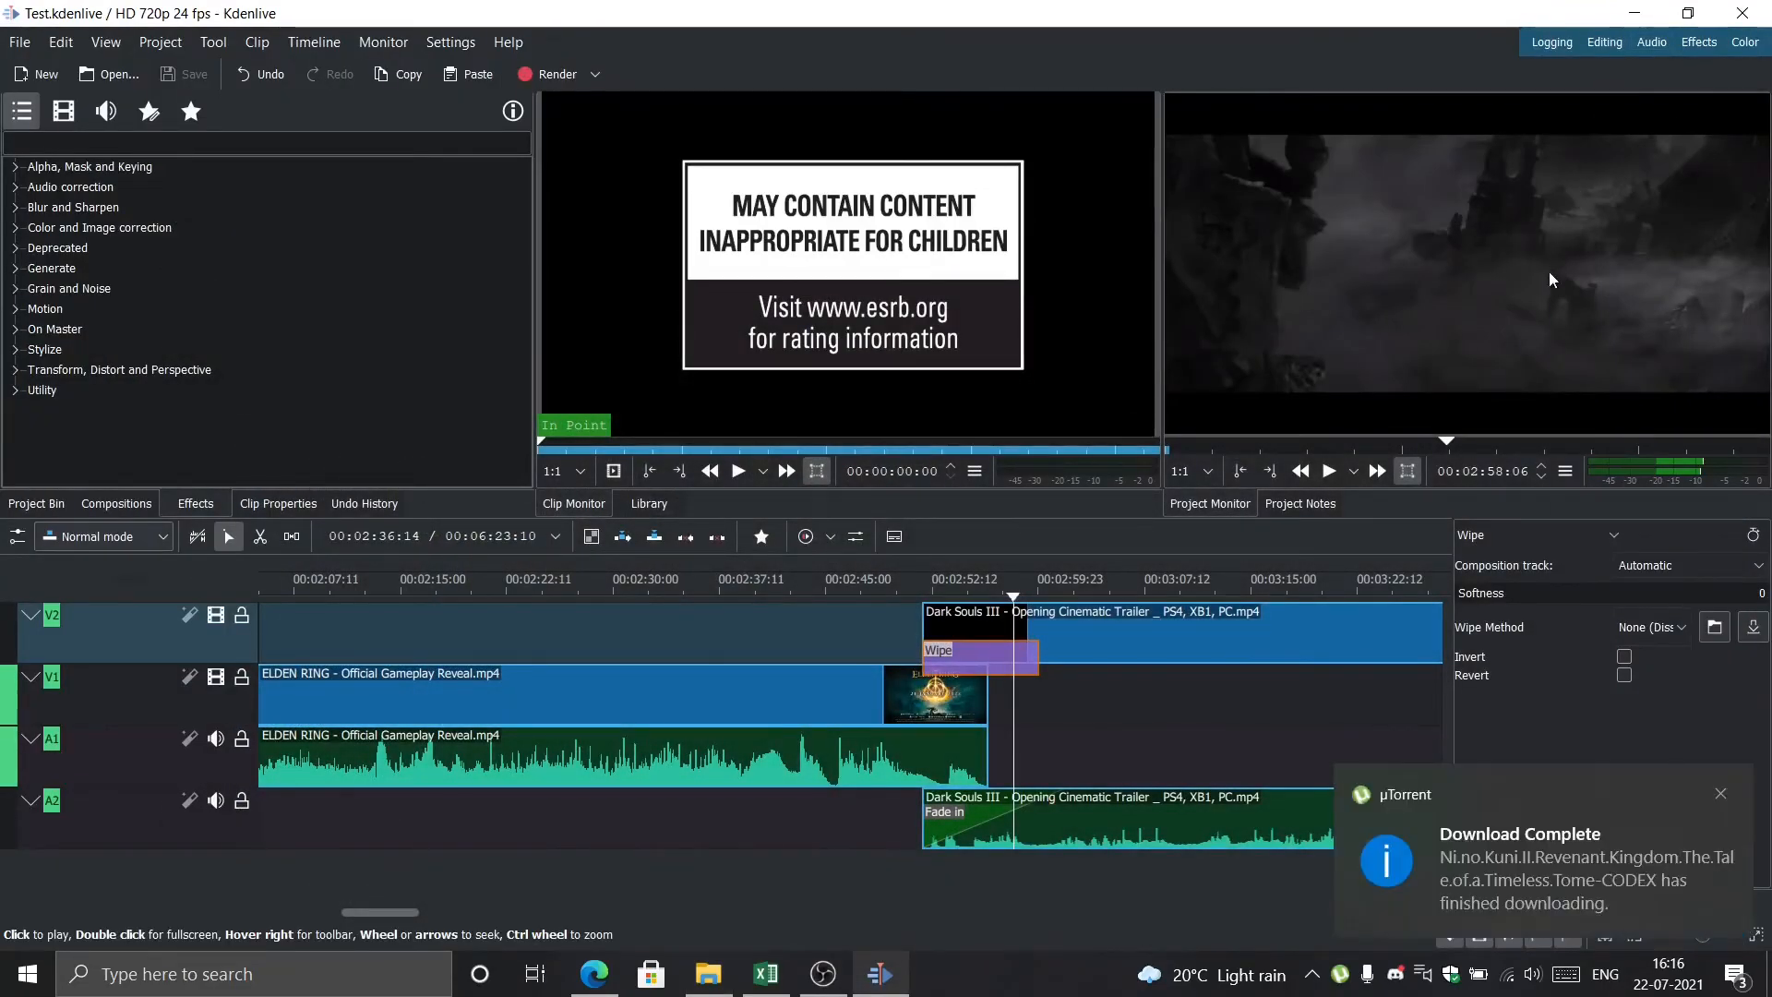
{"action": "left_click", "coordinate": [1724, 796]}
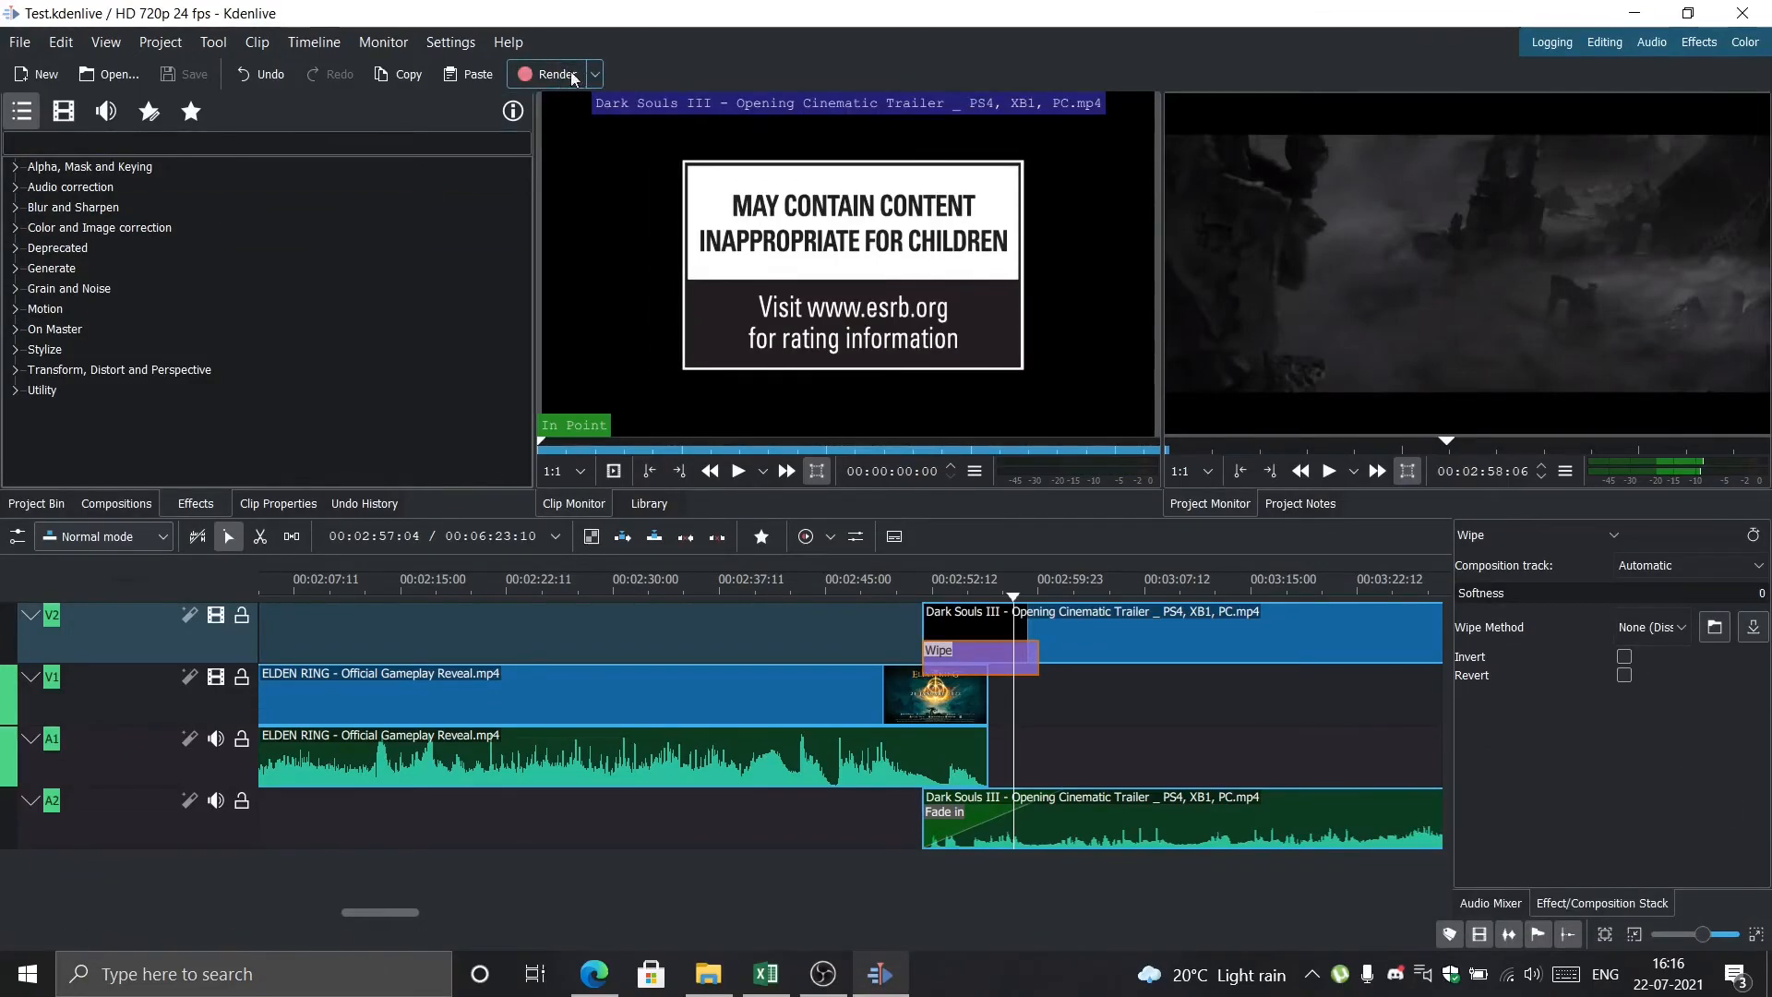
Open the project's render settings and look through the available video and audio output formats
{"action": "left_click", "coordinate": [596, 74]}
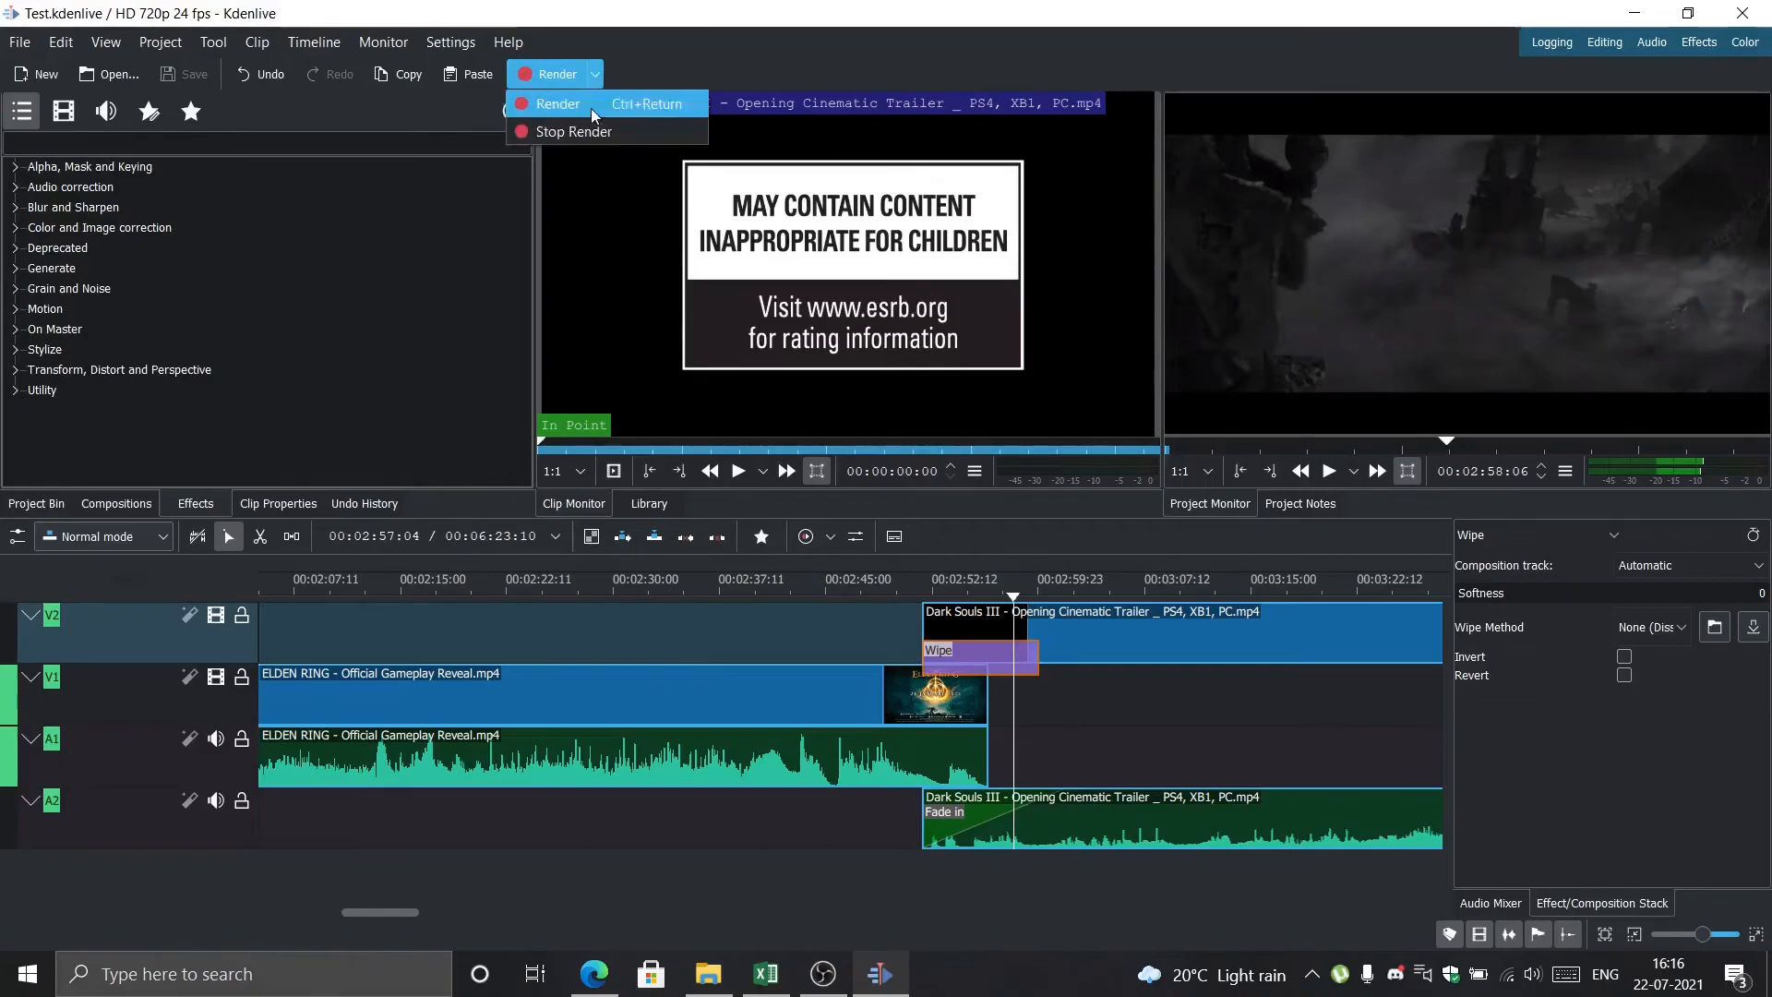
{"action": "left_click", "coordinate": [681, 43]}
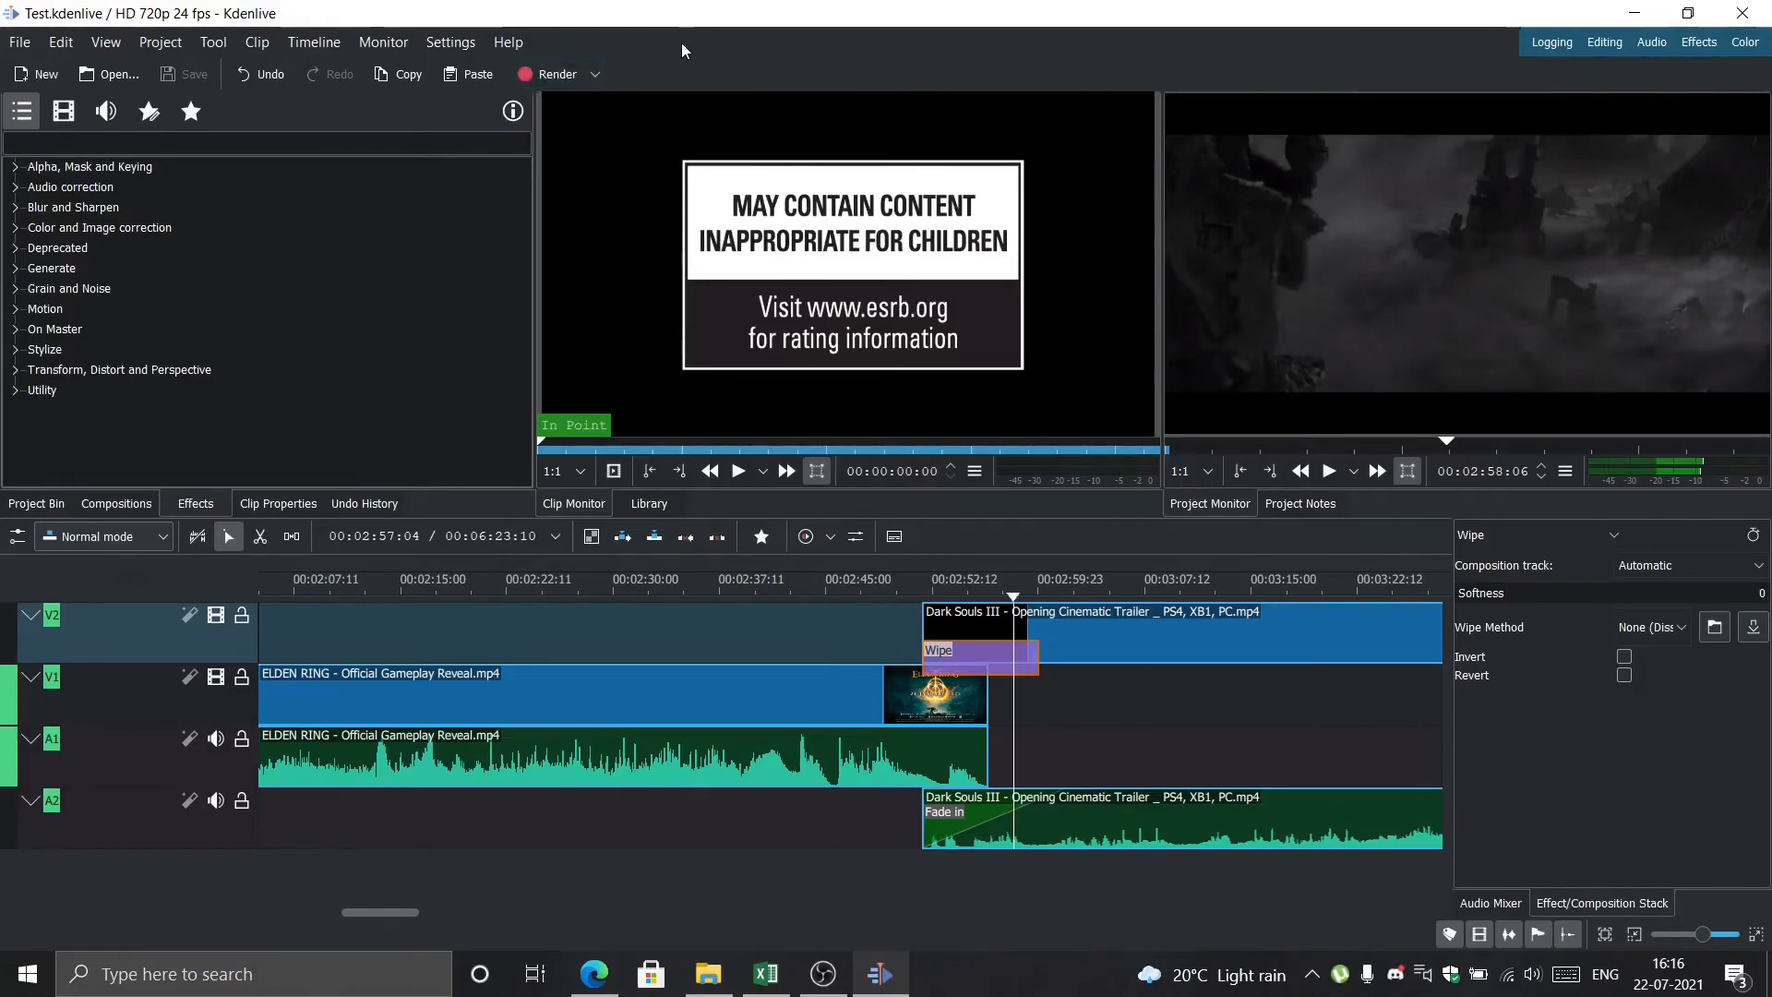
{"action": "left_click", "coordinate": [602, 80]}
{"action": "left_click", "coordinate": [572, 109]}
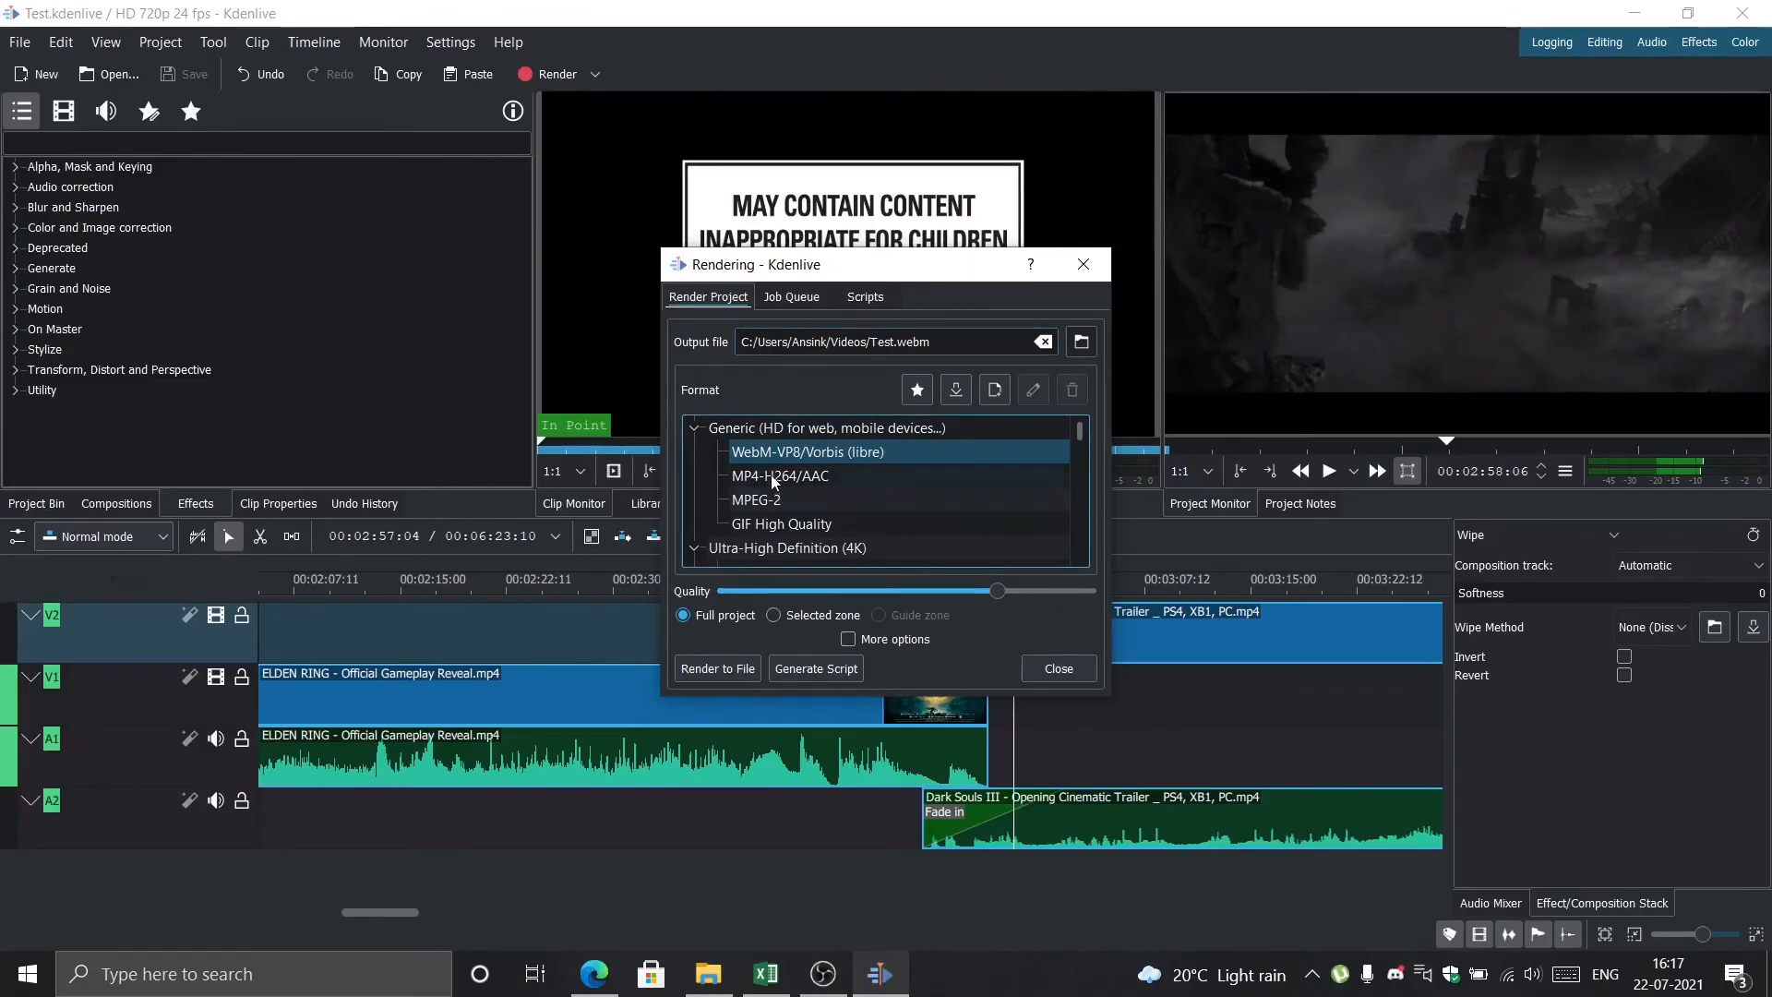
{"action": "scroll", "coordinate": [780, 487], "scroll_direction": "down", "scroll_amount": 1}
{"action": "scroll", "coordinate": [780, 486], "scroll_direction": "up", "scroll_amount": 1}
{"action": "scroll", "coordinate": [793, 516], "scroll_direction": "down", "scroll_amount": 1}
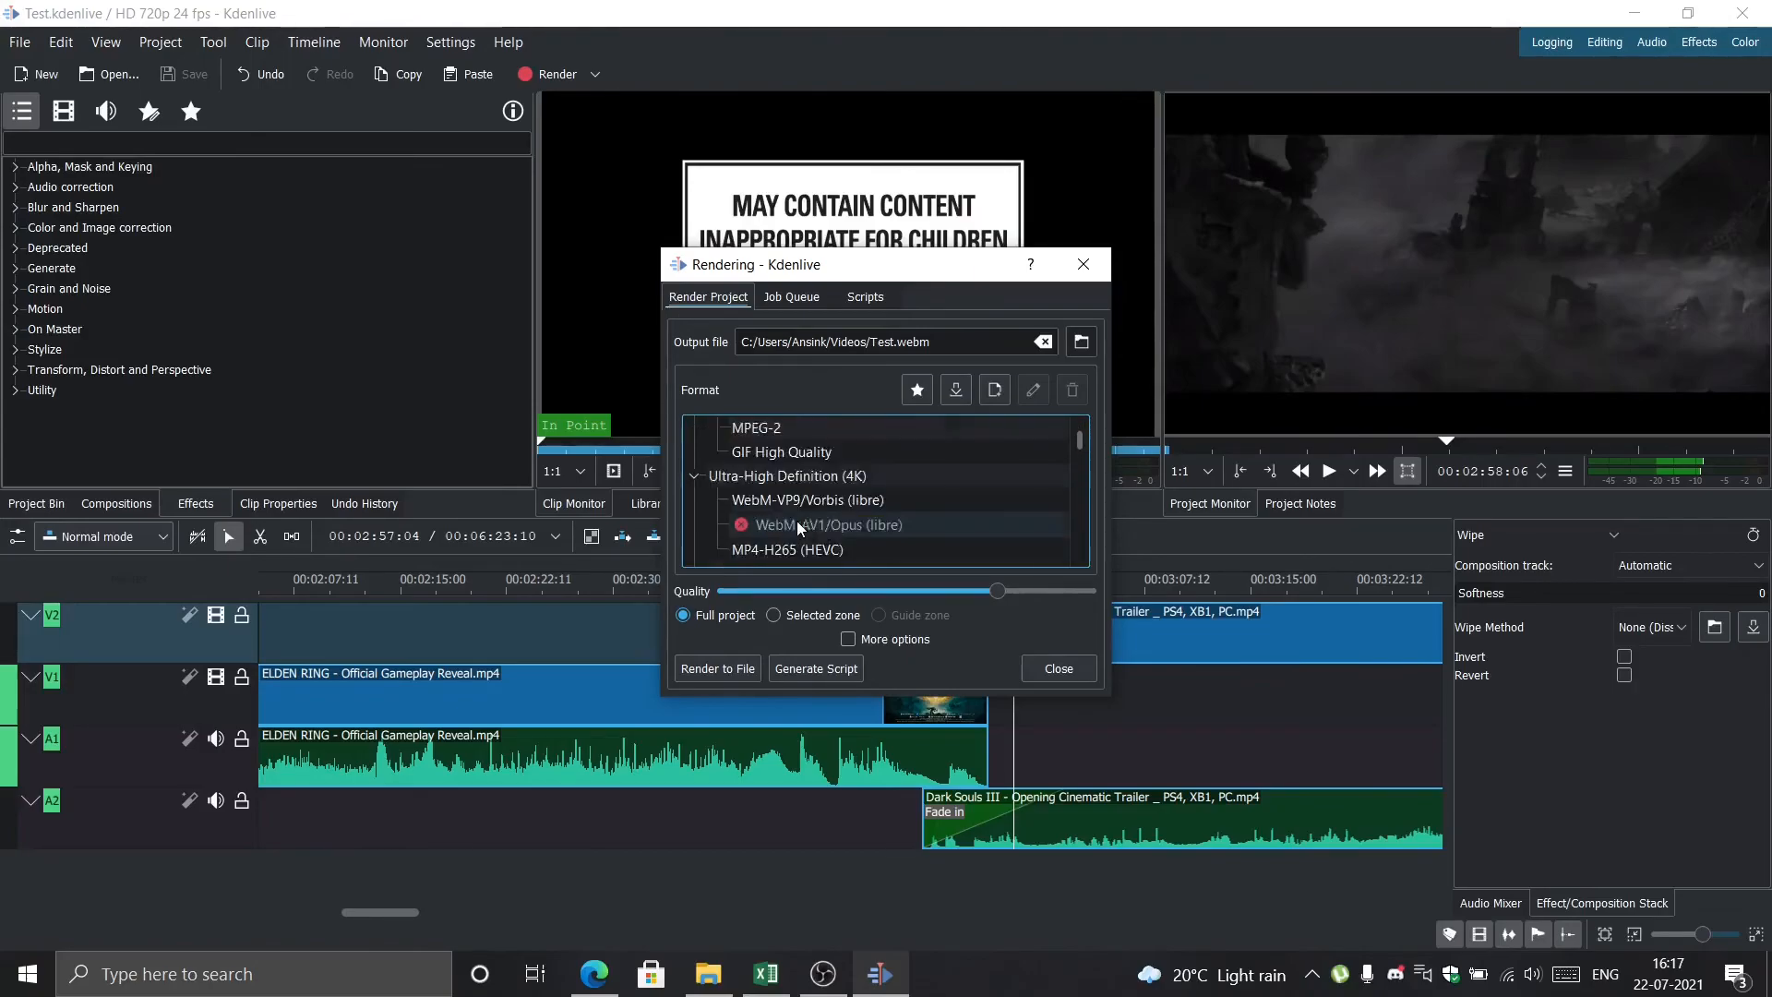
{"action": "scroll", "coordinate": [777, 478], "scroll_direction": "down", "scroll_amount": 2}
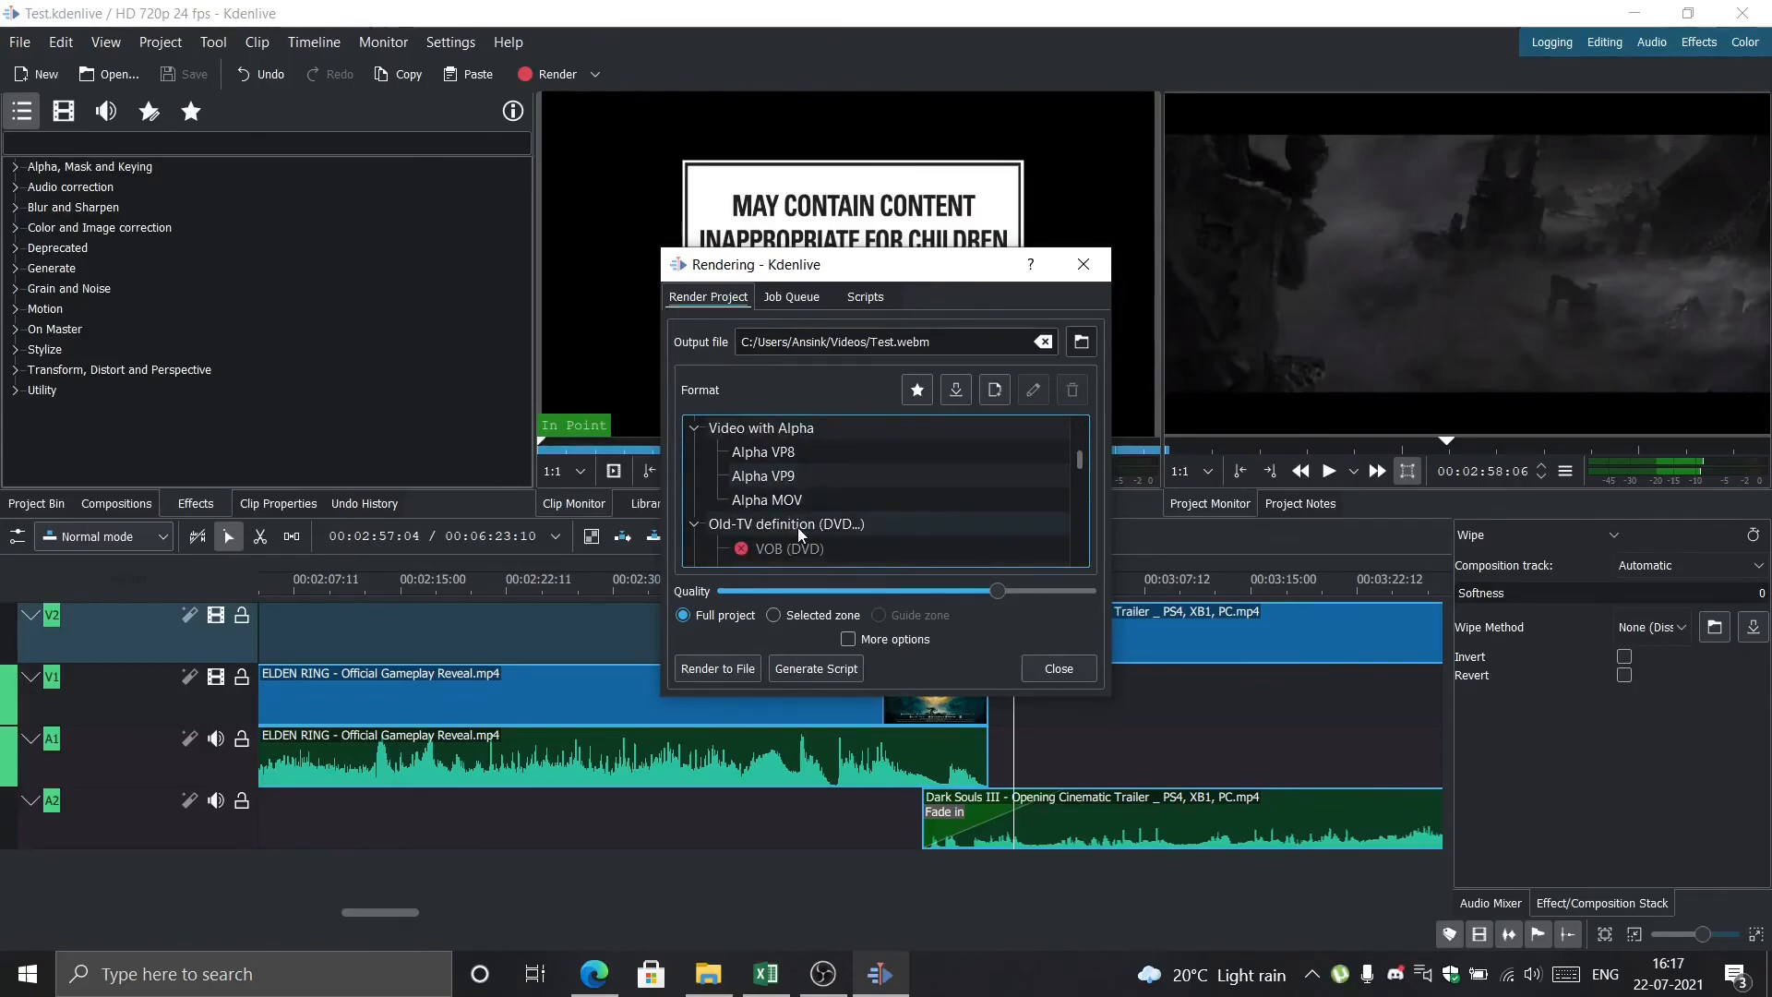
{"action": "scroll", "coordinate": [793, 537], "scroll_direction": "down", "scroll_amount": 3}
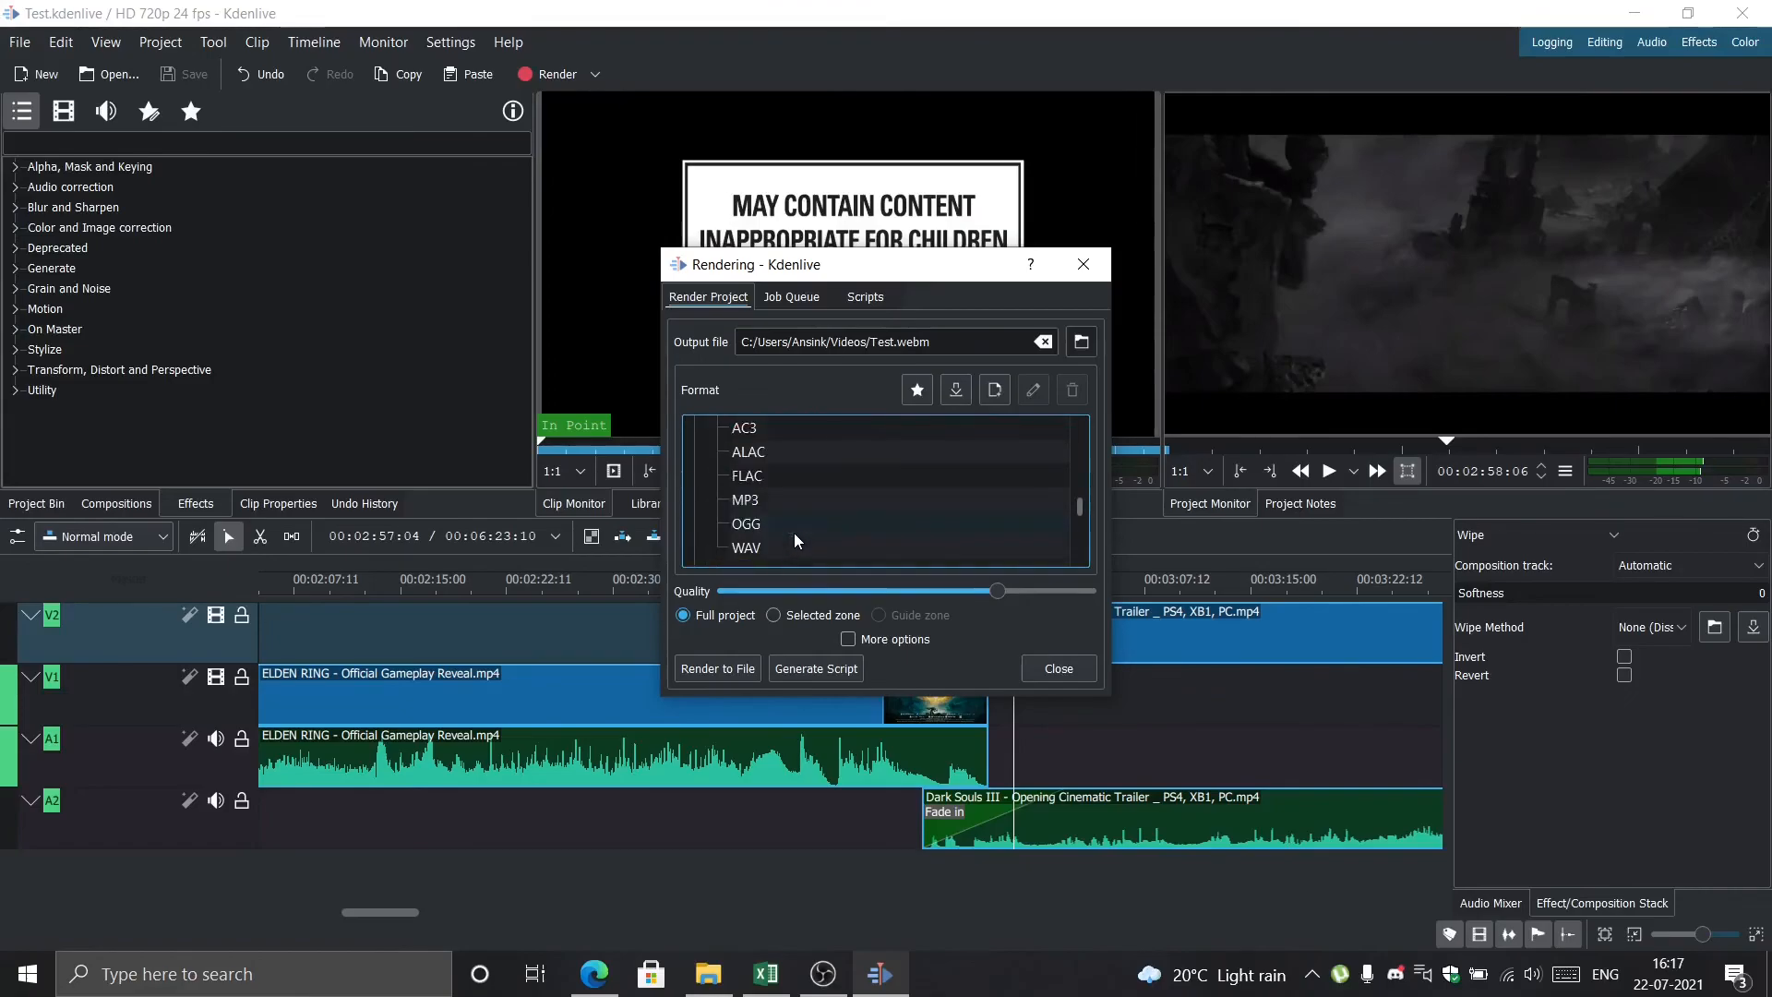
{"action": "scroll", "coordinate": [789, 527], "scroll_direction": "down", "scroll_amount": 1}
{"action": "scroll", "coordinate": [757, 497], "scroll_direction": "up", "scroll_amount": 10}
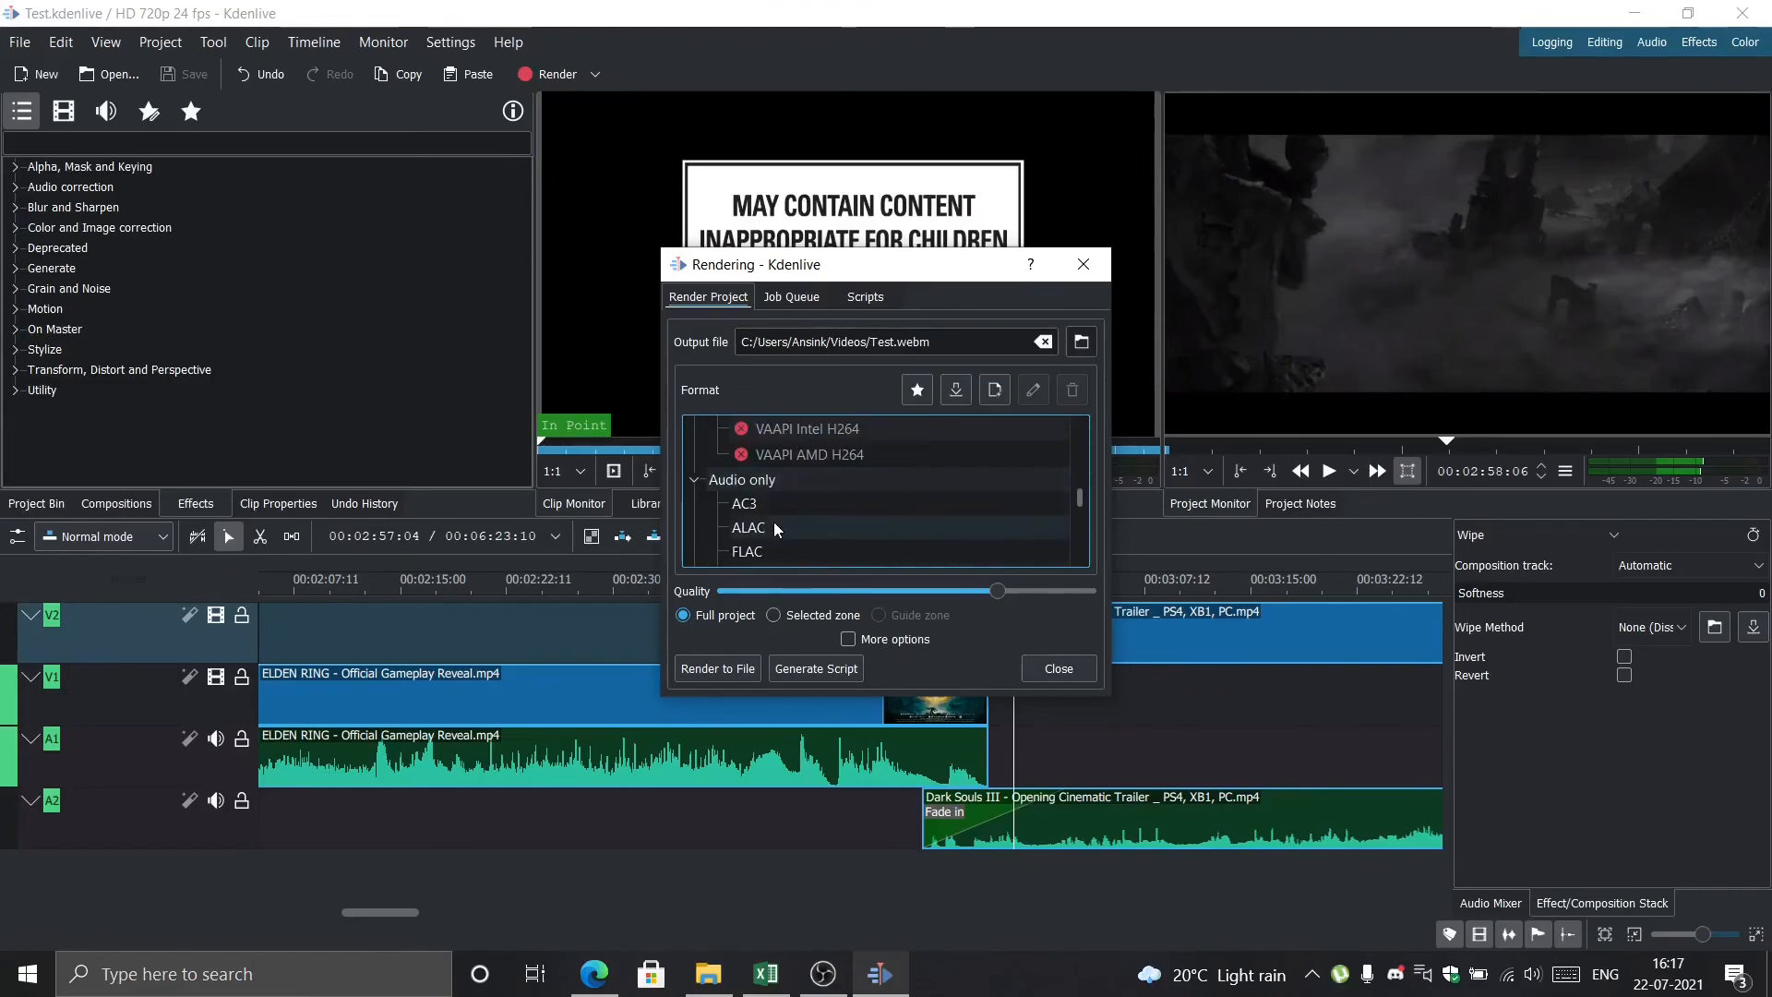